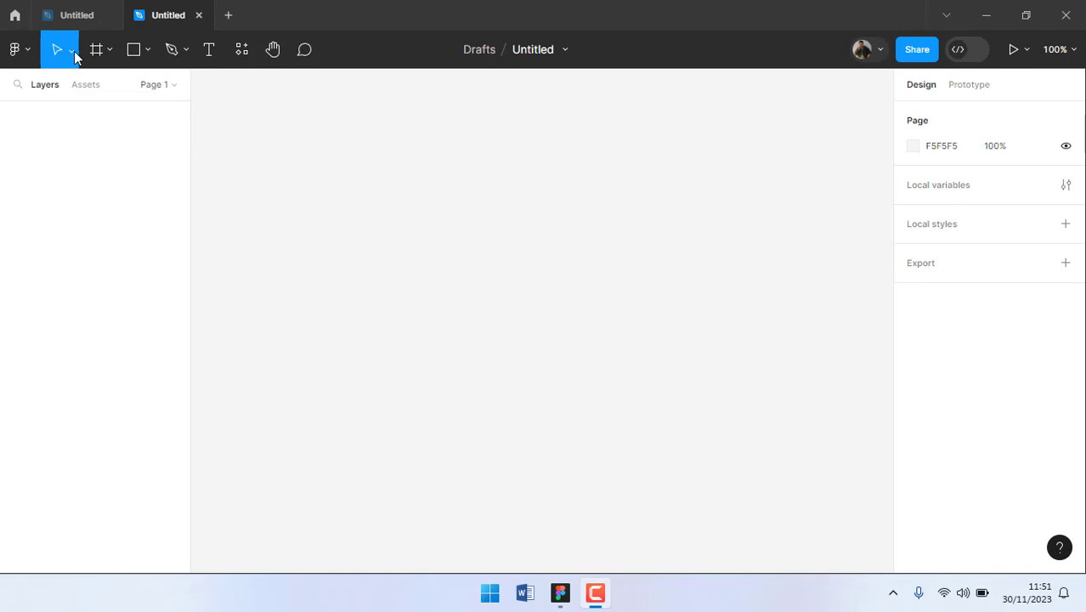
left_click(73, 51)
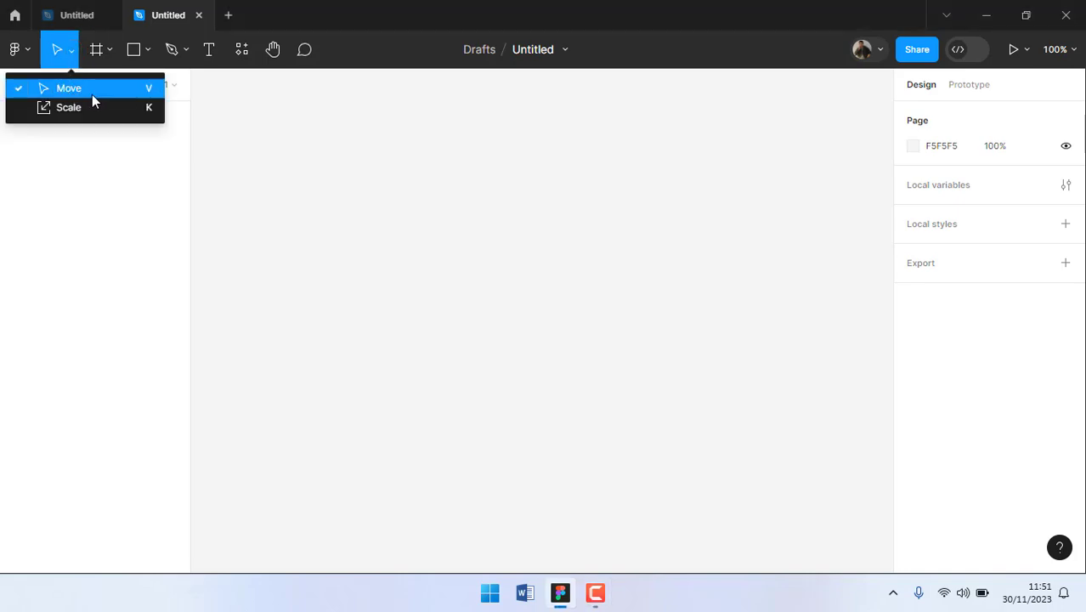
left_click(108, 56)
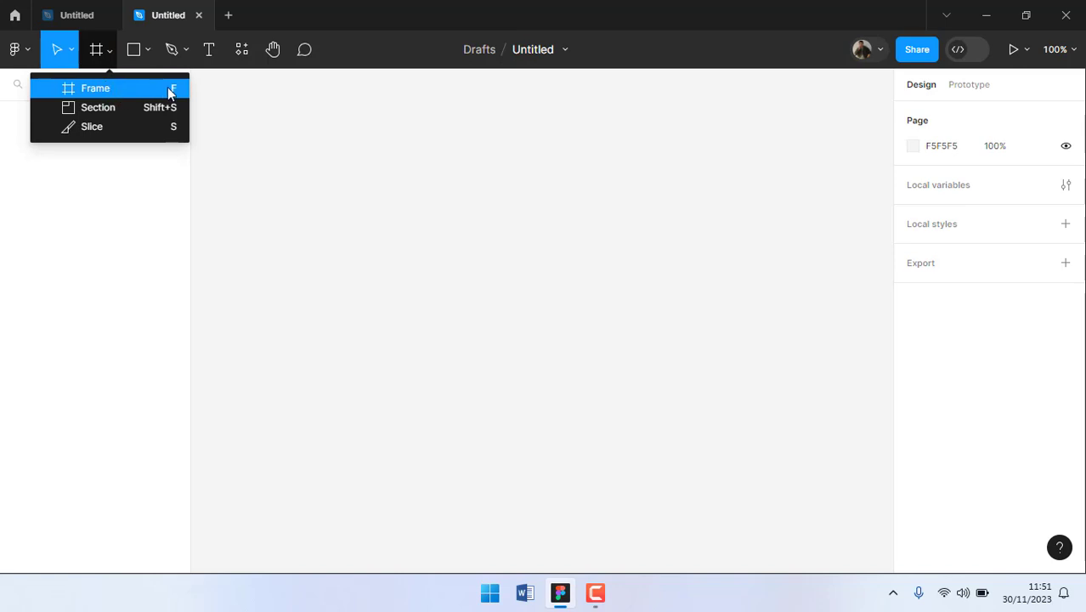
left_click(461, 161)
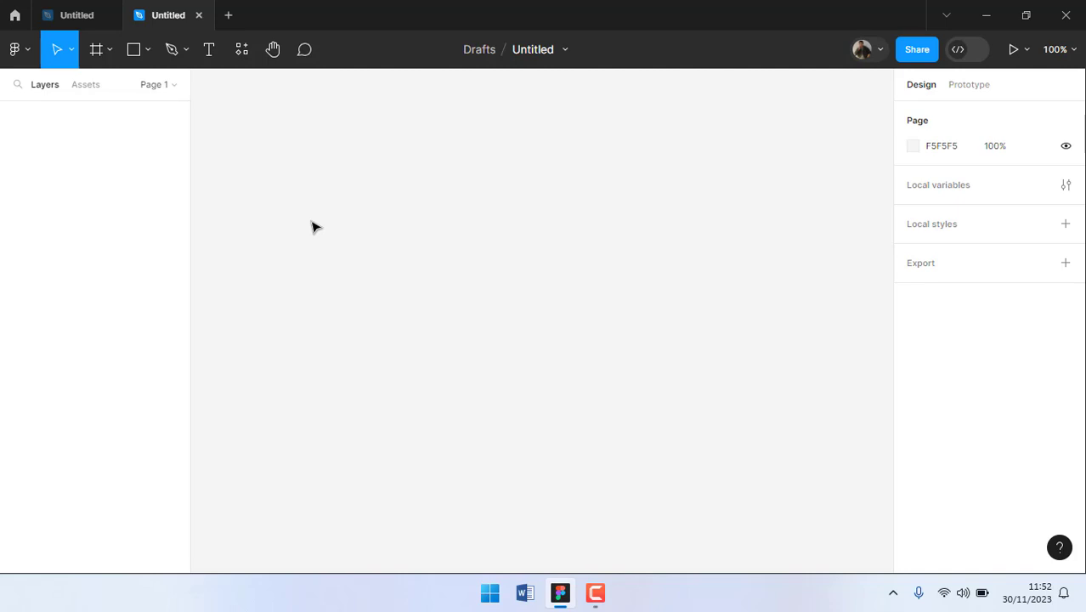
left_click(109, 56)
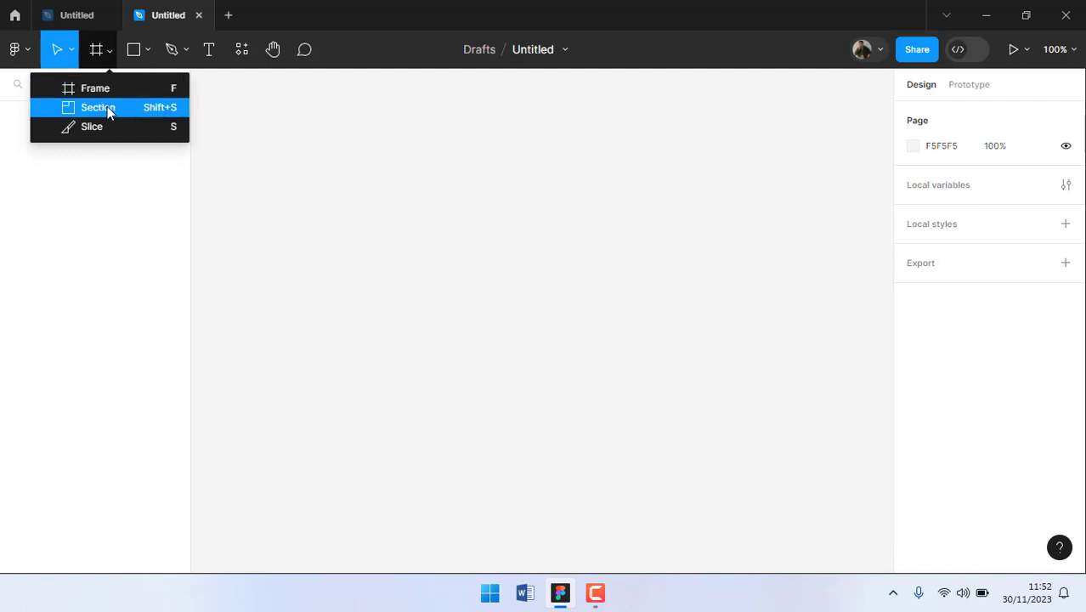
left_click(316, 210)
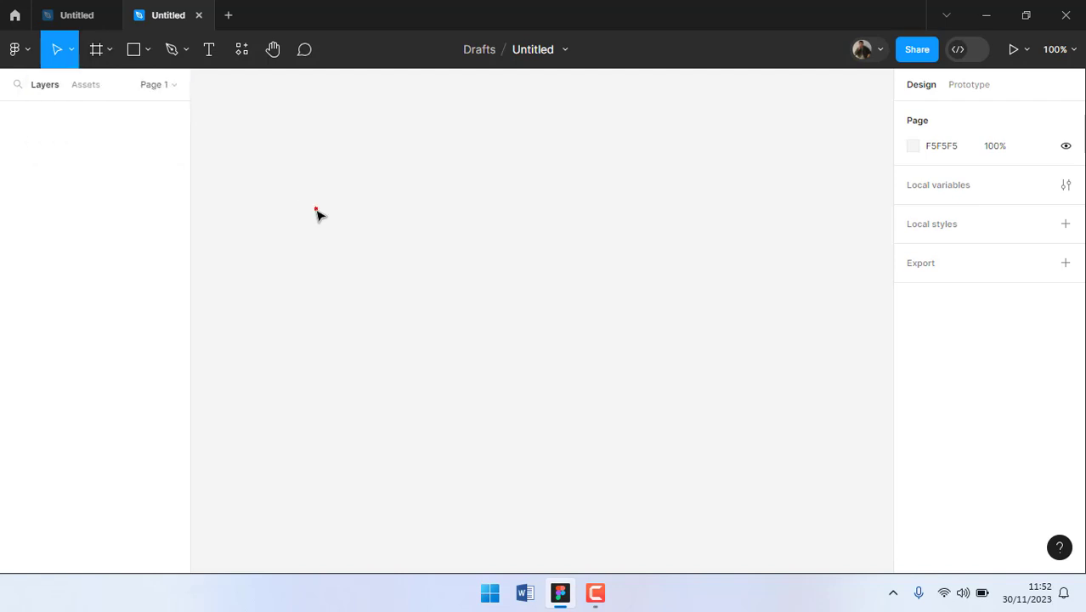
left_click(110, 54)
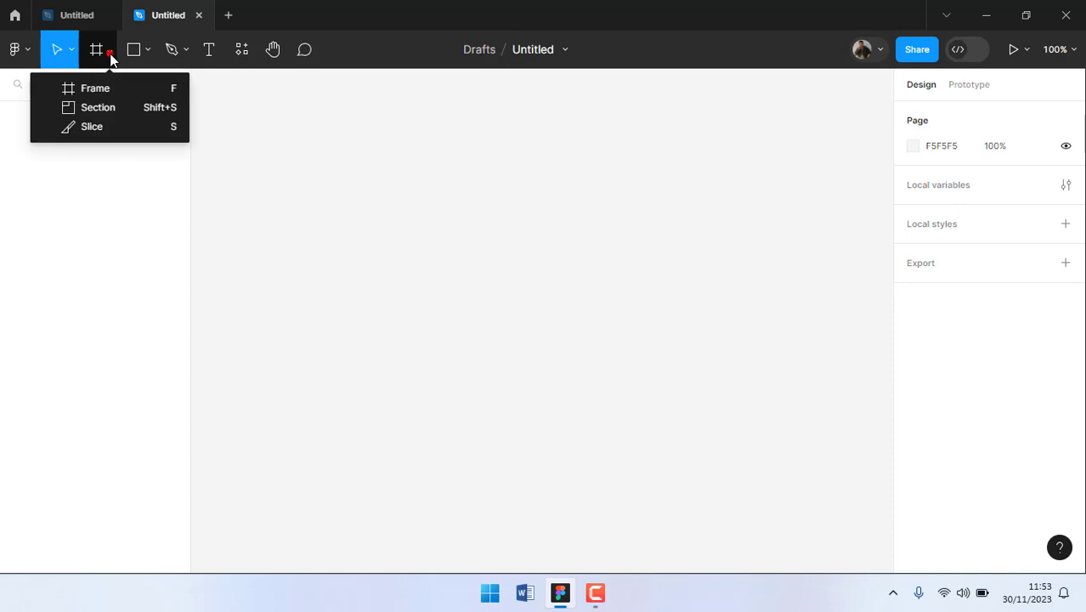
left_click(390, 261)
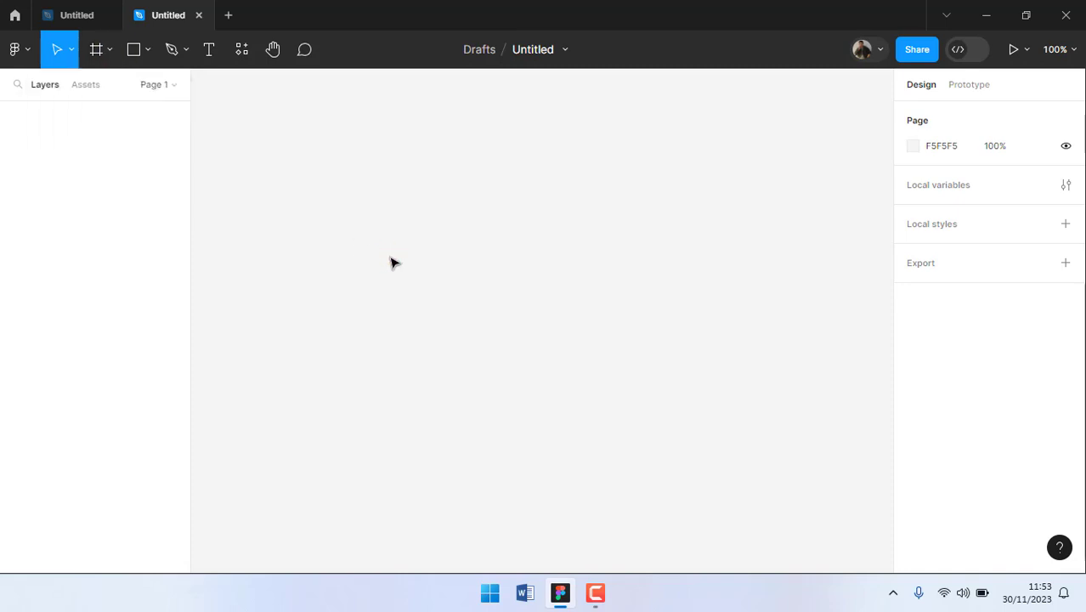
- Create a frame from the Desktop preset sized 1440 × 1024
key("f")
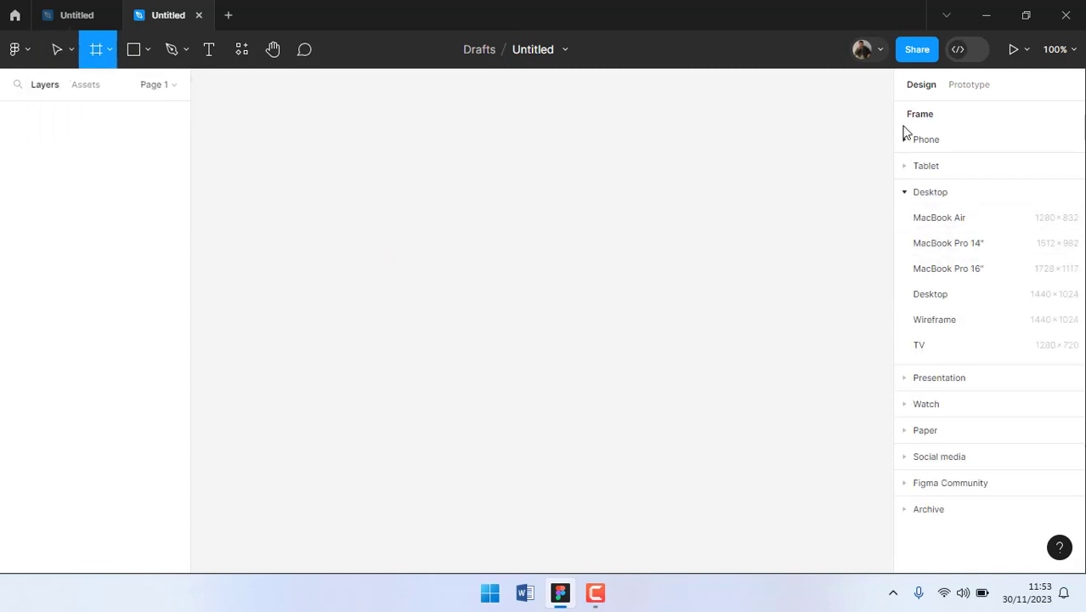
left_click(902, 196)
left_click(903, 196)
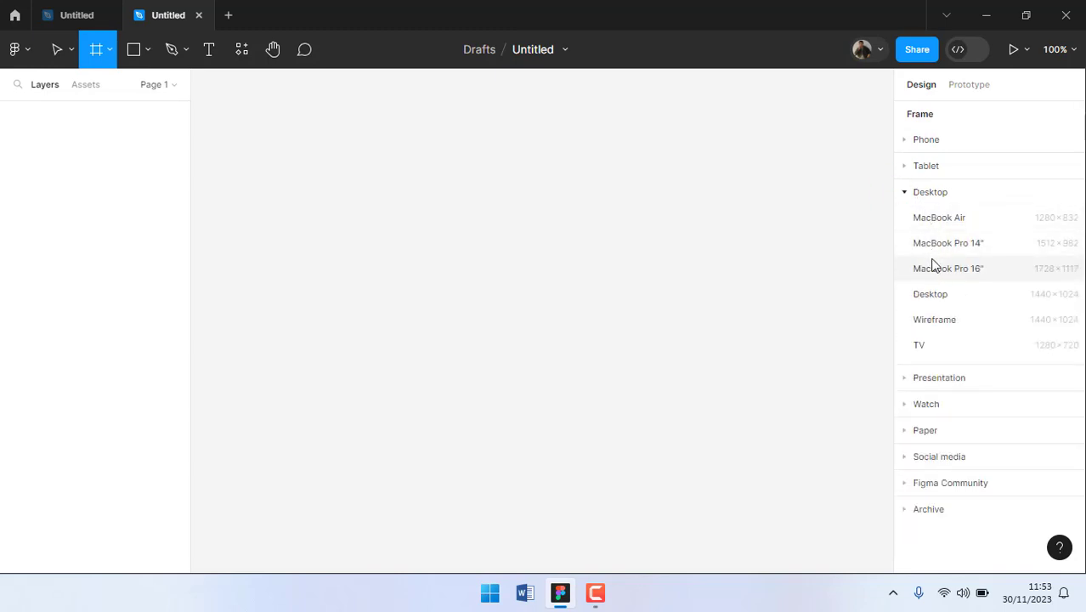
left_click(934, 298)
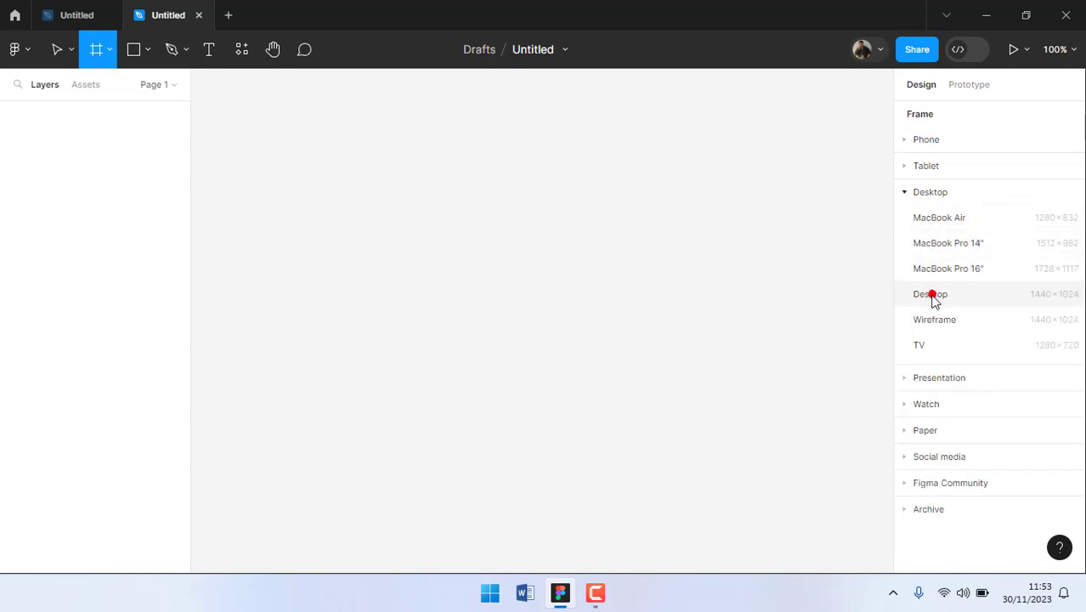
scroll(616, 292, "down", 2)
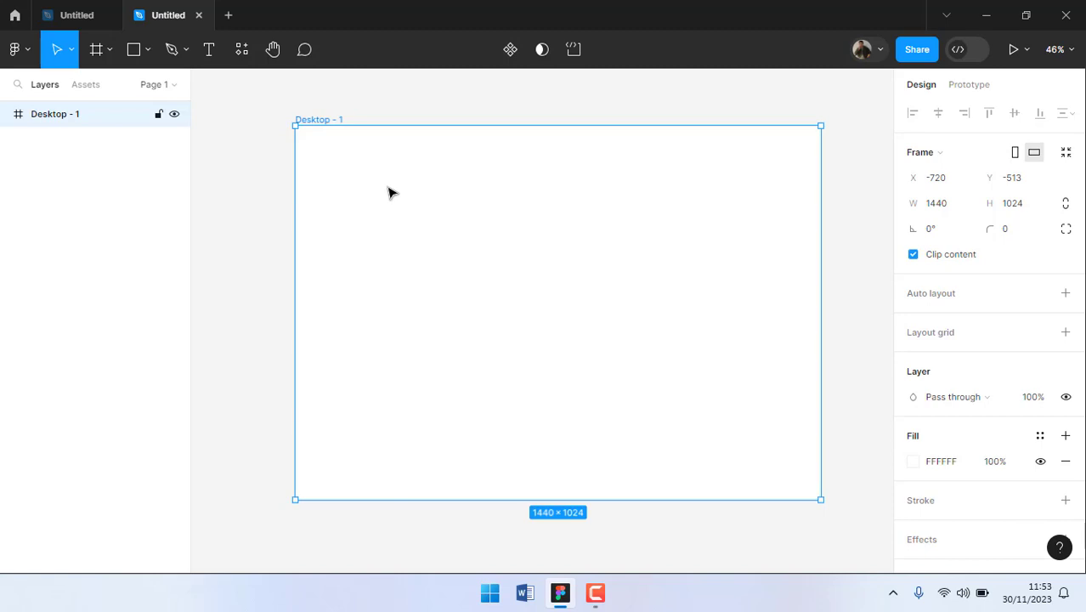
- Draw a section about 1440 × 203 across the top of the desktop frame and nudge it up to about Y -524
left_click(110, 56)
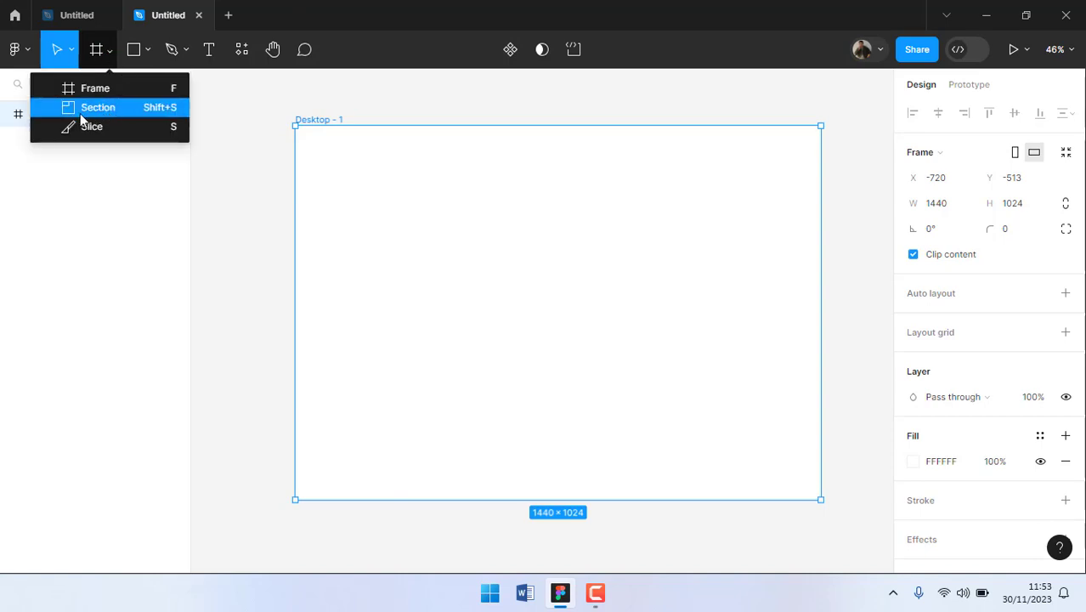
left_click(130, 109)
left_click_drag(293, 126, 821, 201)
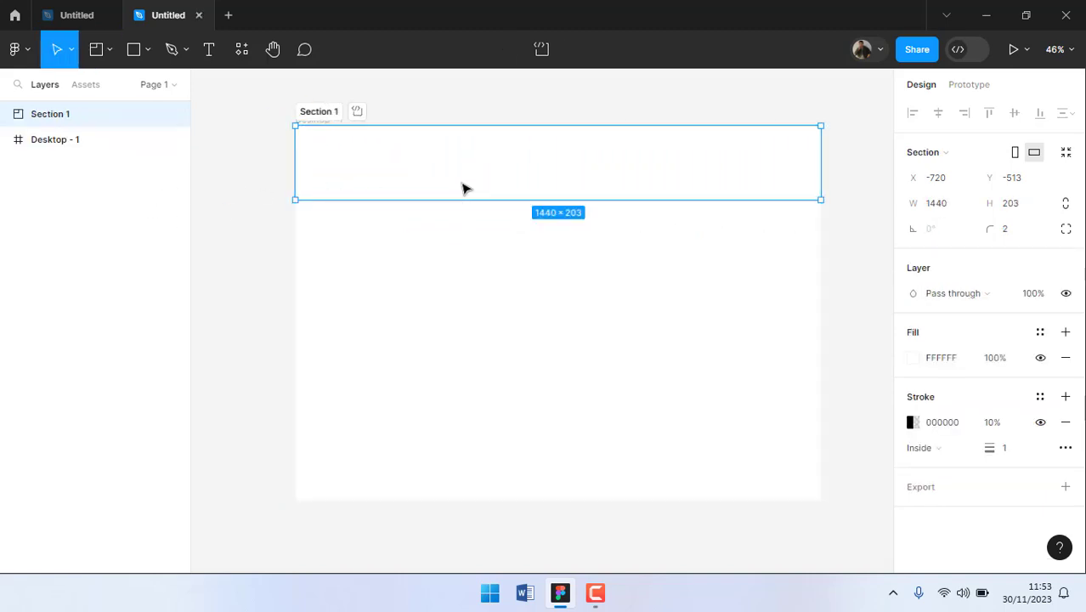
left_click_drag(460, 180, 463, 184)
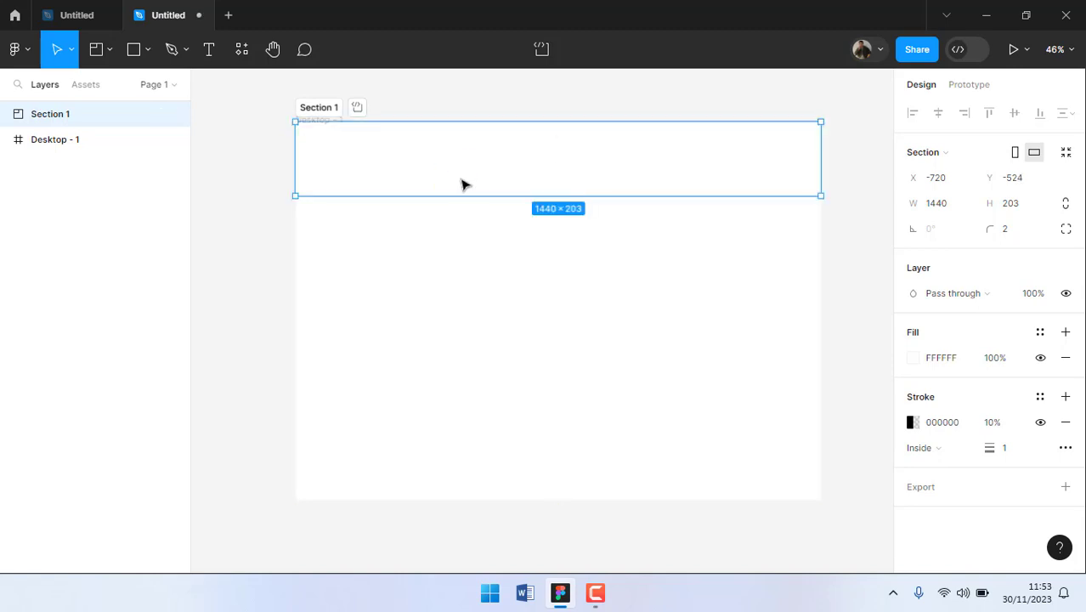
left_click(880, 270)
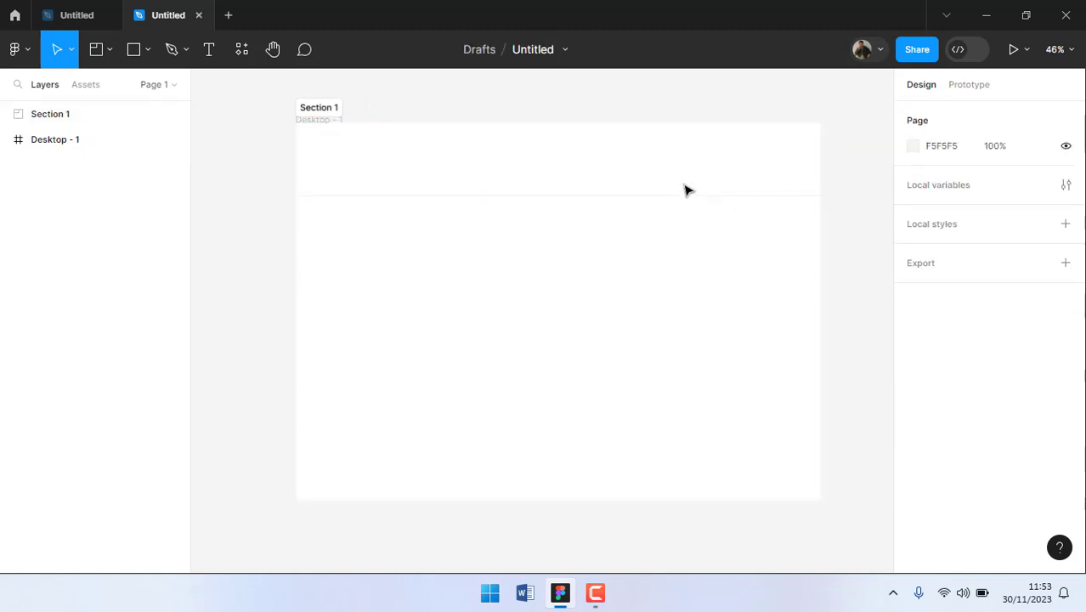
left_click(598, 193)
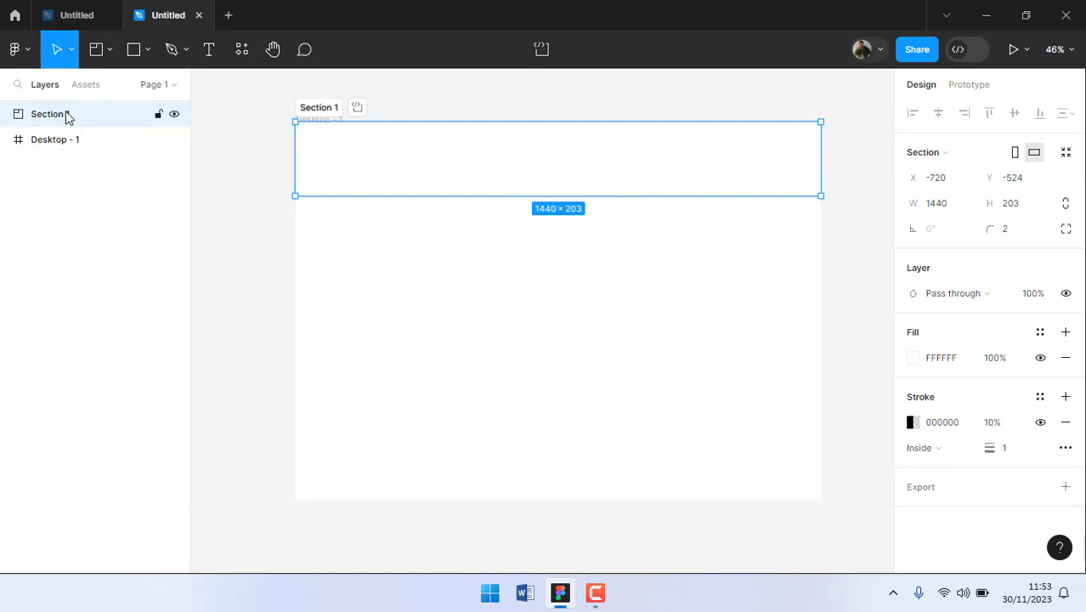
- Move the section below the desktop frame in the layer order and bring it back above the frame
mouse_move(61, 120)
left_mouse_down()
mouse_move(57, 162)
mouse_move(60, 117)
left_mouse_up()
left_click_drag(61, 123, 54, 168)
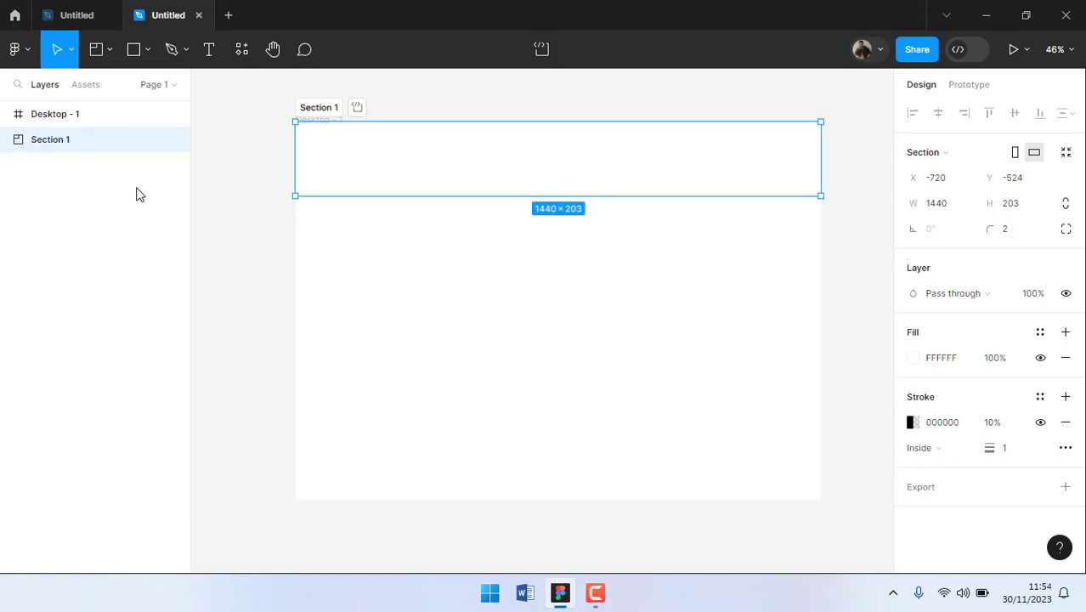
left_click(61, 126)
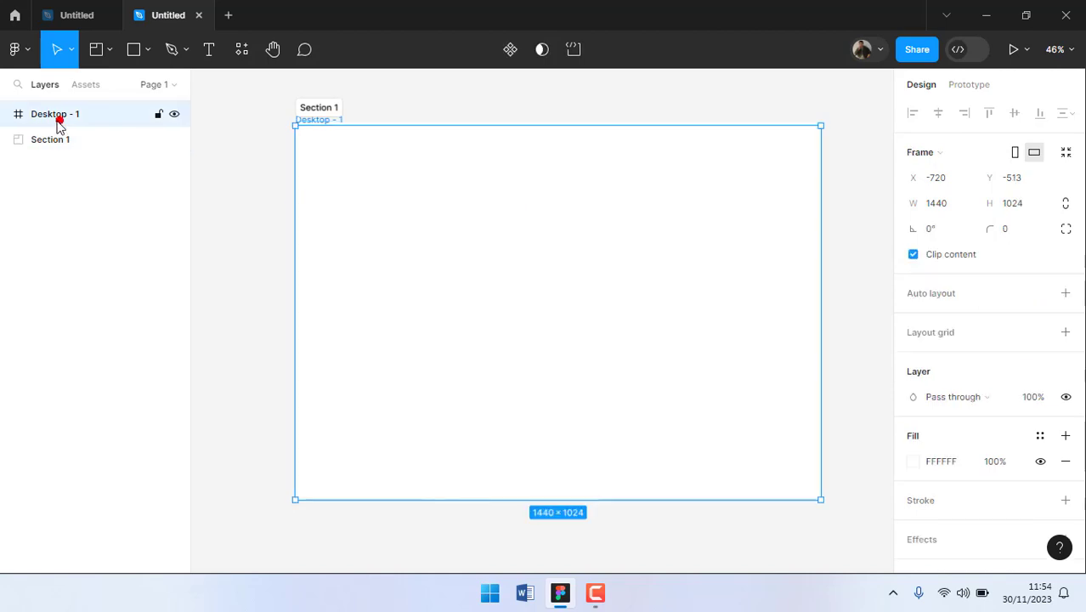
left_click(49, 141)
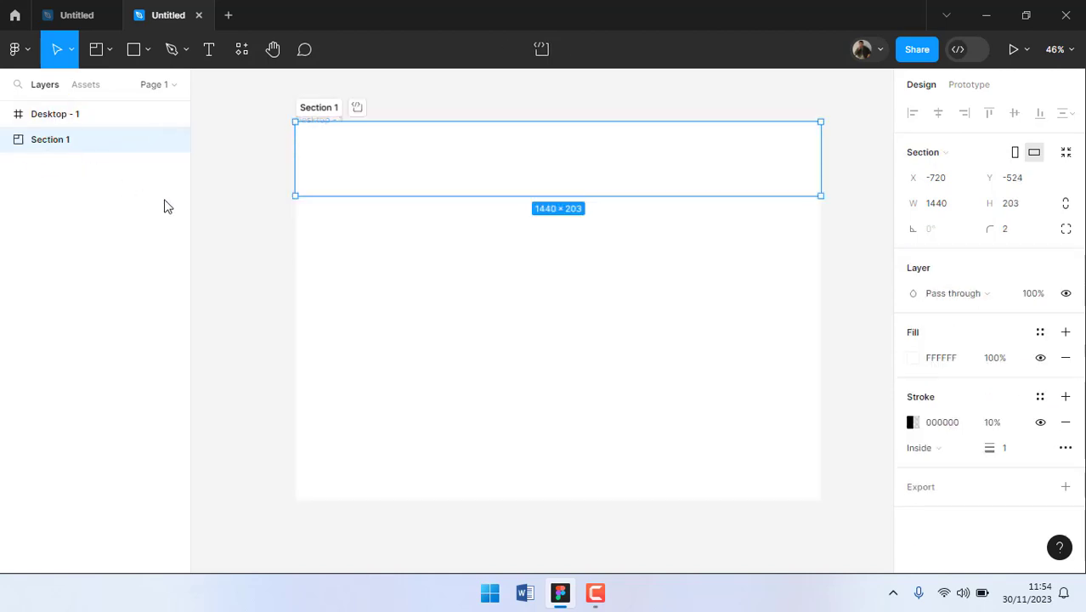
left_click(240, 233)
left_click(71, 143)
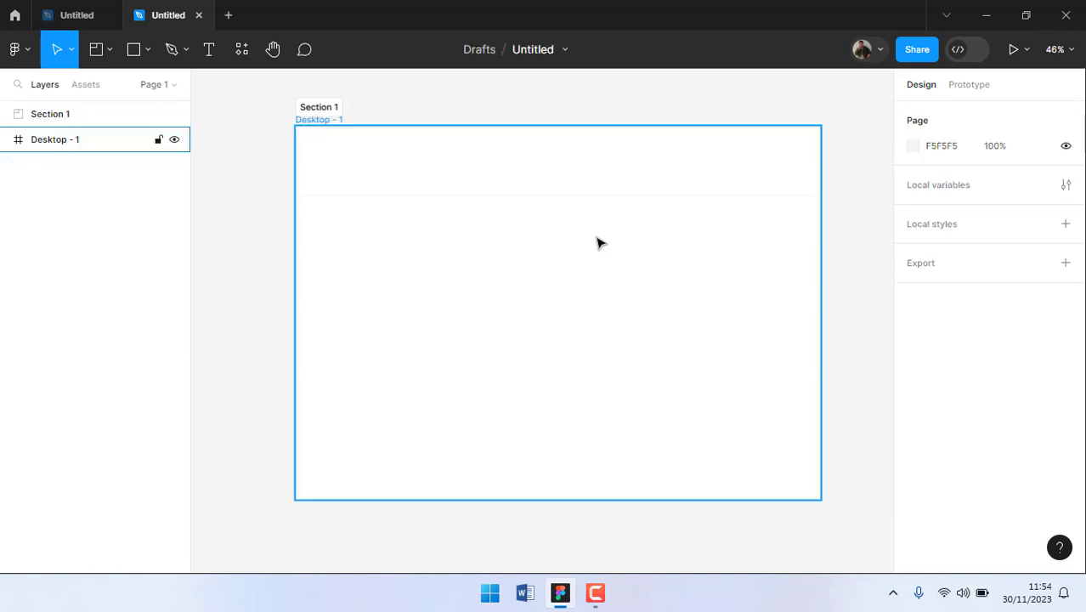
left_click(582, 194)
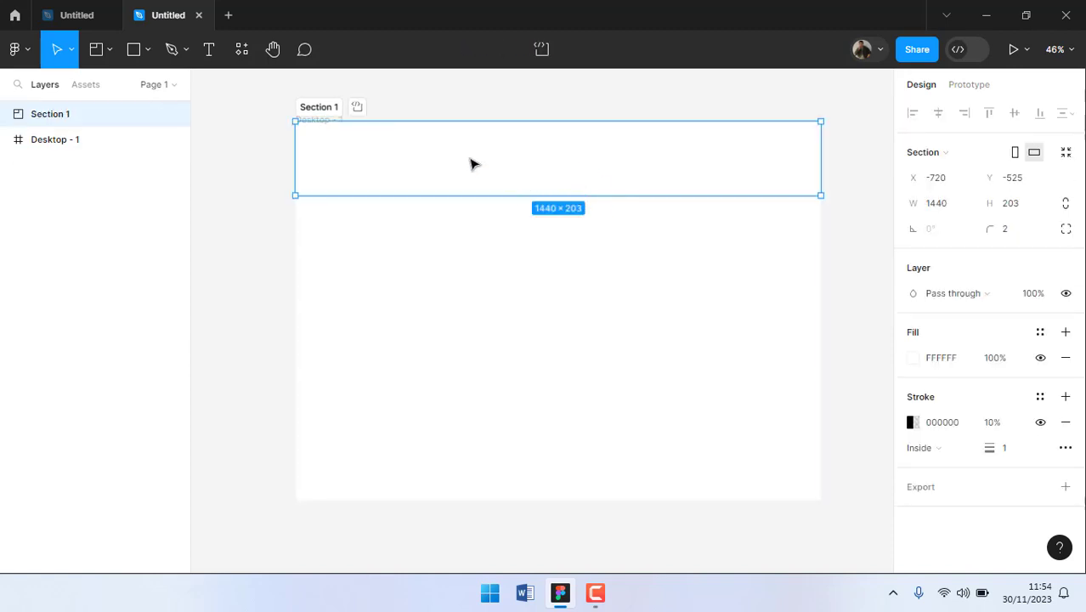
scroll(470, 162, "up", 5)
left_click(508, 292)
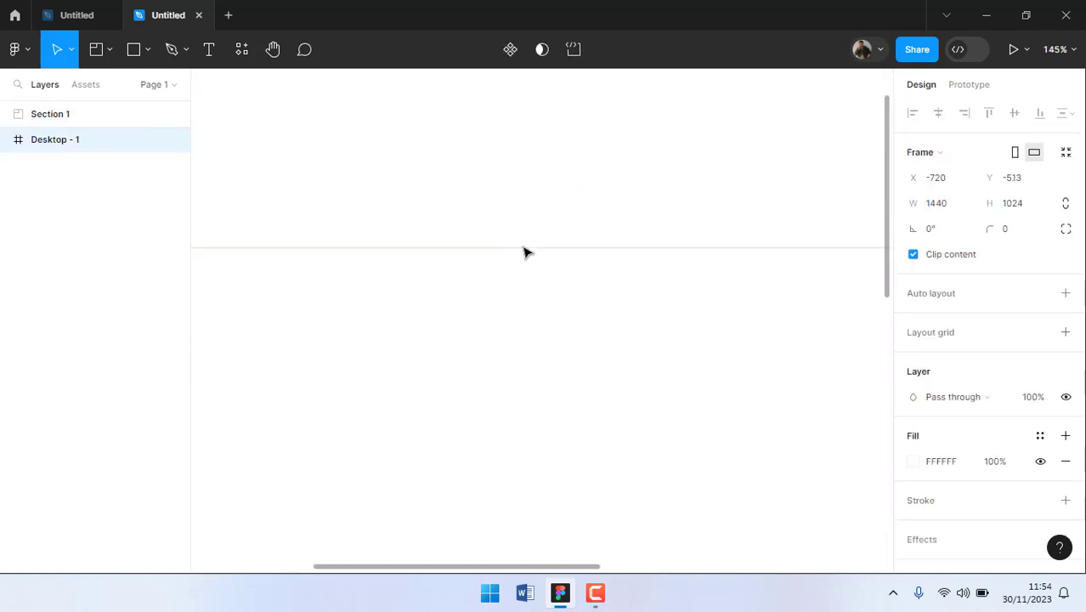
scroll(508, 253, "down", 5)
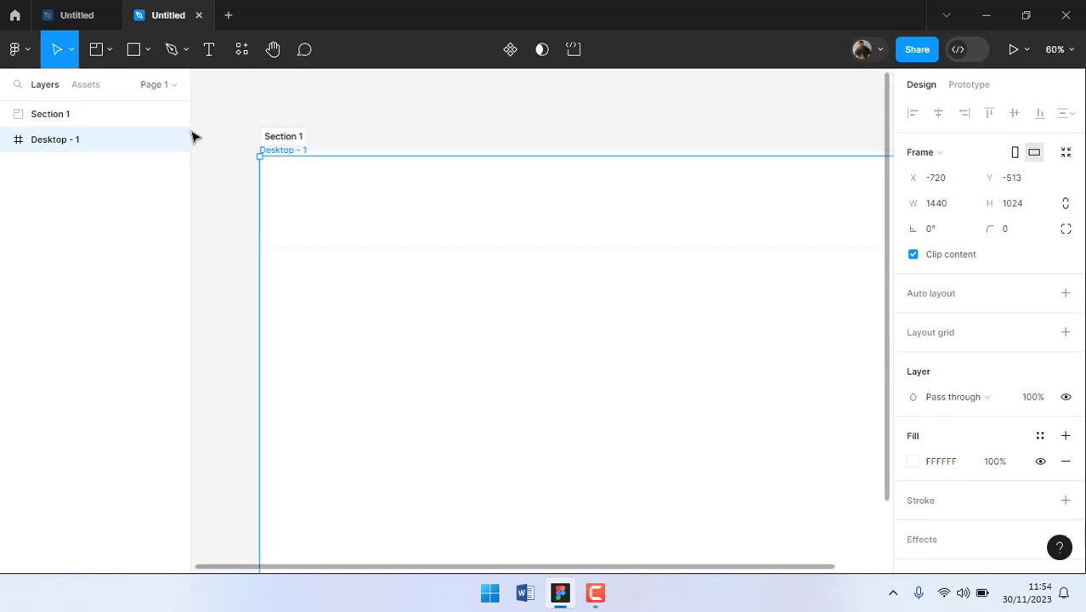
- Rename the section at the top of the desktop frame to "header"
left_click(73, 120)
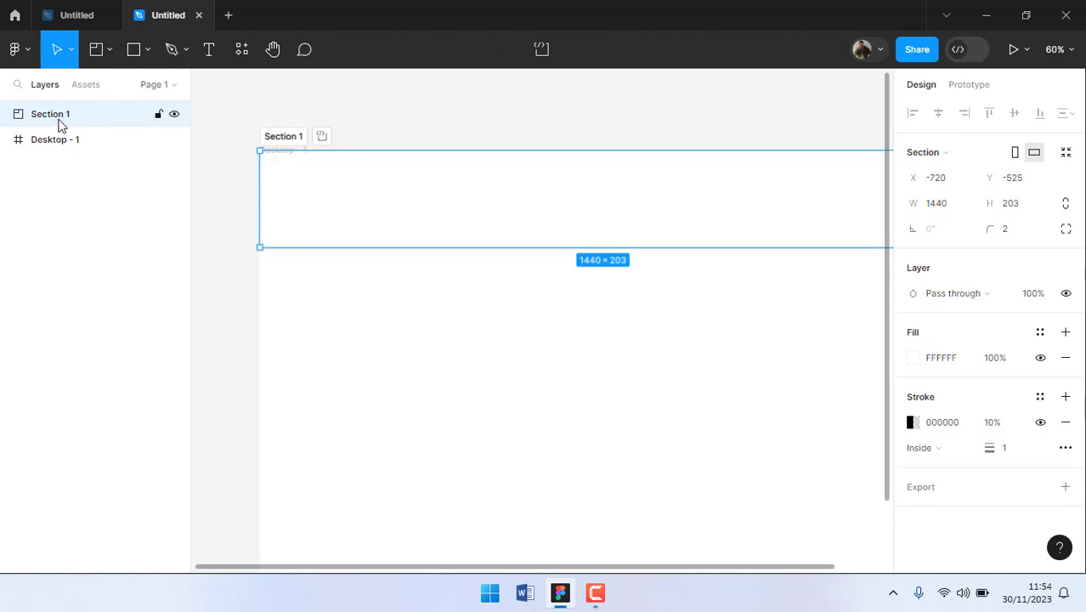
double_click(63, 119)
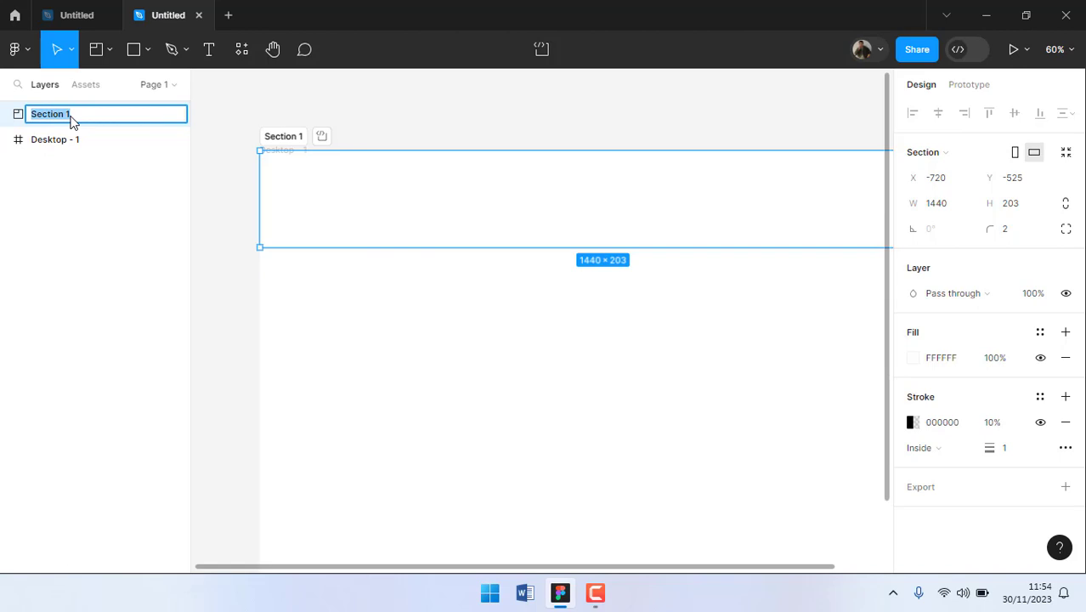
type("header")
key("Return")
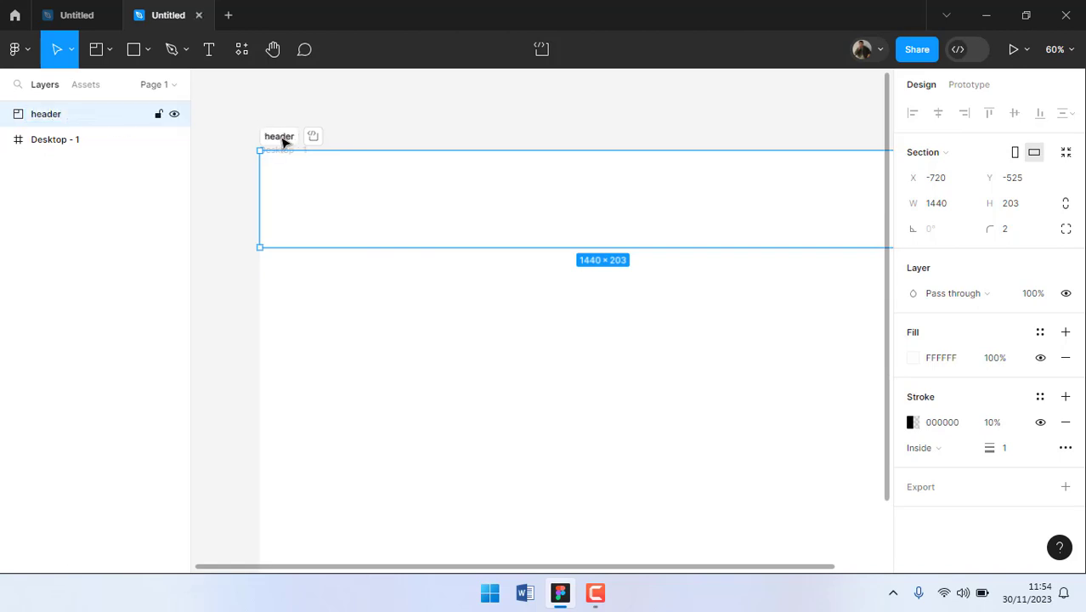
left_click(236, 250)
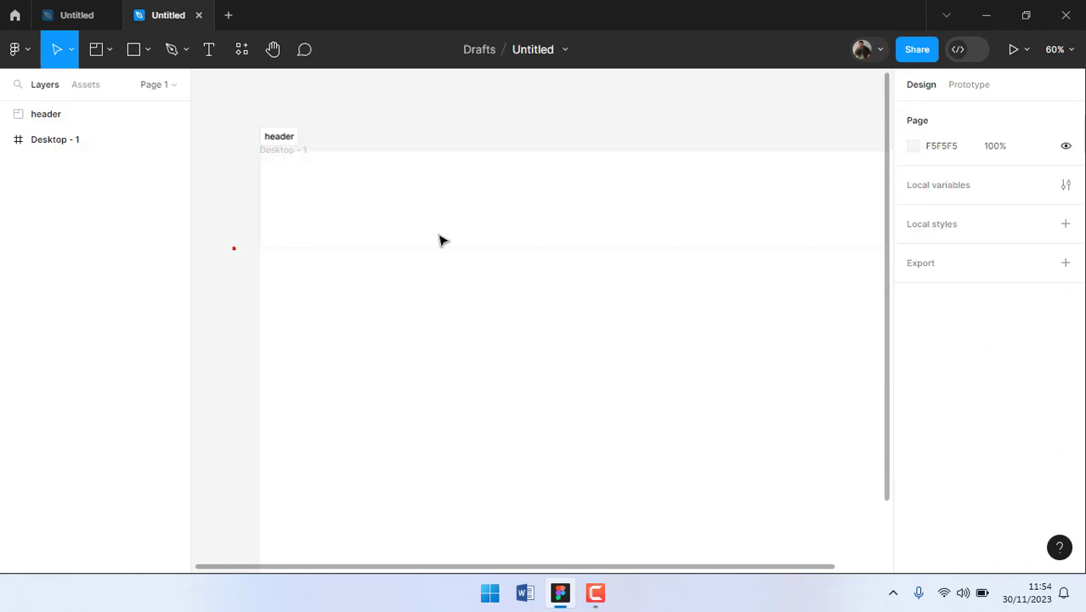
- Draw a second section about 1440 × 374 directly beneath the header area, spanning the frame's full width
left_click(111, 51)
left_click(98, 106)
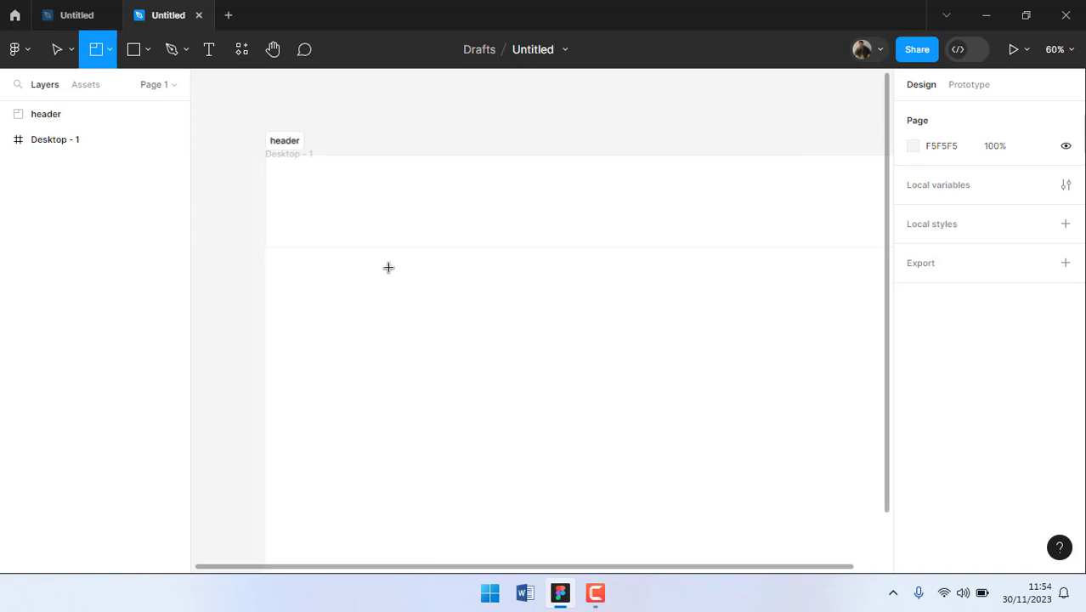
scroll(389, 268, "down", 3)
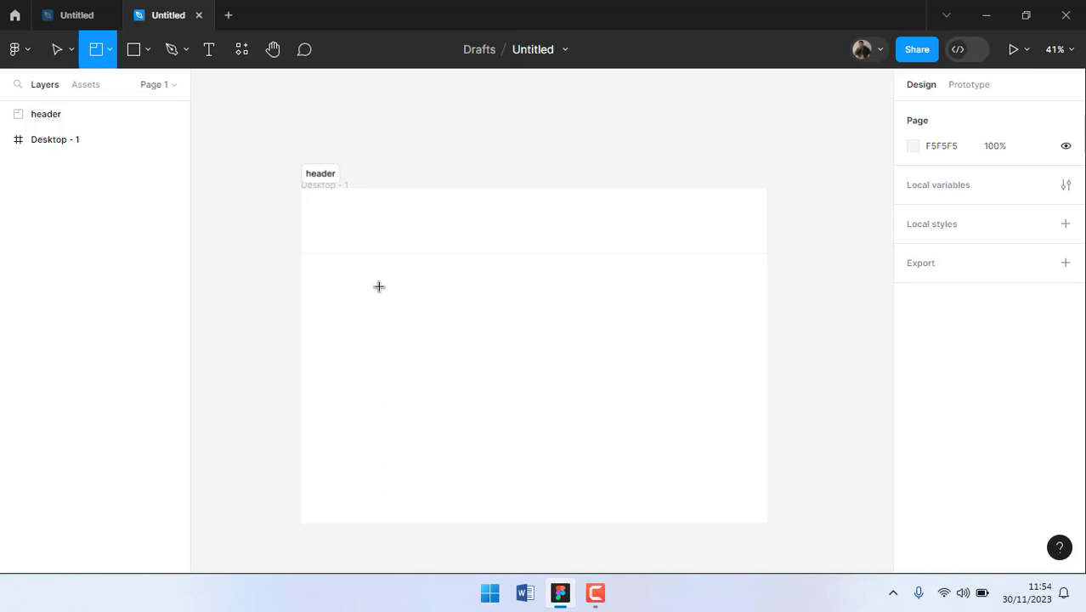
scroll(379, 286, "up", 5)
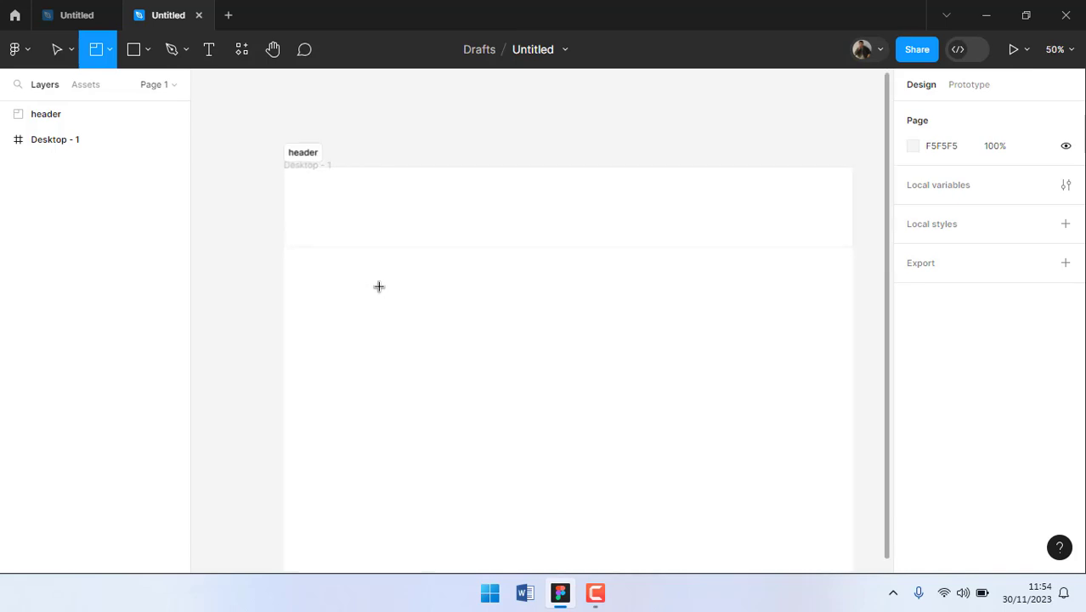
scroll(286, 247, "down", 1)
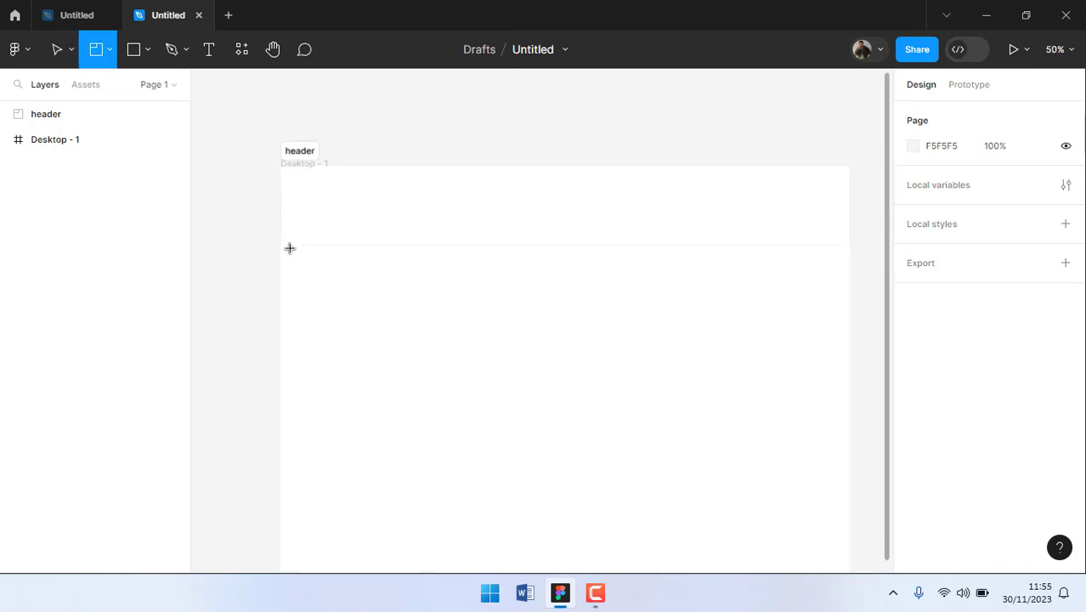
left_click_drag(283, 243, 849, 344)
left_click_drag(557, 337, 551, 393)
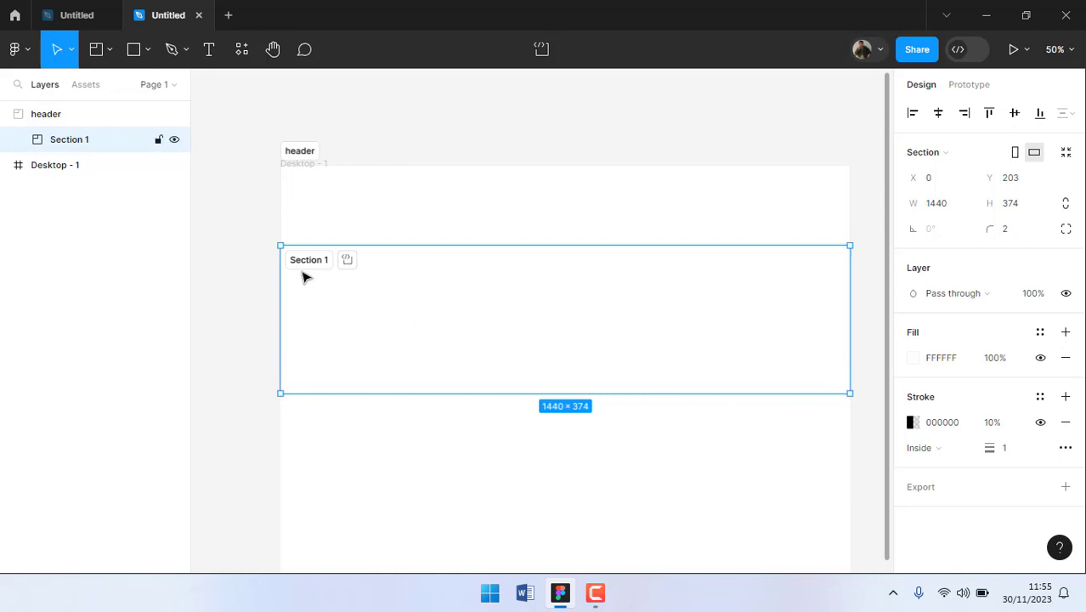
- Rename the new section beneath the header area to "body"
double_click(68, 140)
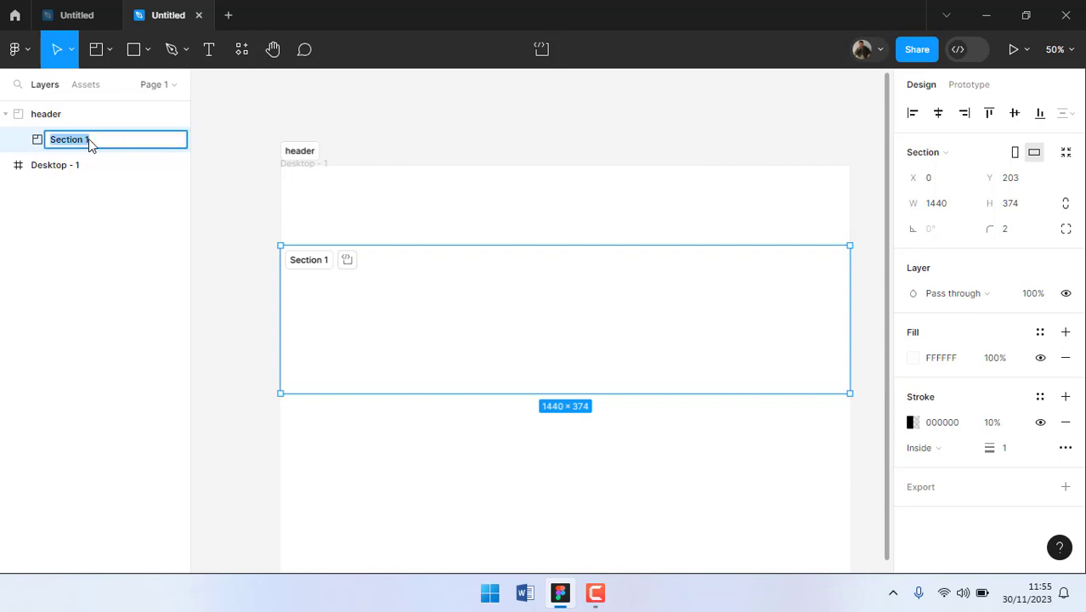
type("body")
key("Return")
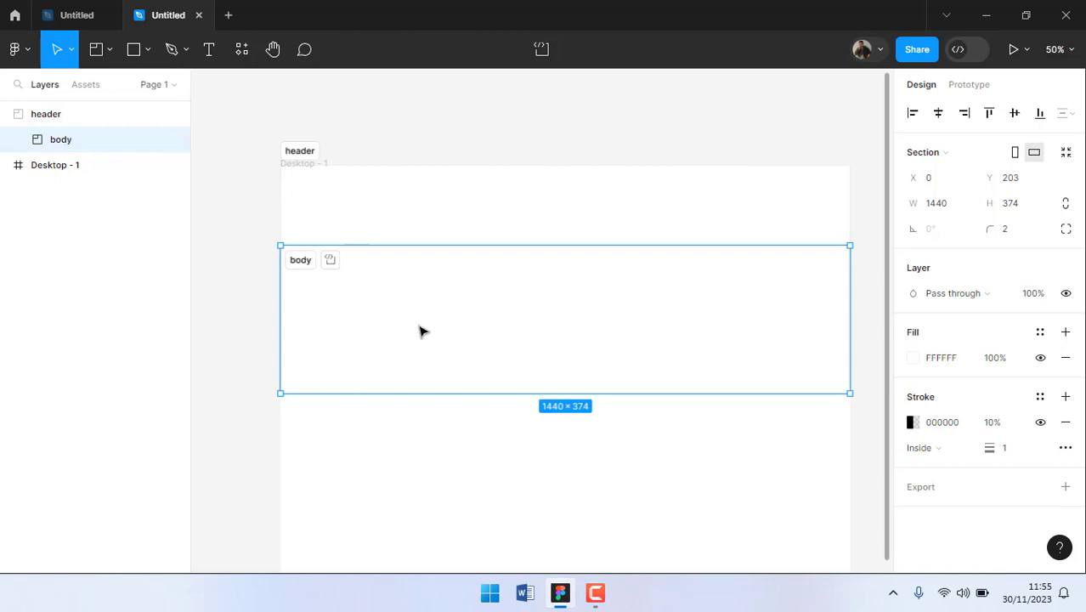
left_click(461, 225)
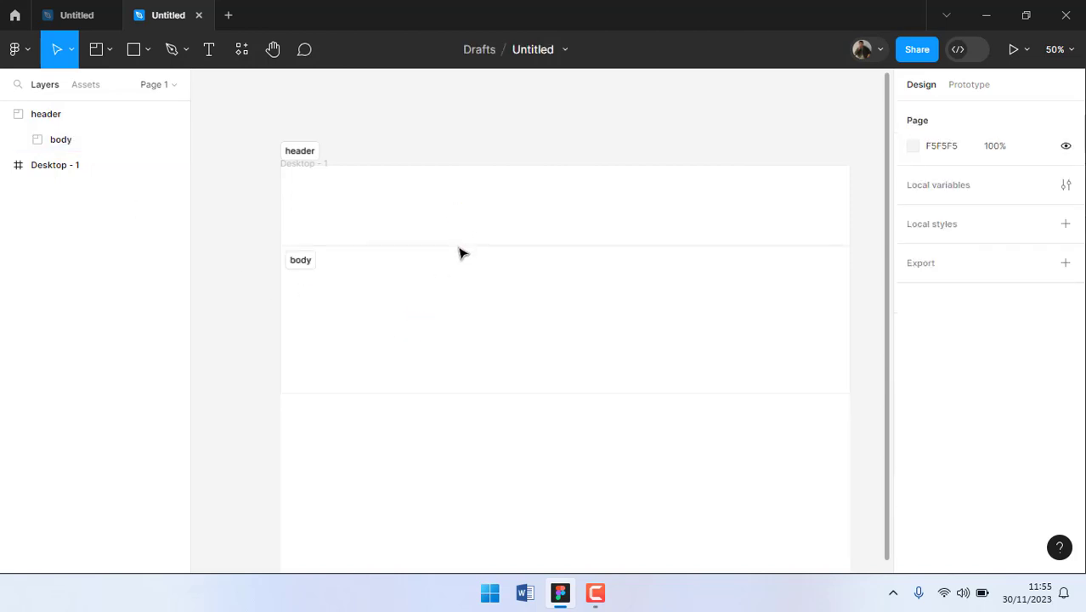
- Select the body and header sections in turn to compare the area each one covers
left_click(697, 399)
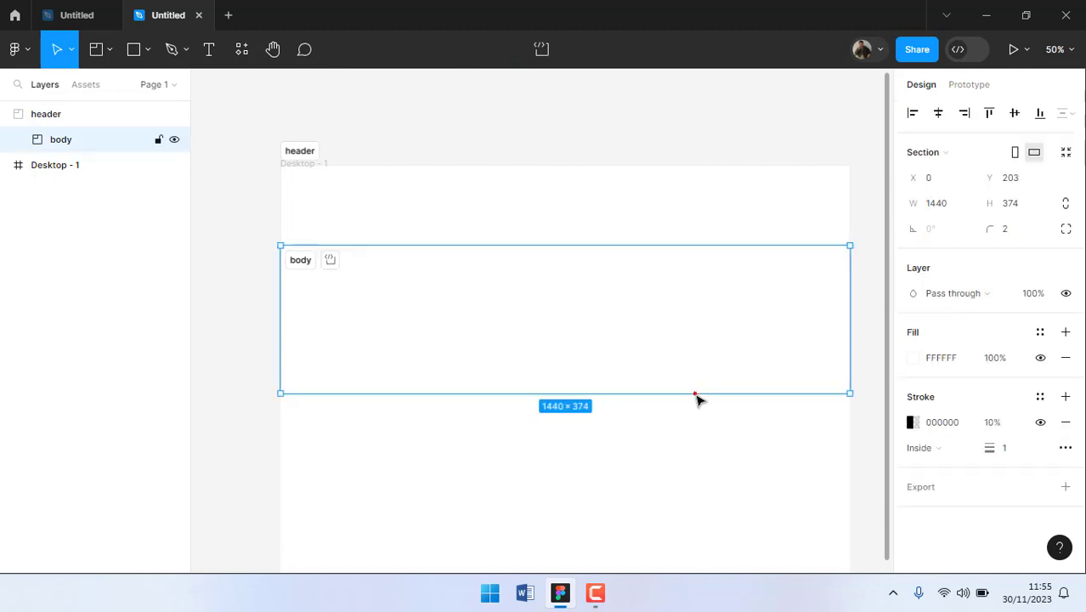
left_click(301, 151)
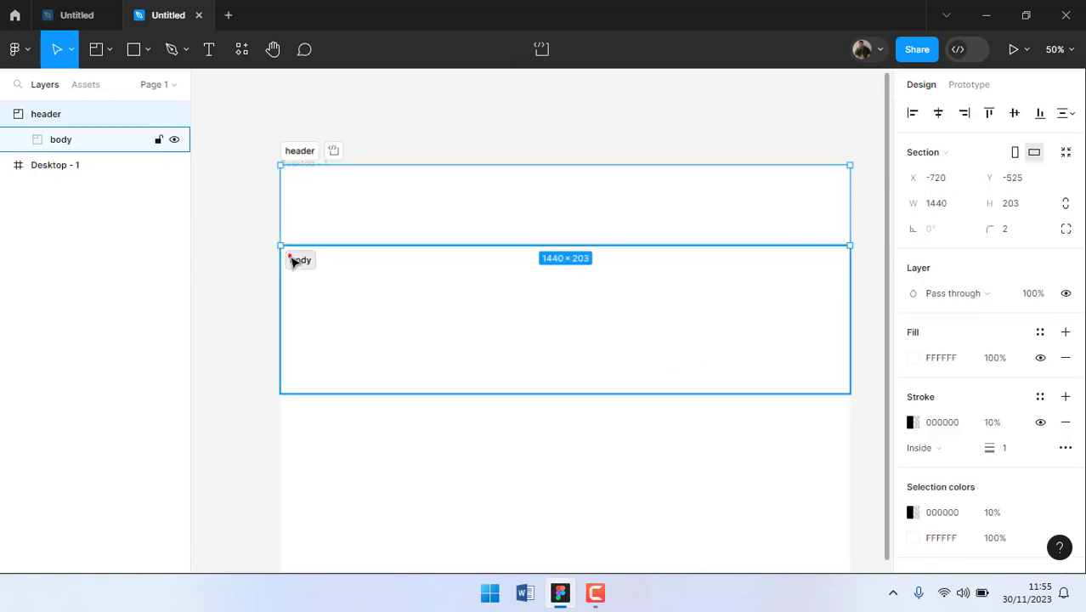
left_click(300, 270)
left_click(304, 149)
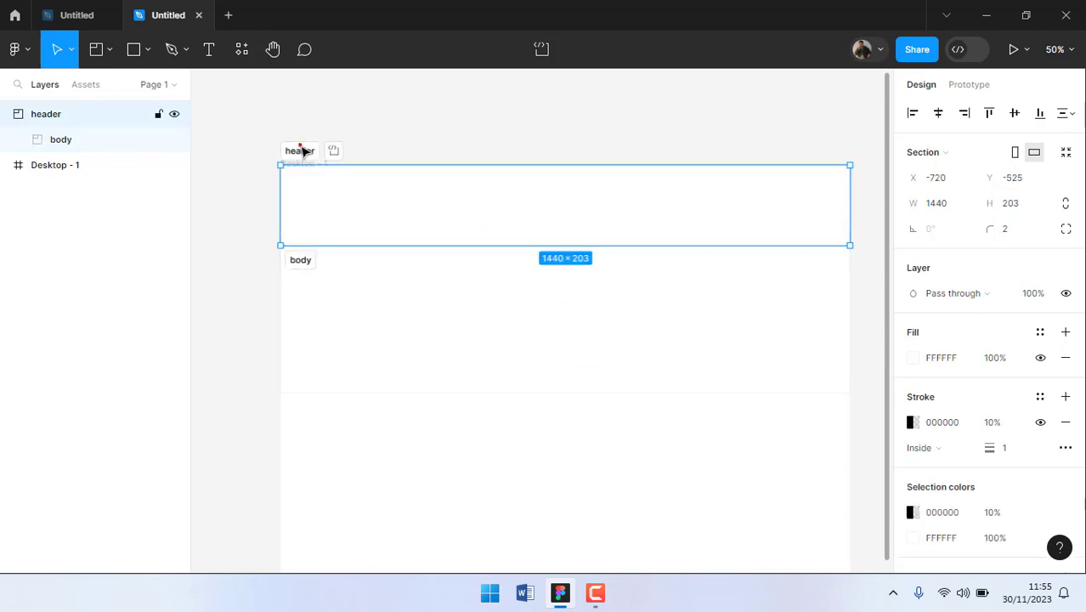
left_click(304, 260)
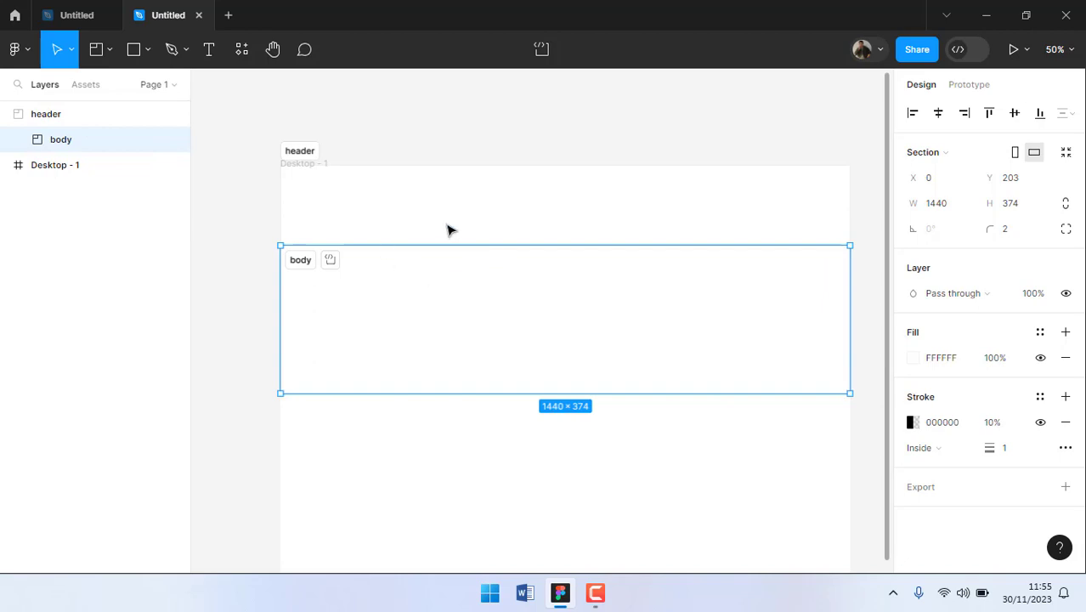
left_click(293, 150)
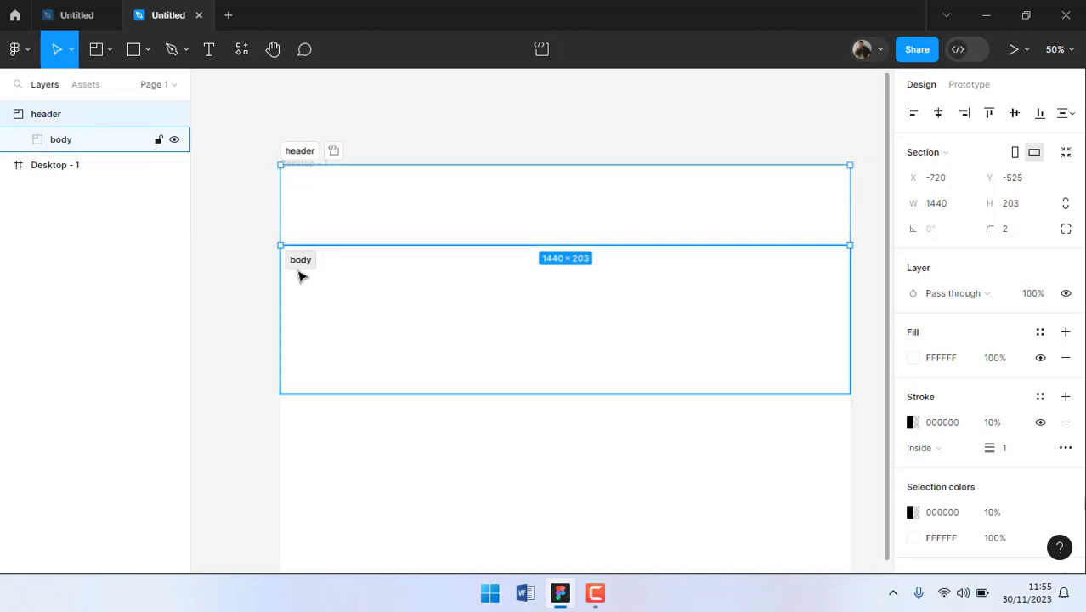
- Review the body section's position and size values and set its width to 900
left_click(300, 260)
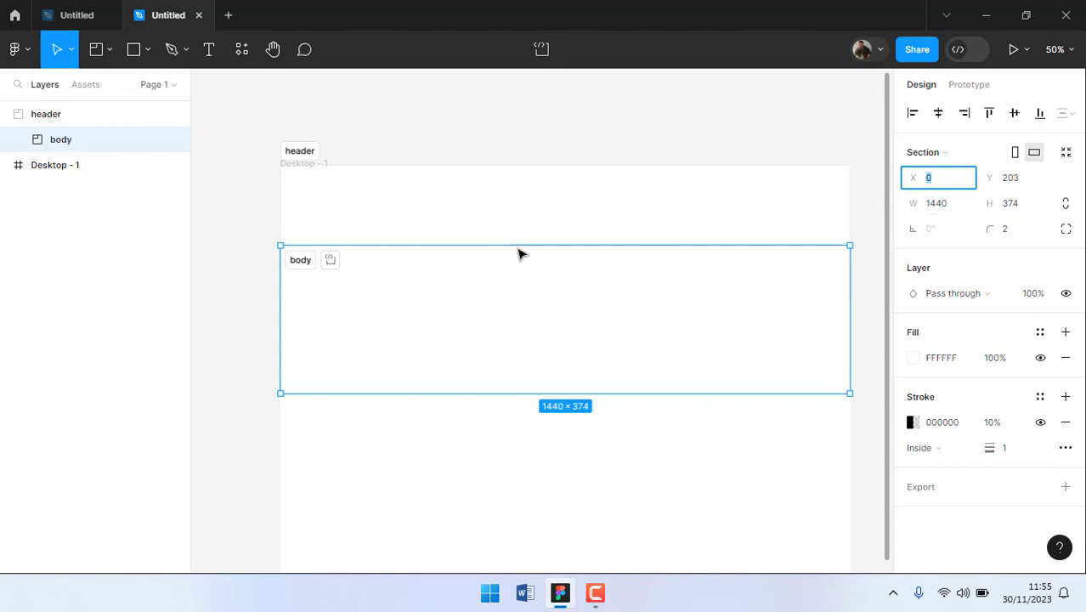
left_click(1023, 180)
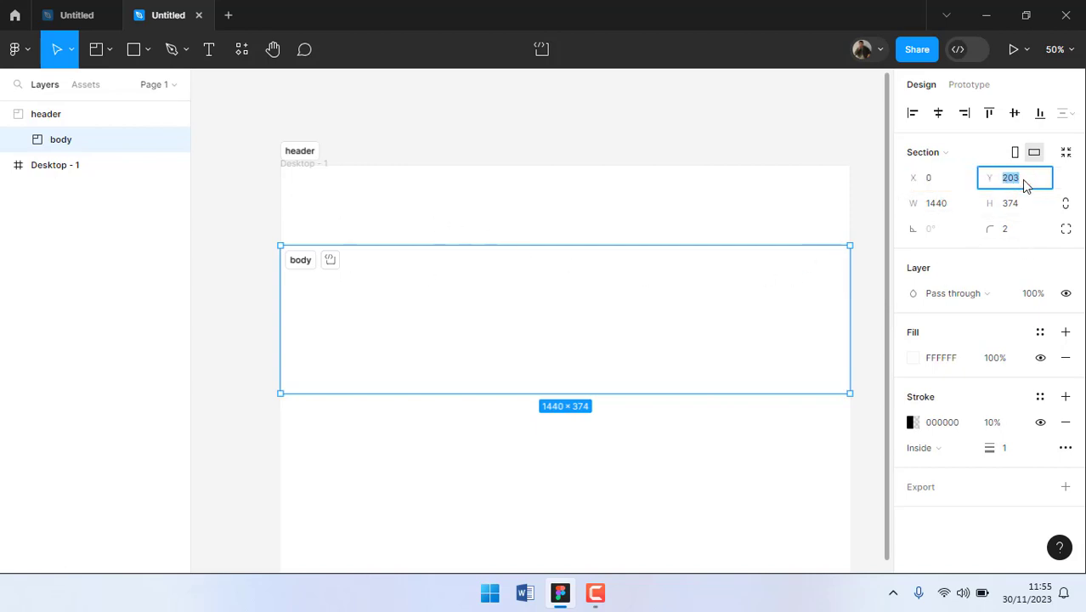
left_click(949, 207)
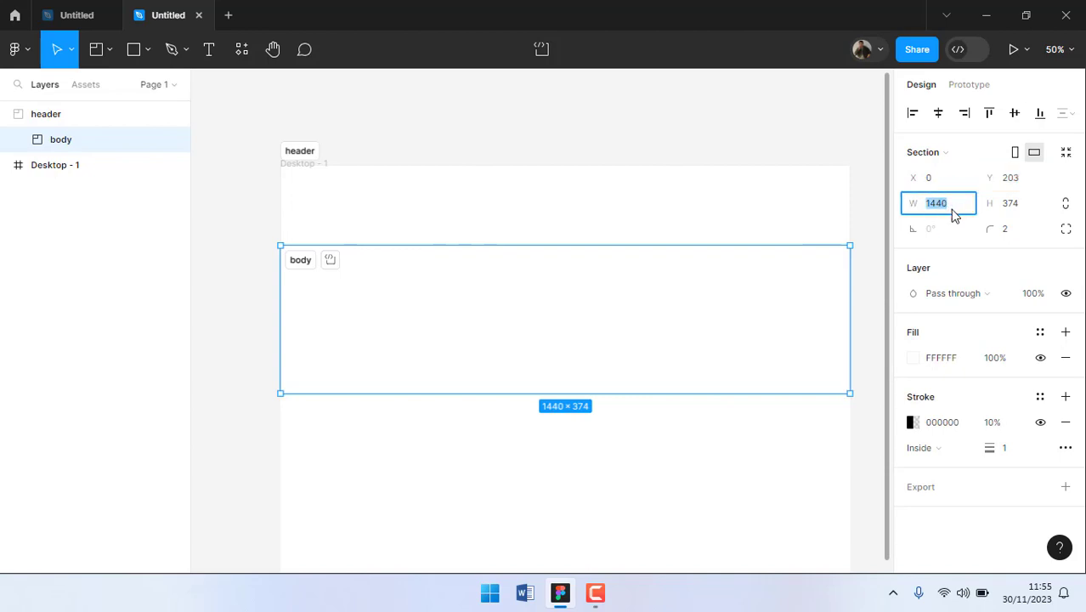
left_click(1024, 207)
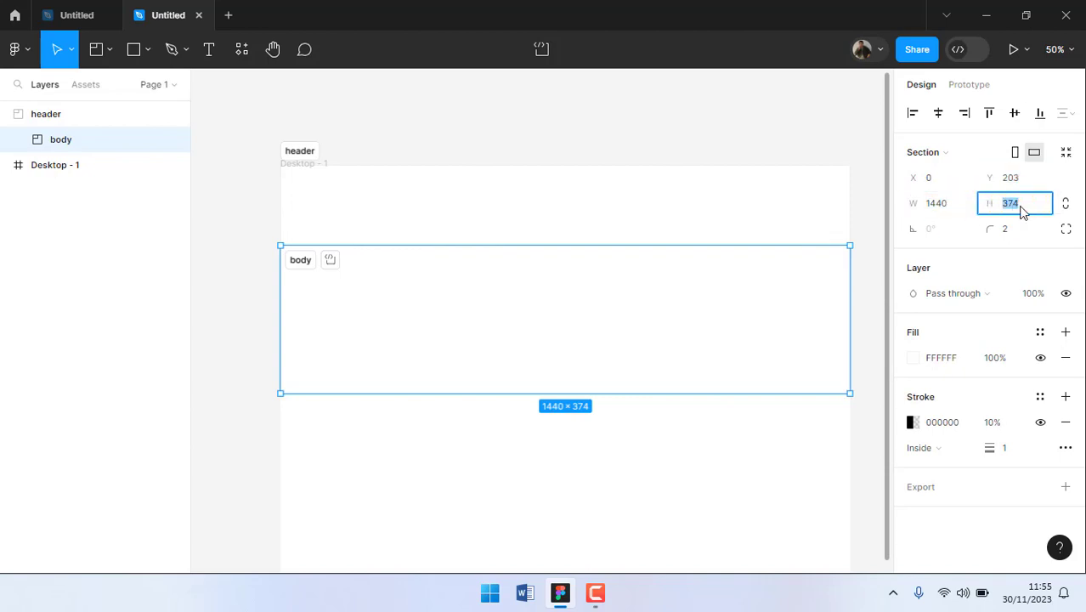
left_click(950, 210)
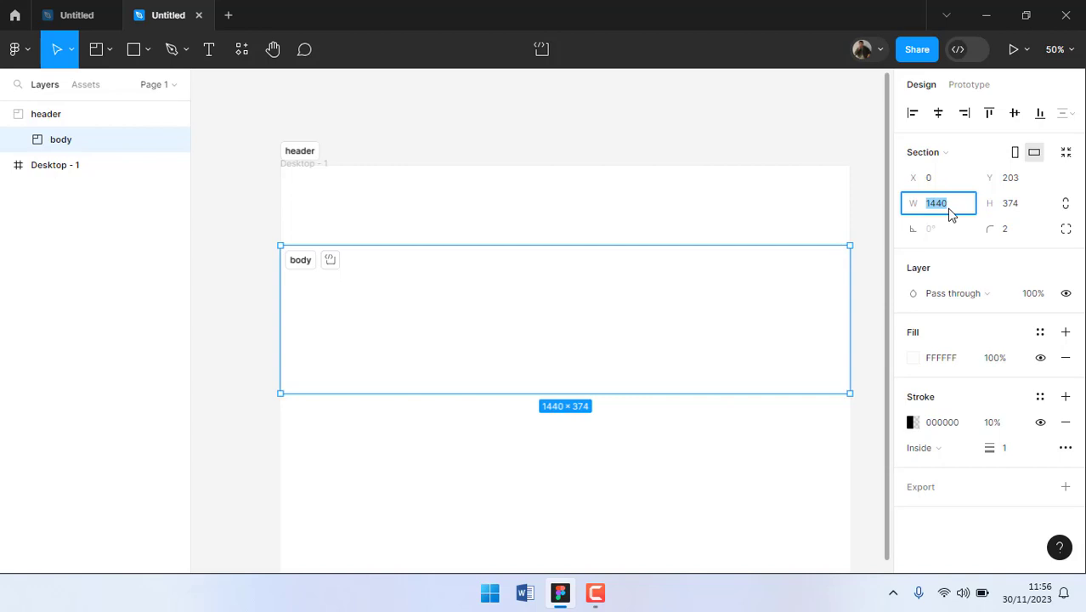
type("19")
key("Return")
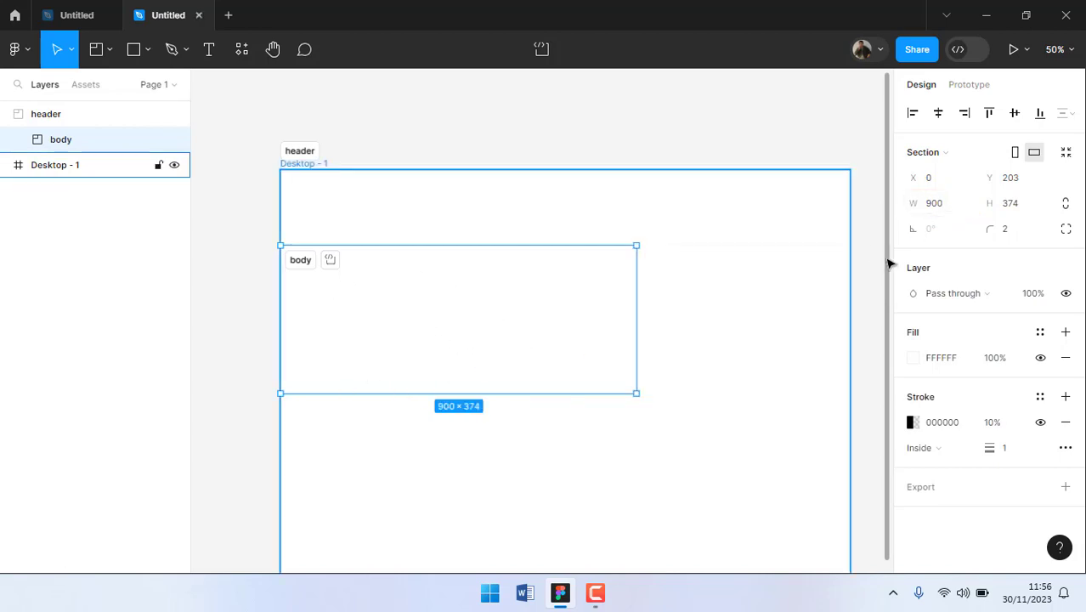
left_click(1012, 230)
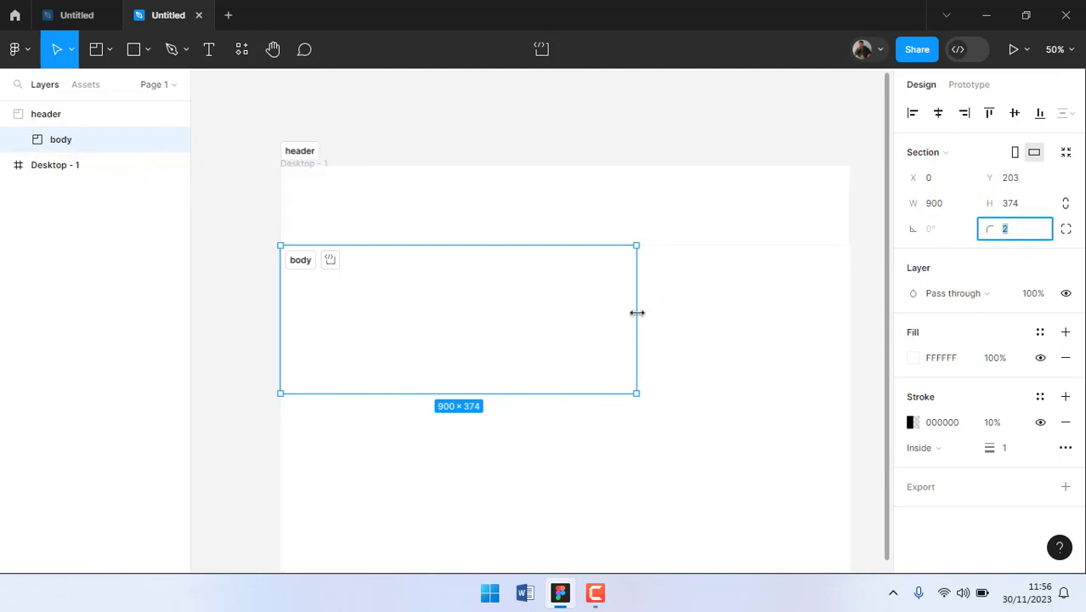
- Fill the body section with the solid dark brownish gray 5A5050 at 100% opacity
left_click(912, 358)
left_click(816, 275)
left_click_drag(828, 268, 724, 289)
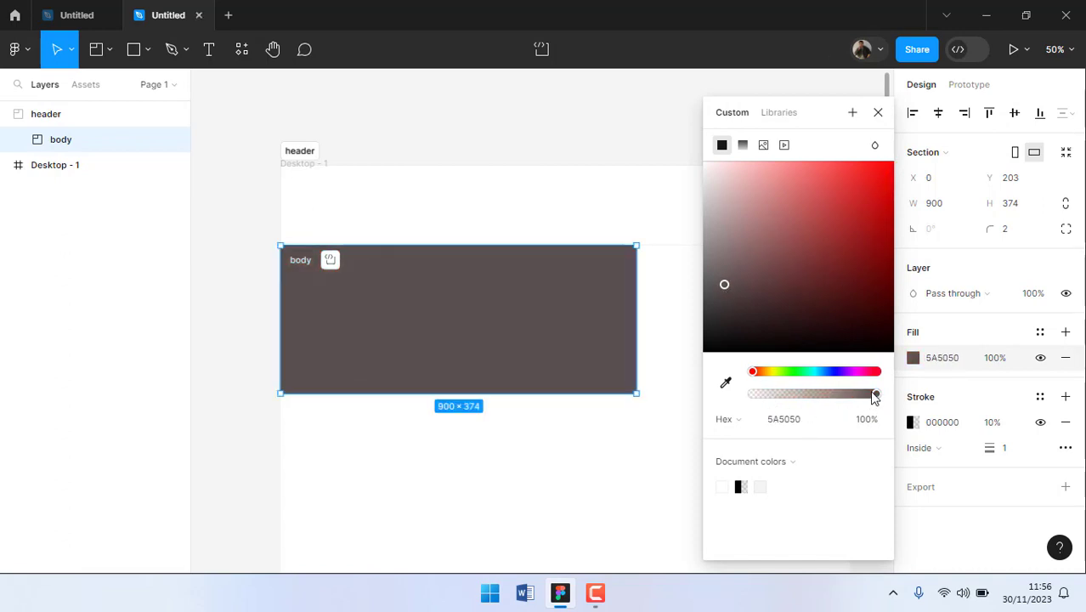
mouse_move(874, 394)
left_mouse_down()
mouse_move(810, 396)
mouse_move(878, 400)
left_mouse_up()
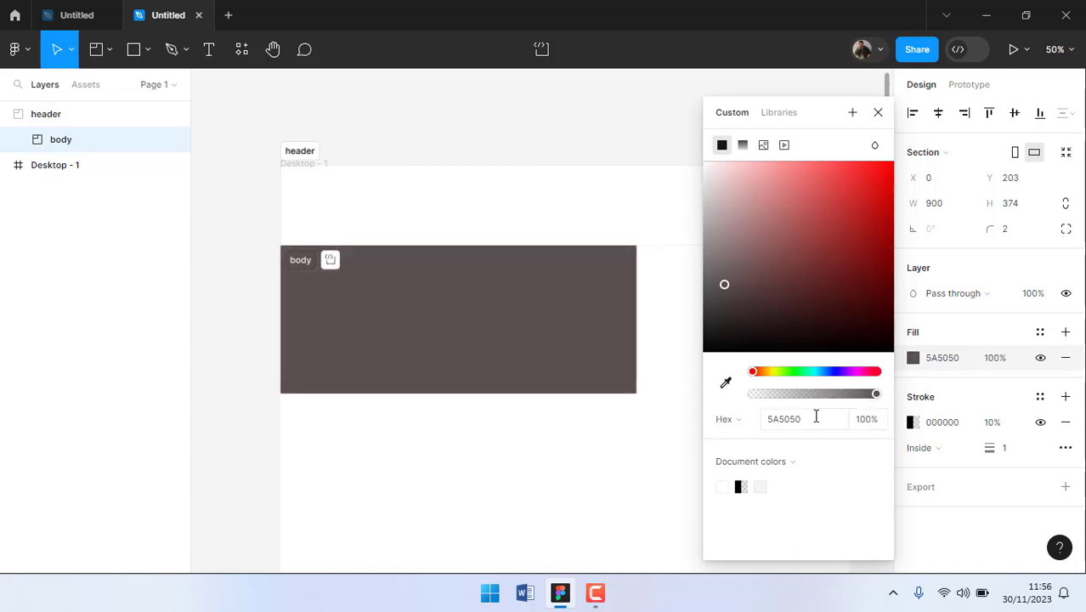
- Change the body section's fill to a linear gradient from 5A5050 to yellow FFF500, both stops at 100% opacity
left_click(743, 146)
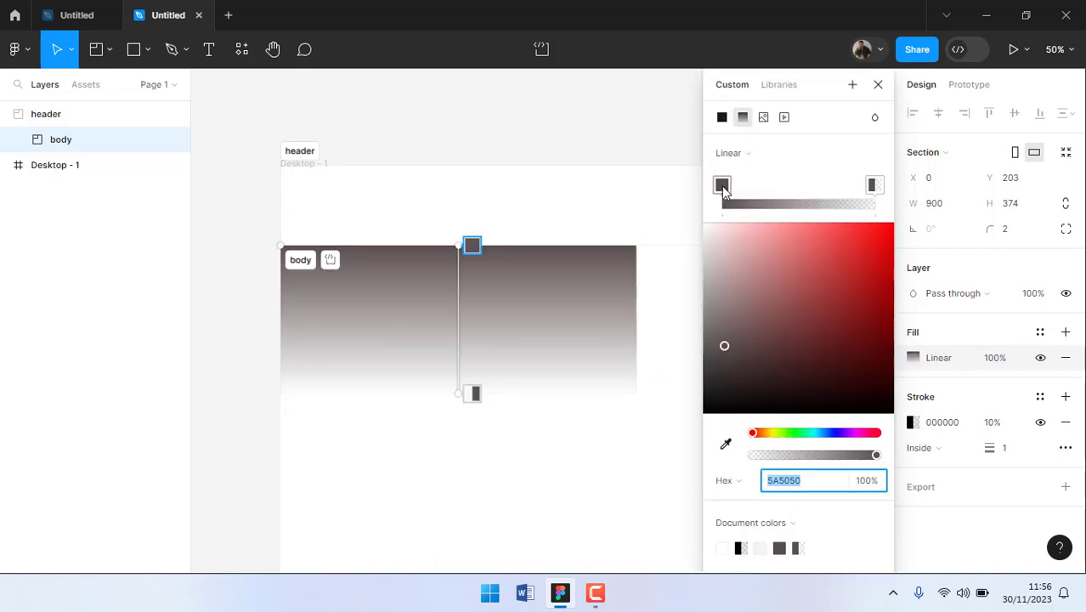
left_click(874, 185)
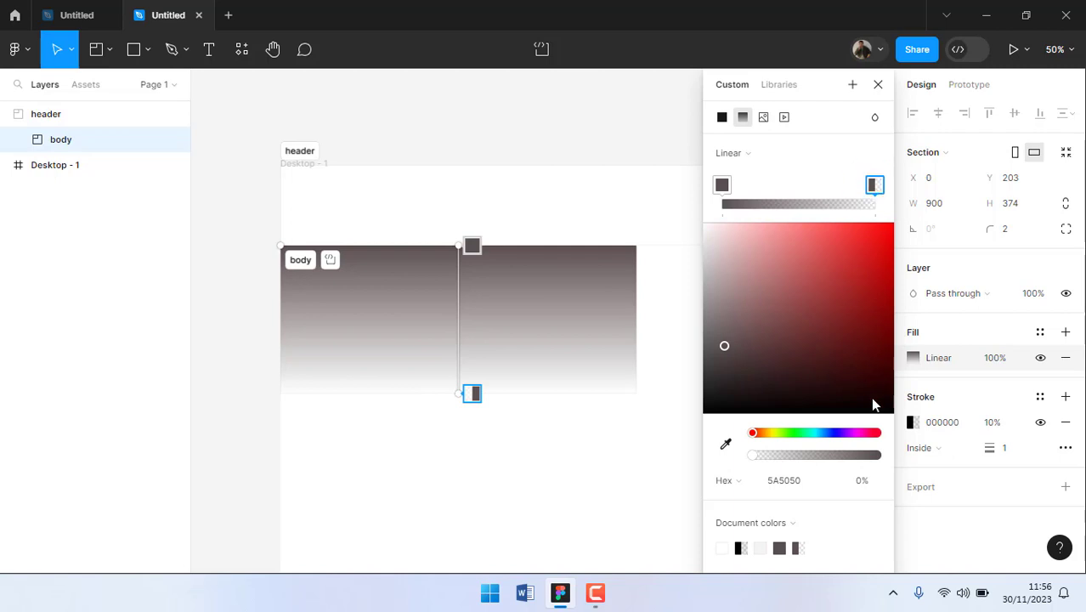
left_click_drag(750, 456, 902, 460)
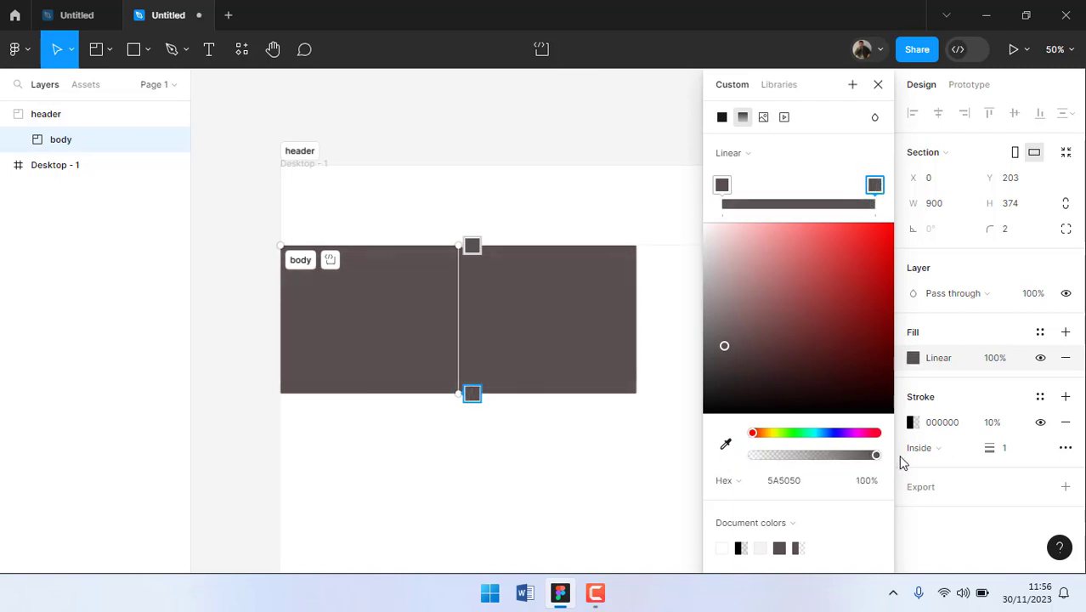
left_click(875, 184)
left_click(725, 339)
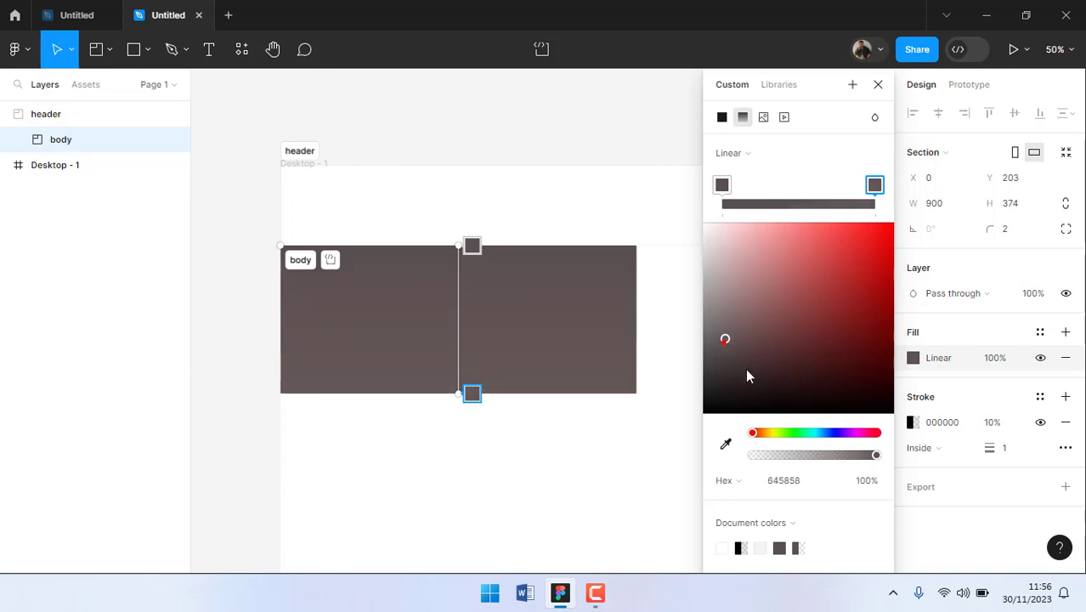
left_click(772, 432)
left_click_drag(807, 363, 903, 232)
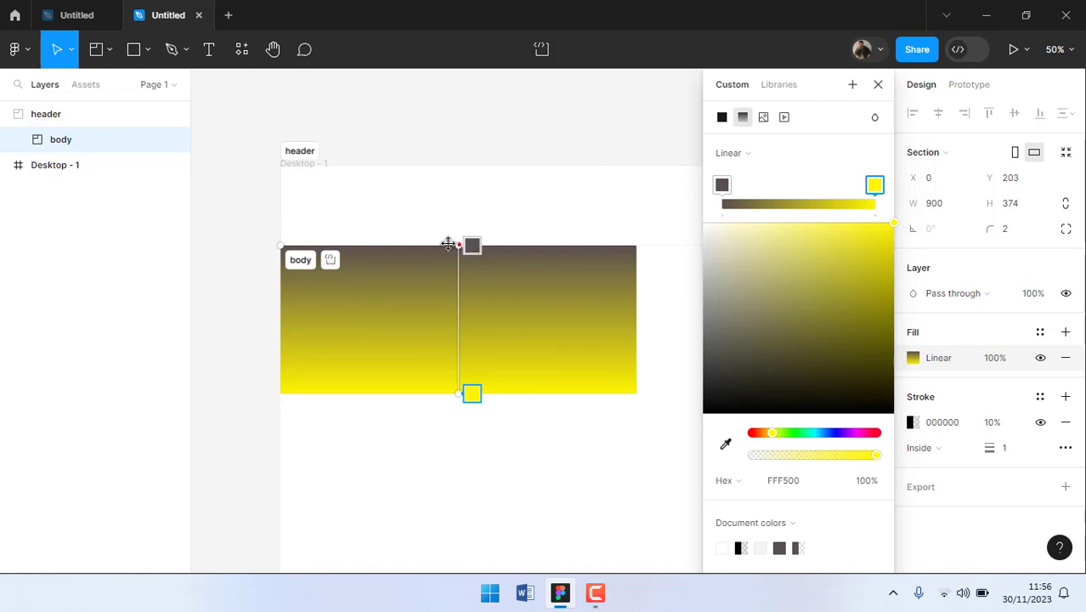
- Angle the gradient to run from the middle of the body section's upper edge to its lower-right corner
left_click_drag(449, 243, 278, 242)
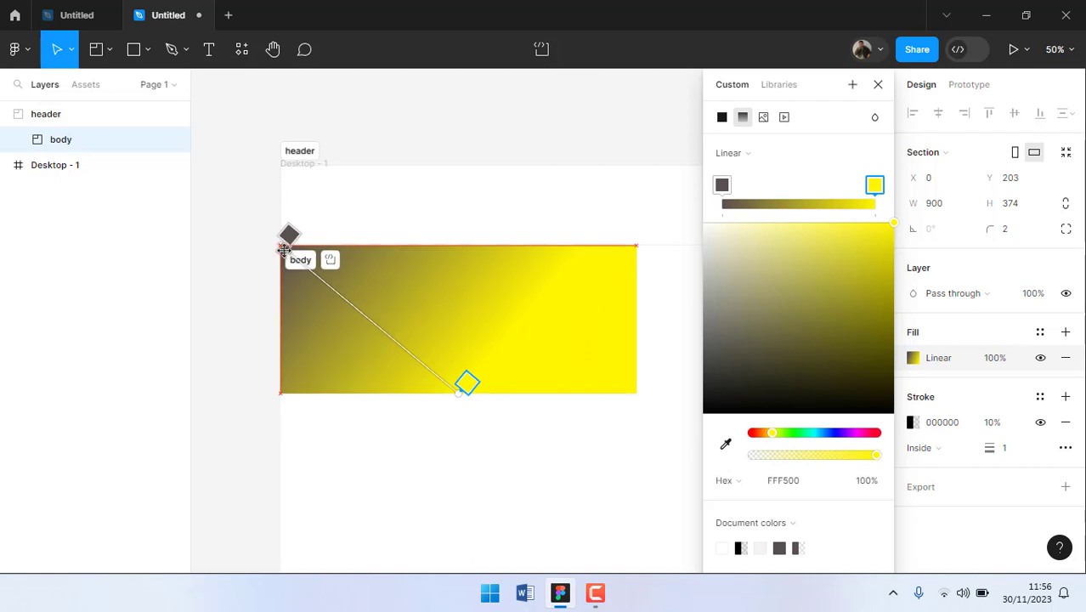
left_click_drag(467, 393, 634, 390)
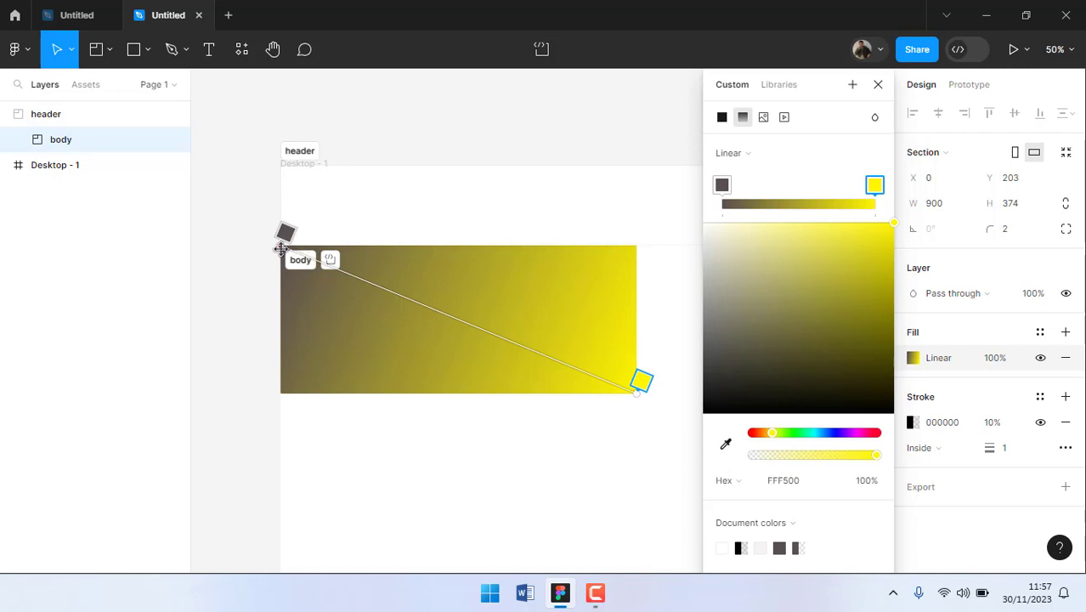
left_click_drag(280, 247, 458, 238)
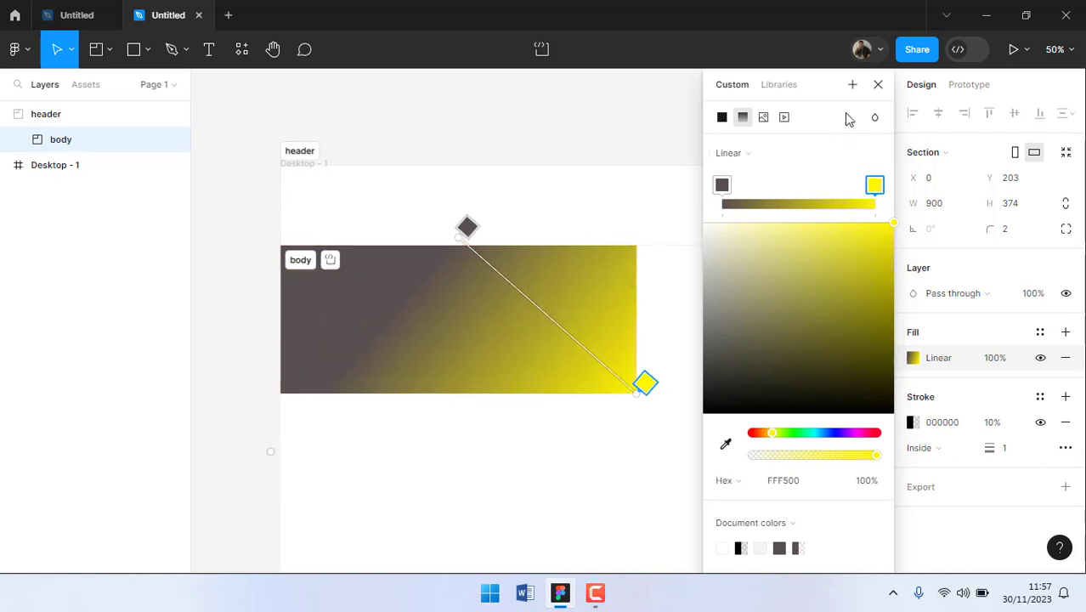
left_click(878, 87)
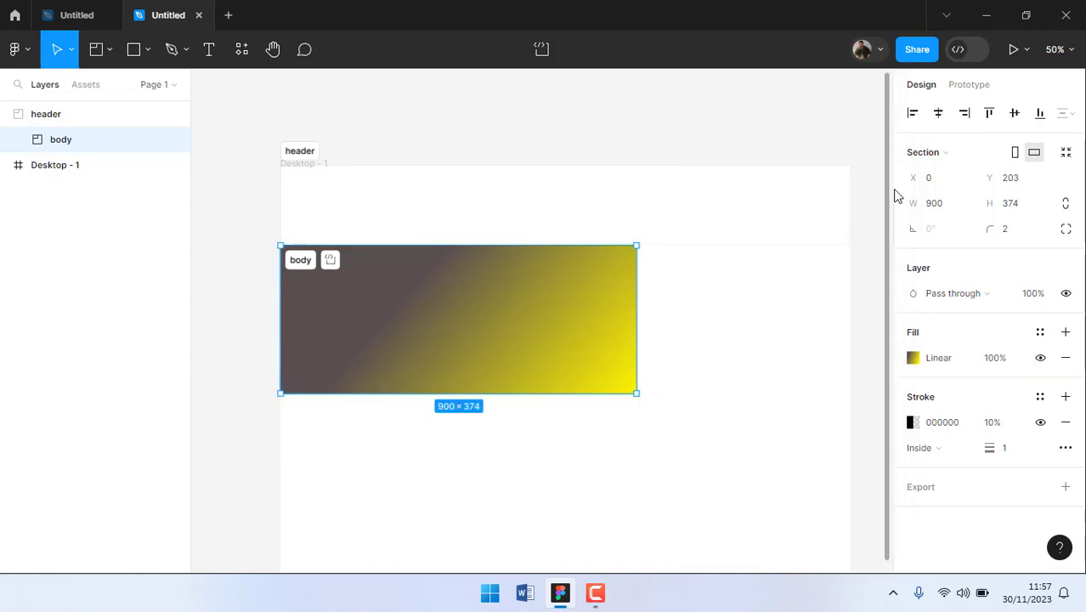
- Set the body section's stroke to red FF0000 at 100% opacity
left_click(913, 424)
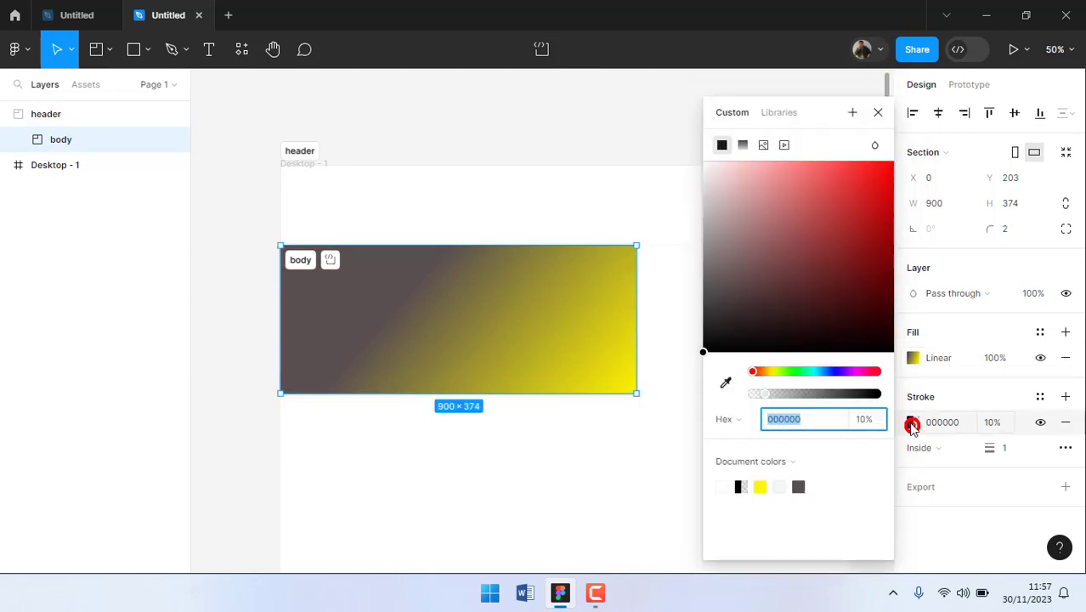
left_click_drag(825, 274, 902, 171)
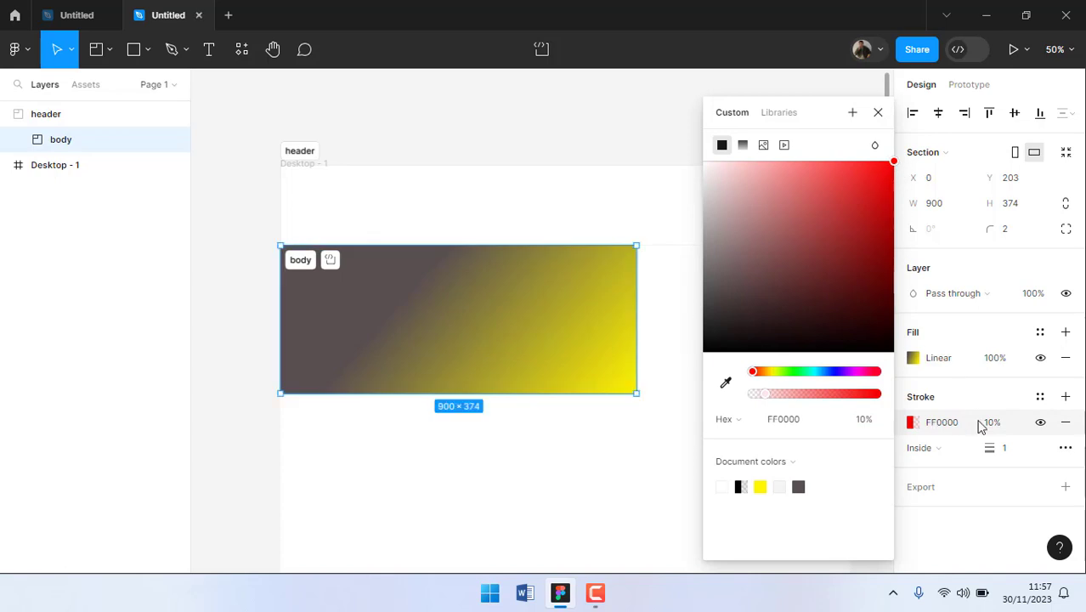
left_click(913, 428)
left_click(913, 428)
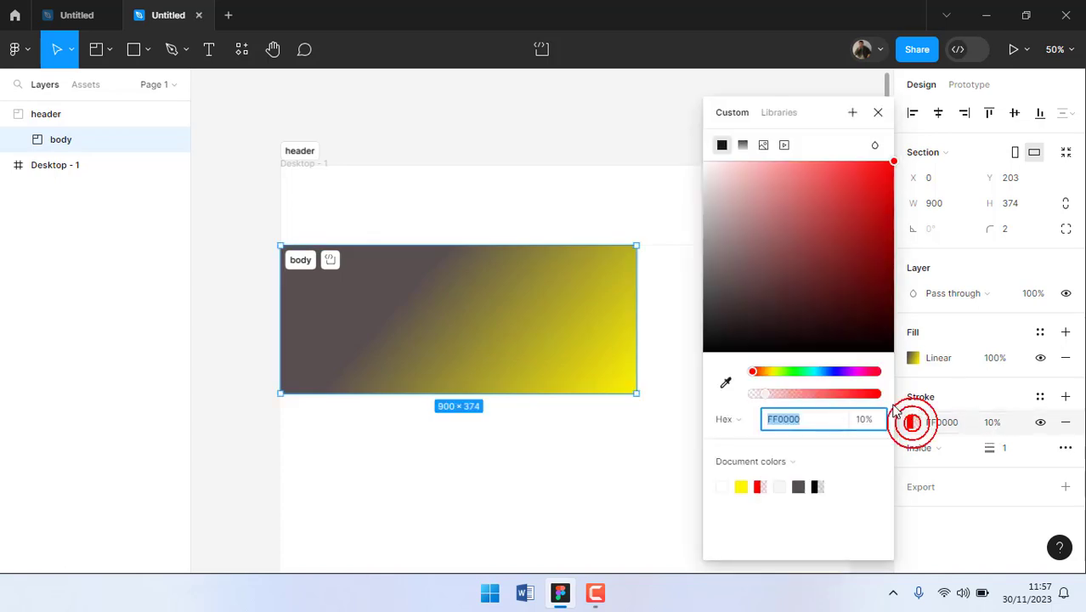
left_click_drag(768, 394, 901, 393)
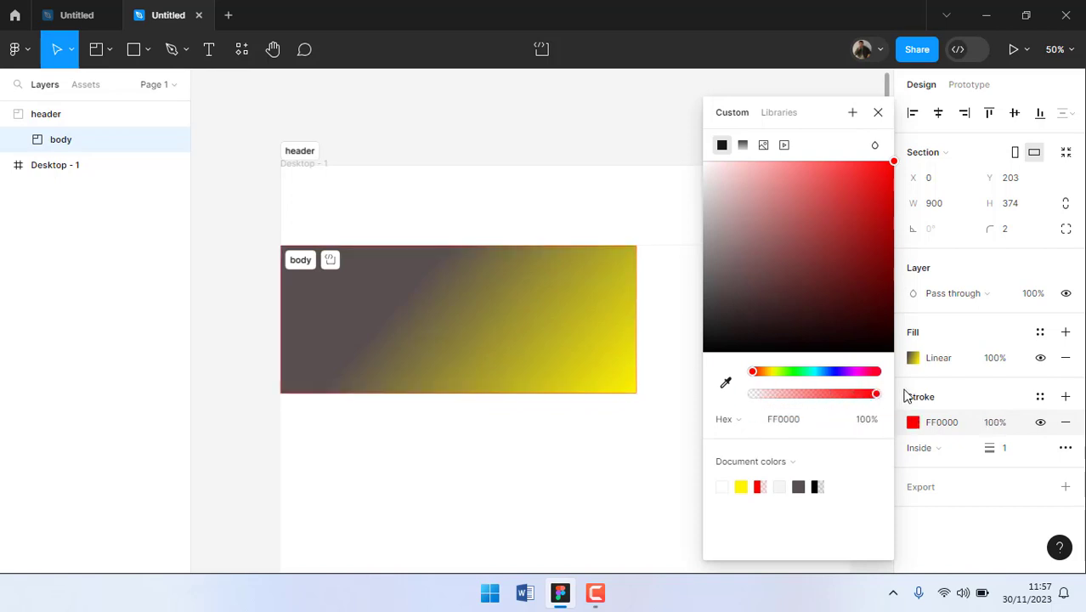
left_click(876, 422)
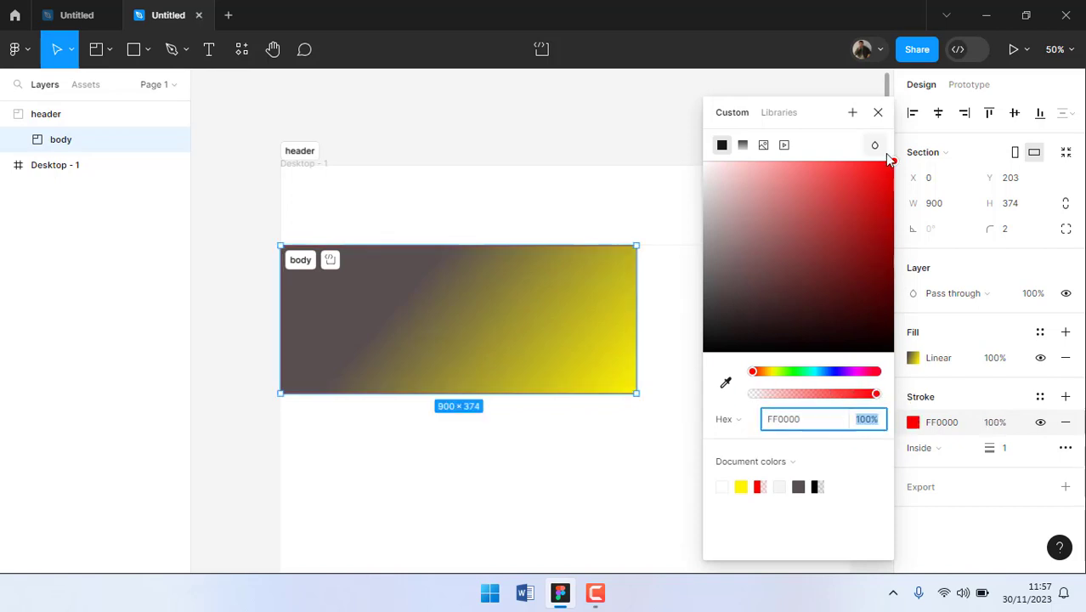
left_click(879, 111)
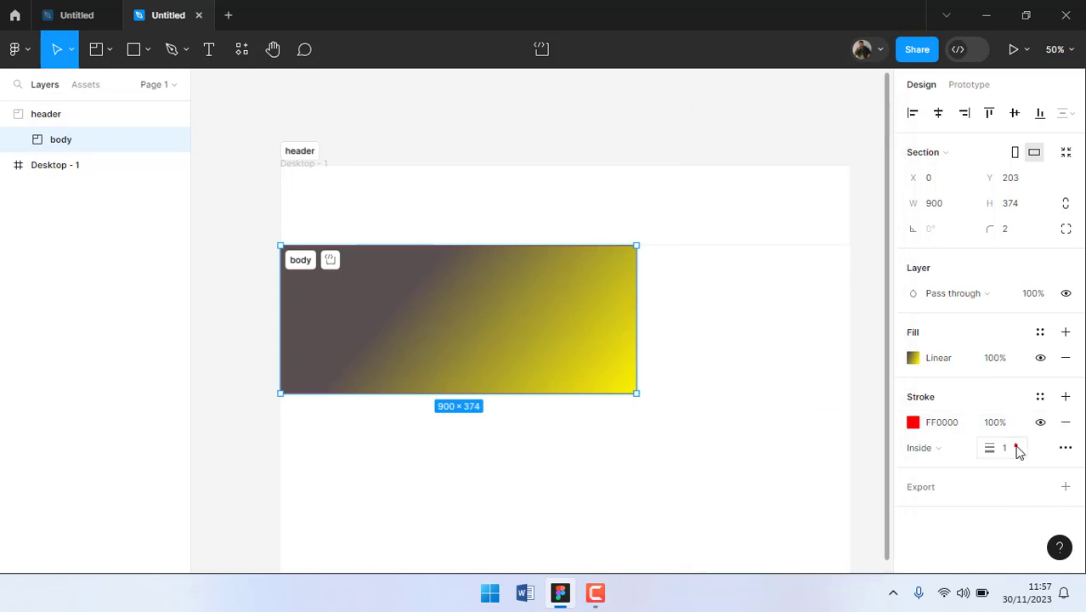
- Set the body section's stroke weight to 5 and select the desktop frame to view the border
left_click(1019, 451)
type("5")
key("Return")
left_click(686, 447)
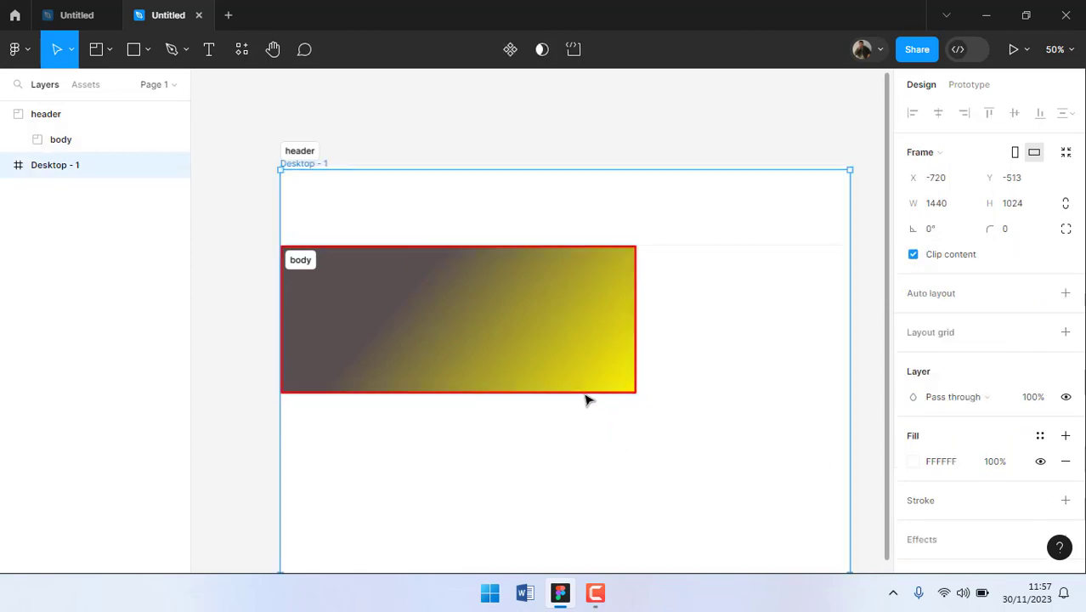
- Undo all stroke and fill changes on the body section back to the plain white fill
key("ctrl+z")
key("ctrl+z")
key("ctrl+z")
key("ctrl+z")
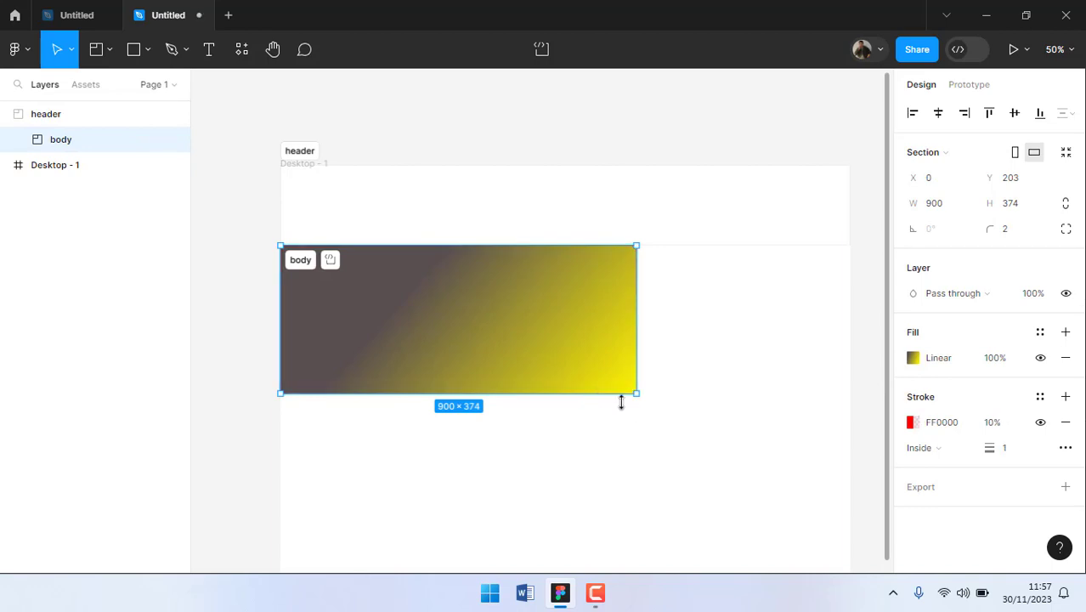
key("ctrl+z")
key("ctrl+z")
key("ctrl+z")
key("ctrl+z")
key("ctrl+z")
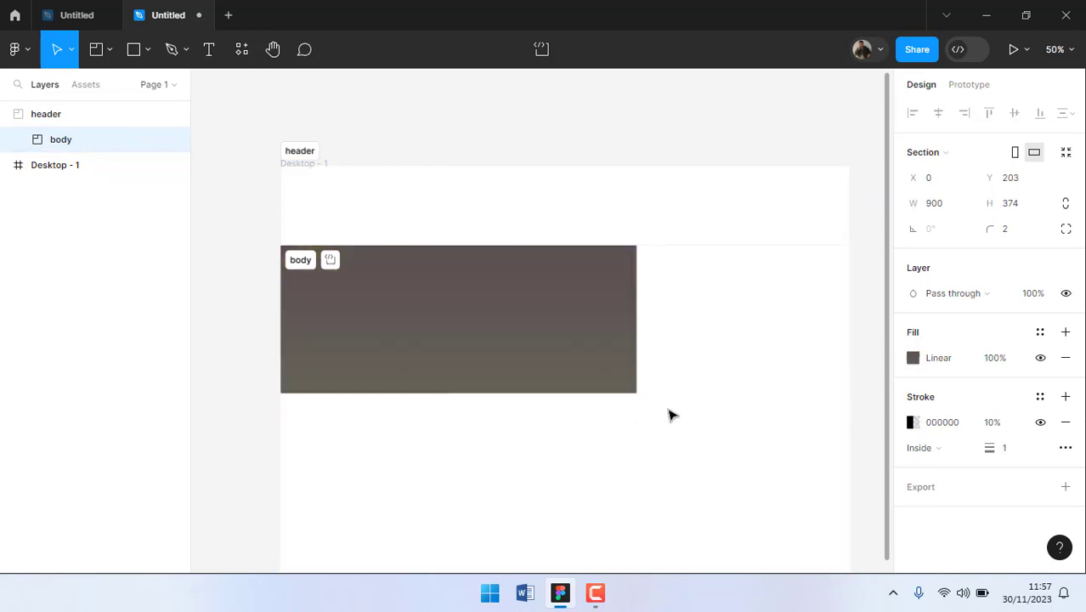
key("ctrl+z")
key("ctrl+z")
key("ctrl+z")
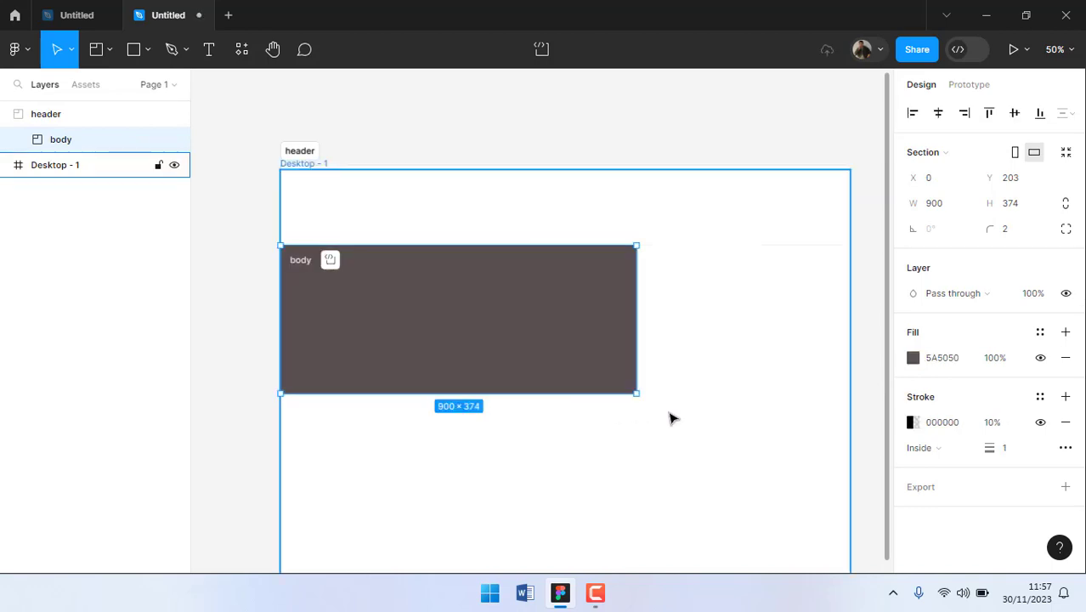
key("ctrl+z")
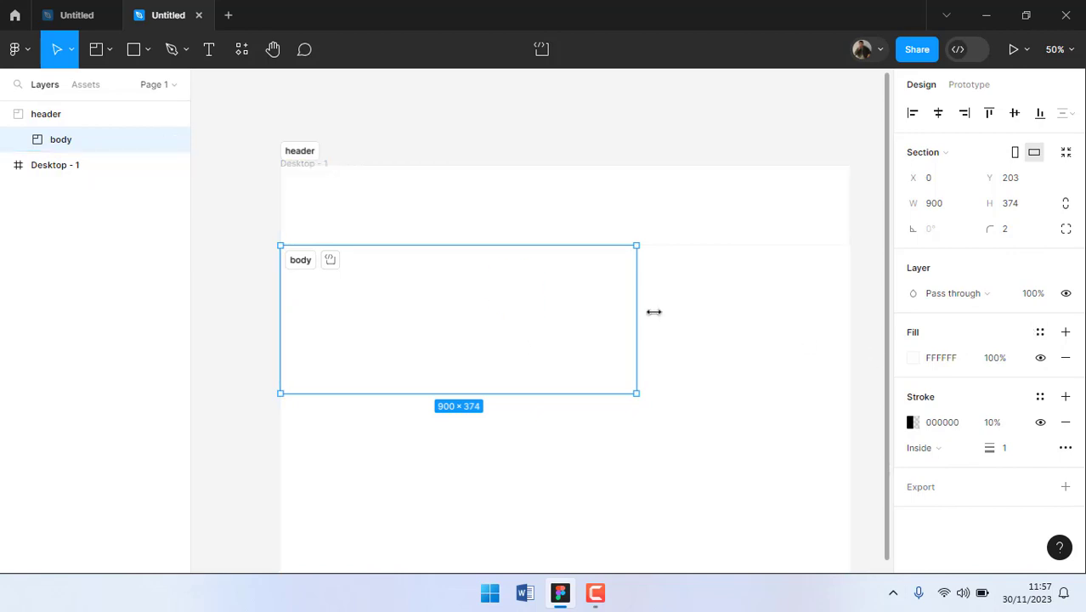
- Widen the body section to about 1103 and draw a slice about 215 × 216 near its left edge
left_click_drag(637, 331, 717, 323)
left_click(73, 56)
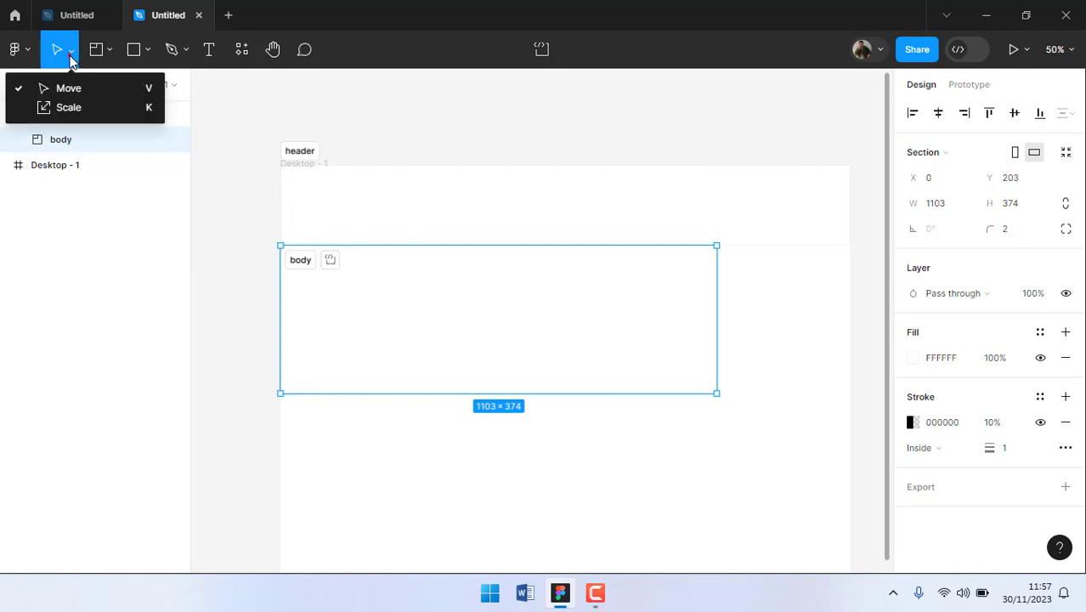
left_click(105, 53)
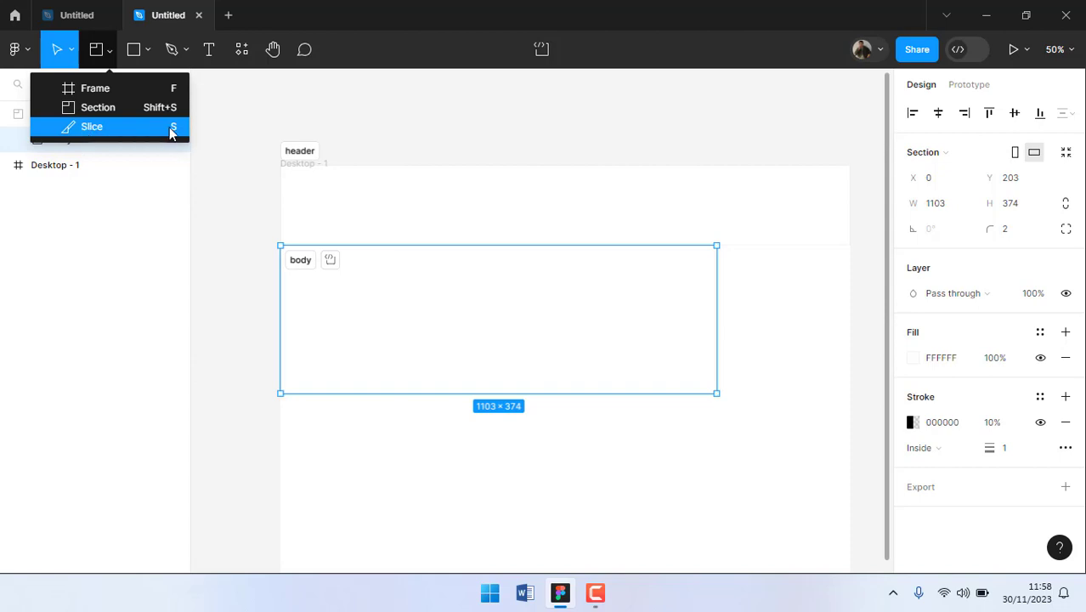
left_click(102, 127)
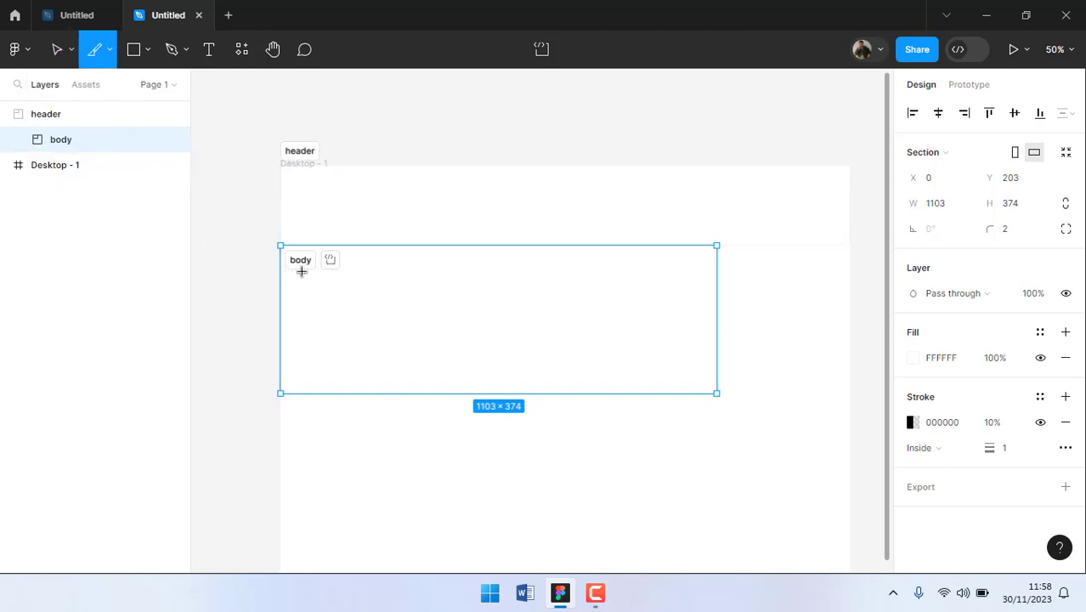
left_click_drag(299, 270, 382, 362)
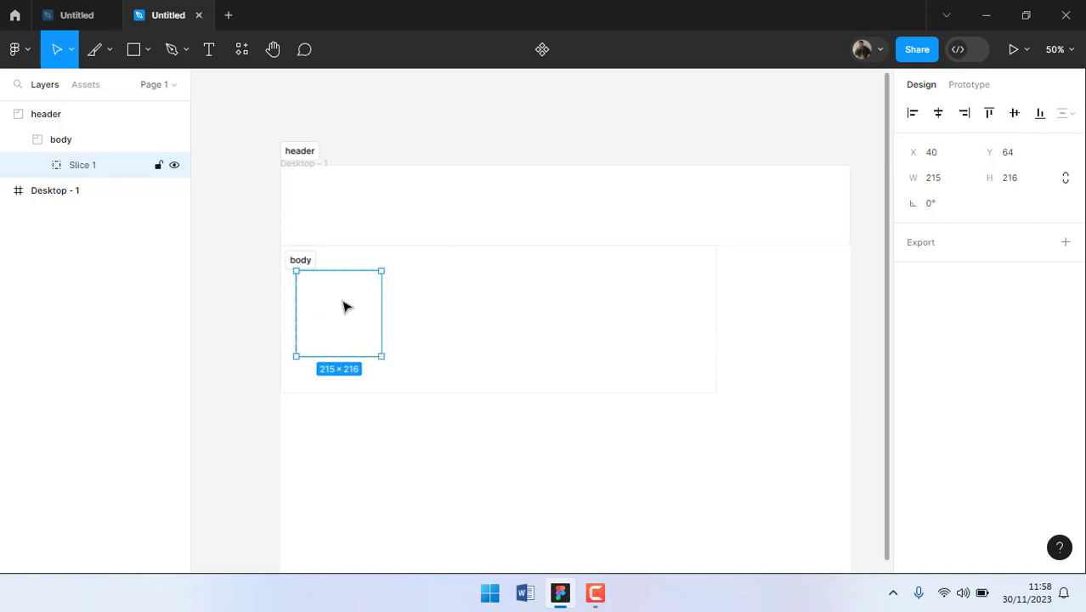
- Rename the new slice in the body section to pic 1
double_click(92, 166)
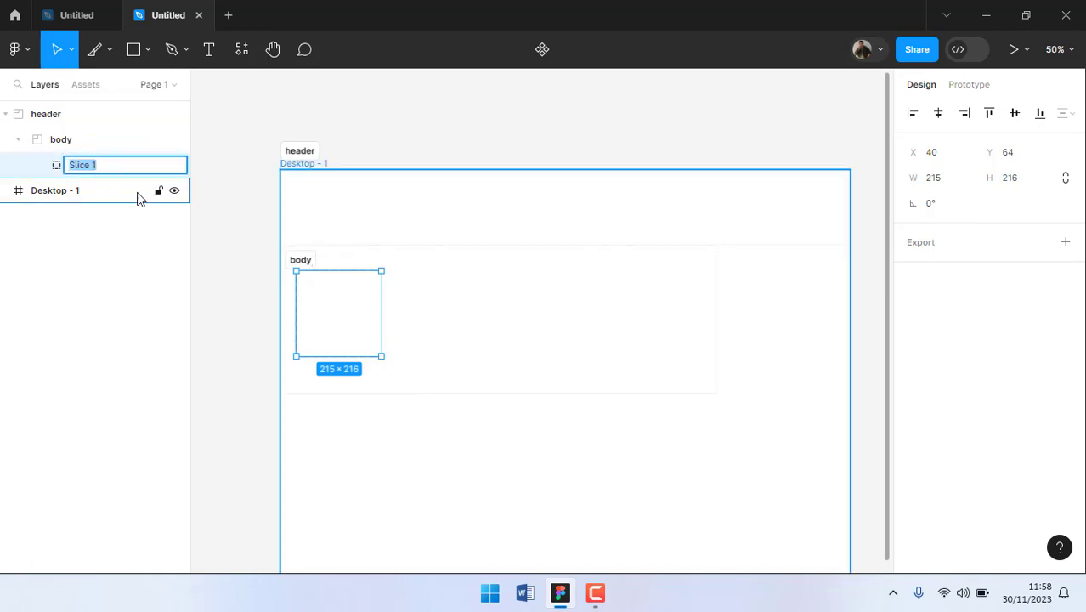
type("p")
key("Return")
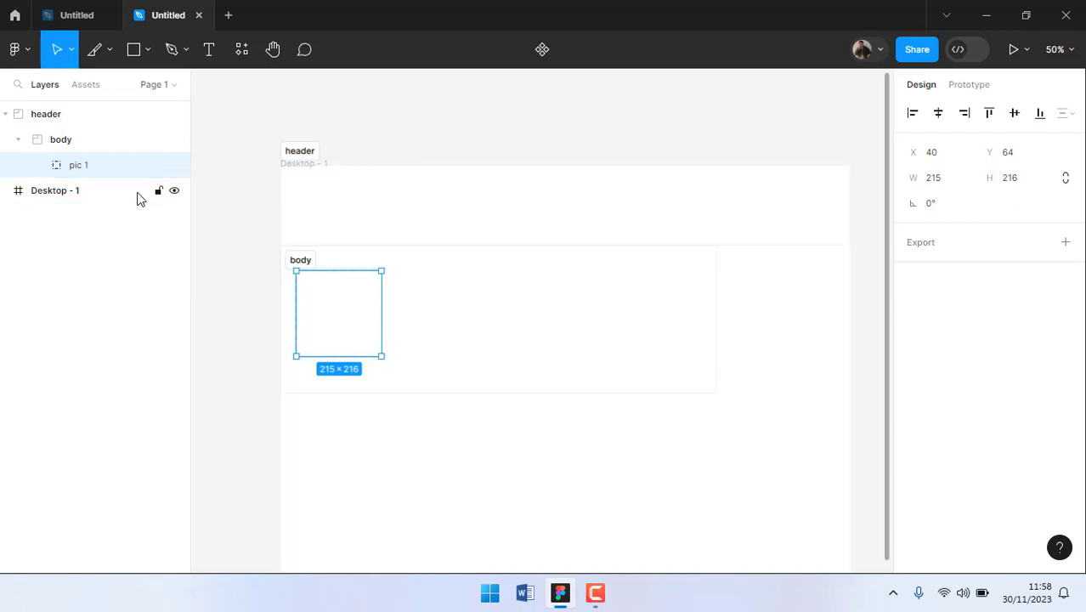
- Move the pic 1 slice to about X 153, Y 79 and duplicate it three times into an evenly spaced row of four
left_click_drag(332, 318, 378, 323)
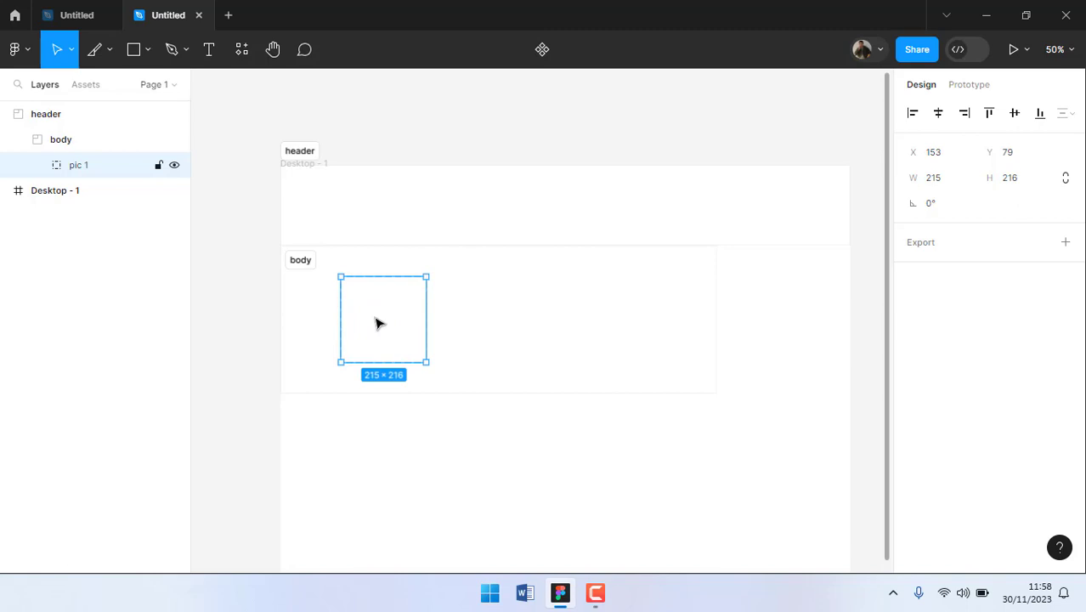
key("ctrl+d")
left_click_drag(403, 327, 505, 327)
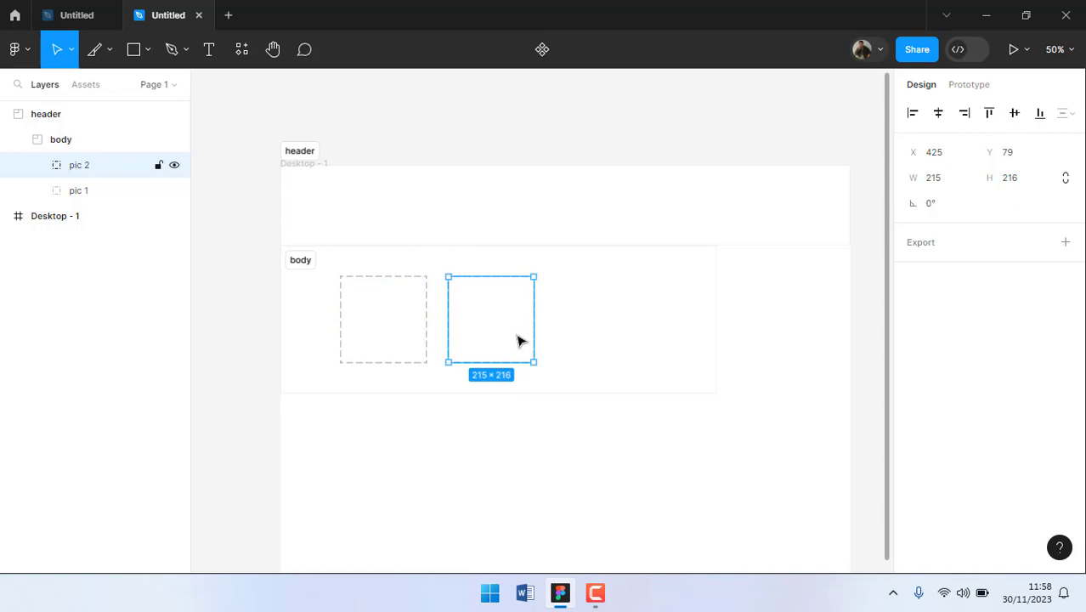
key("ctrl+d")
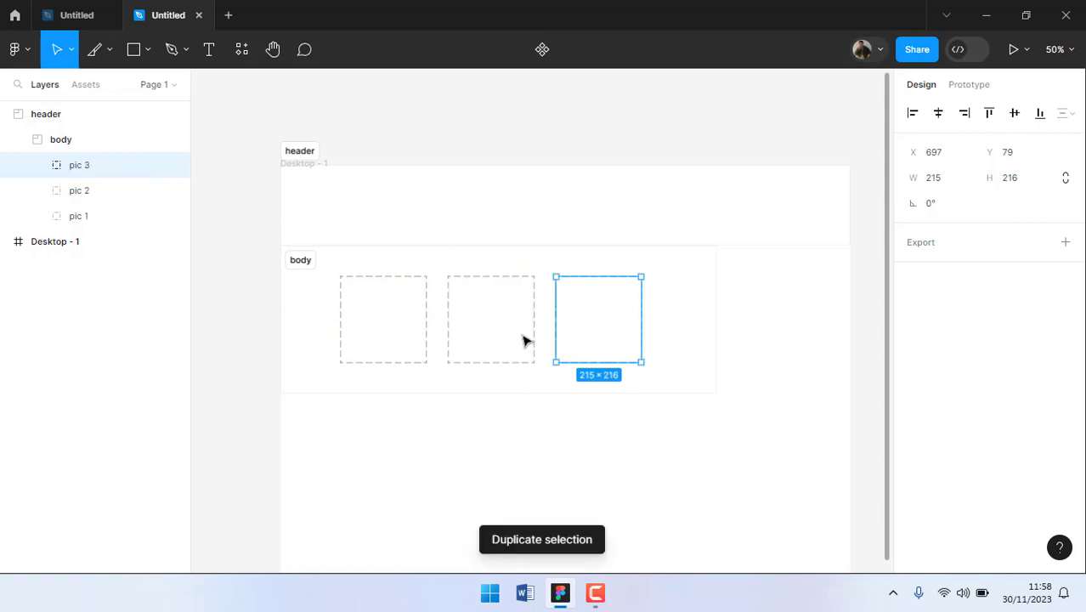
key("ctrl+d")
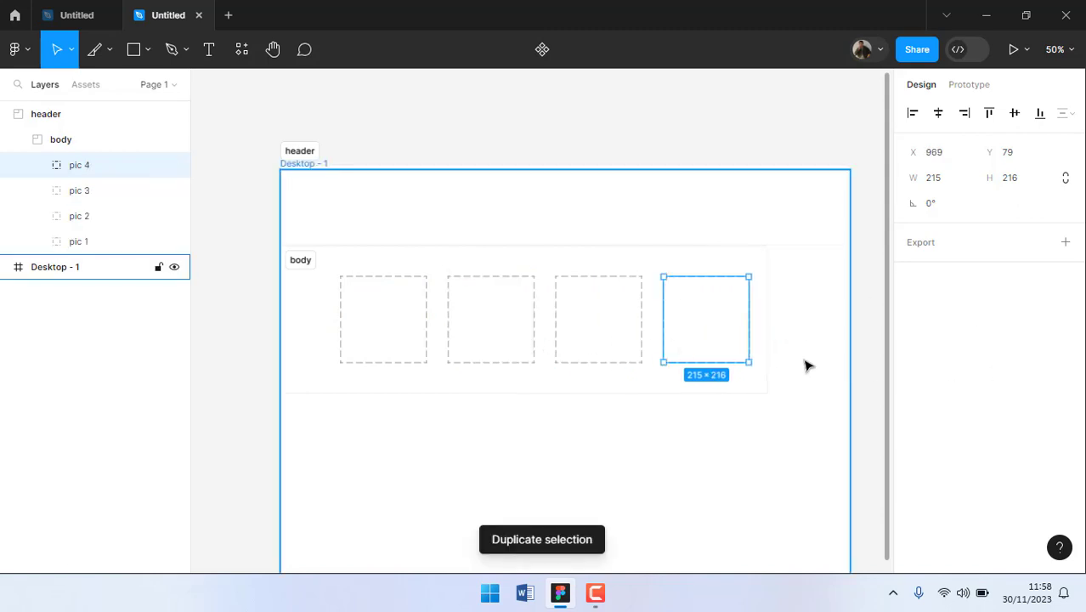
left_click(771, 335)
left_click(763, 325)
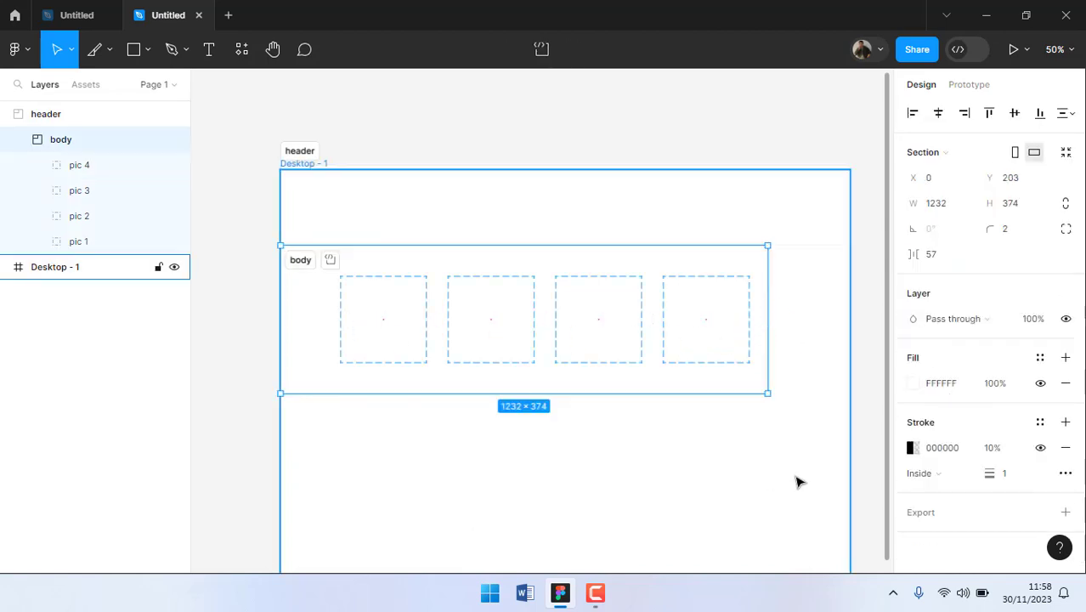
left_click(755, 435)
left_click_drag(766, 436, 737, 413)
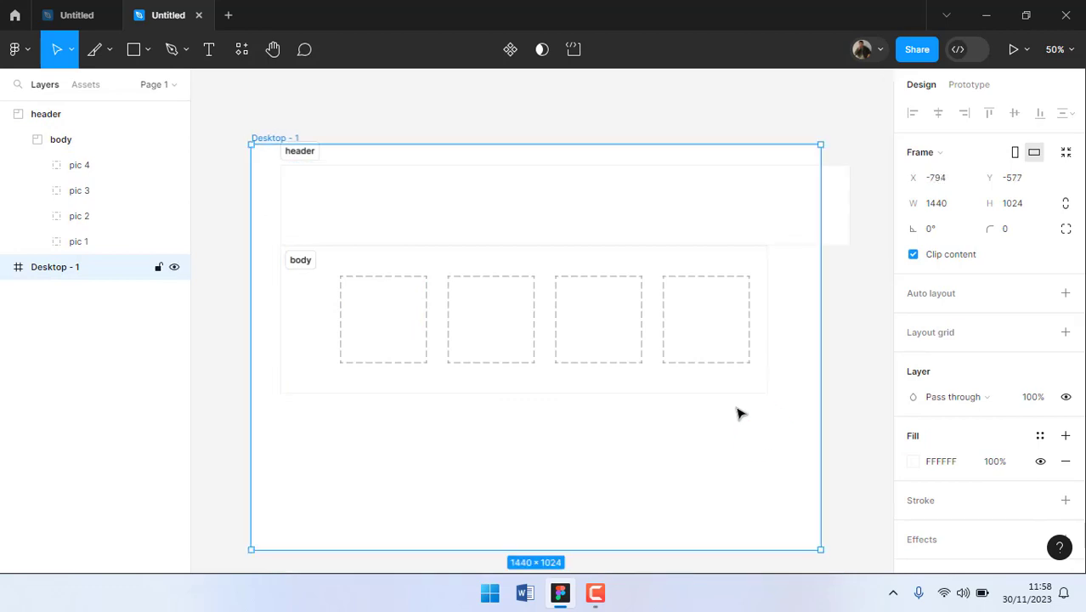
key("ctrl+z")
left_click_drag(864, 431, 281, 253)
left_click(401, 310)
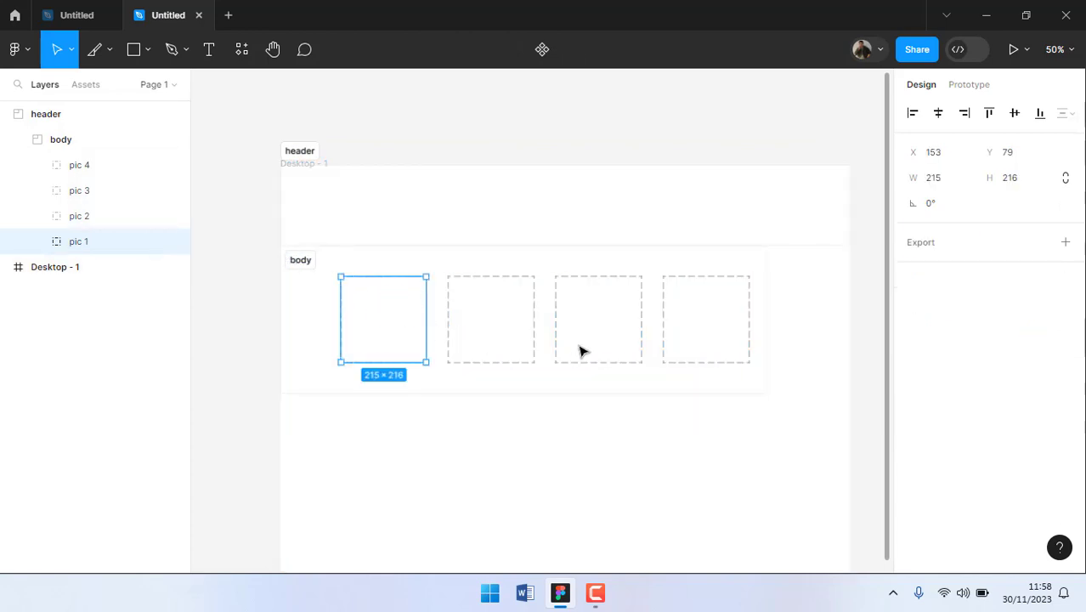
left_click(518, 329)
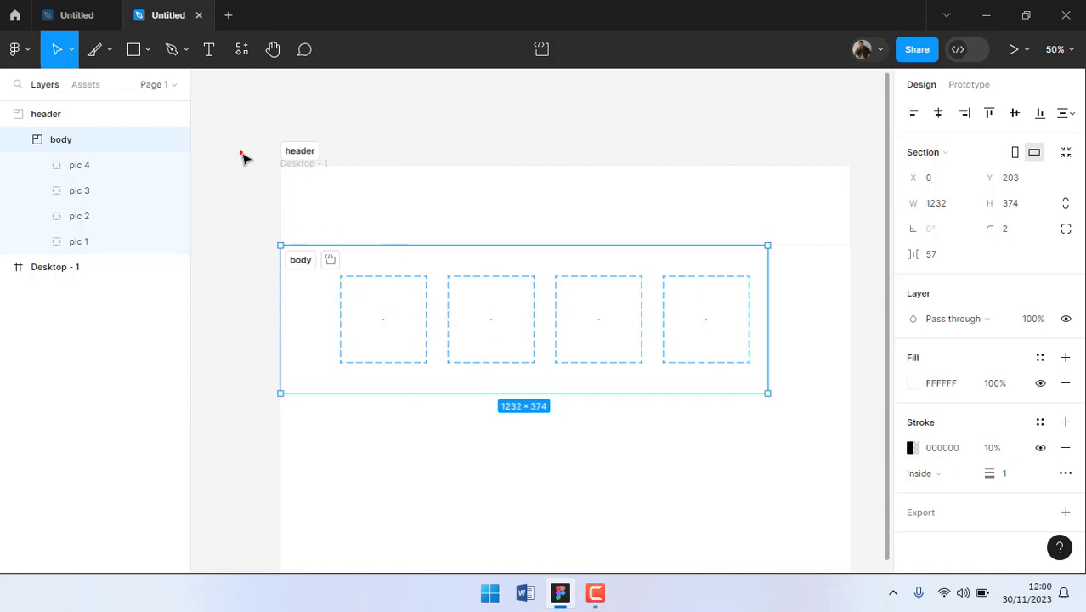
- Delete the desktop frame, the four slices and the body and header sections to empty the canvas
left_click_drag(241, 154, 818, 399)
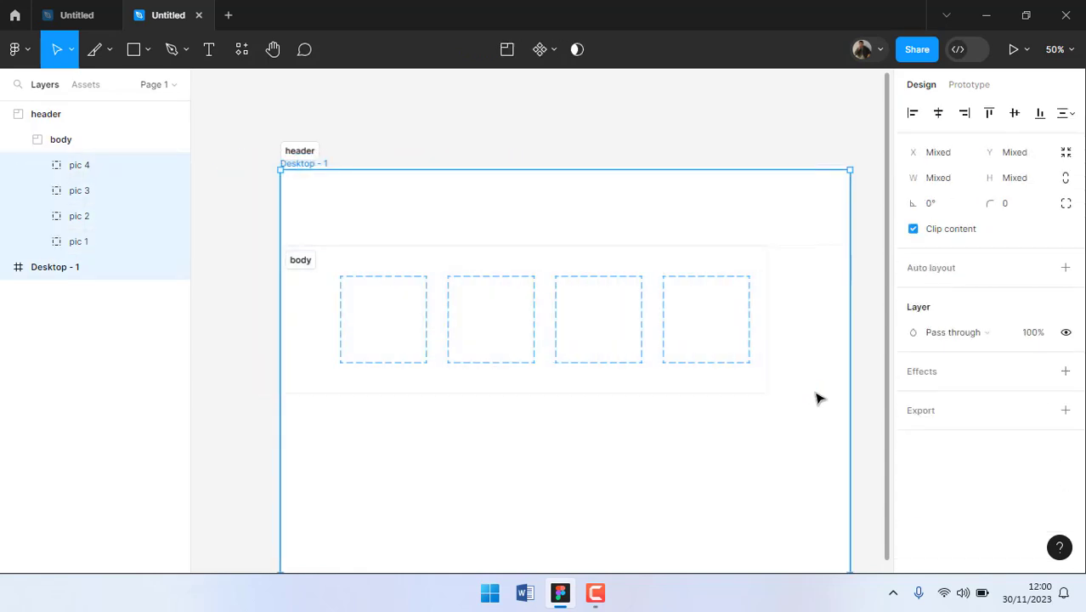
key("Delete")
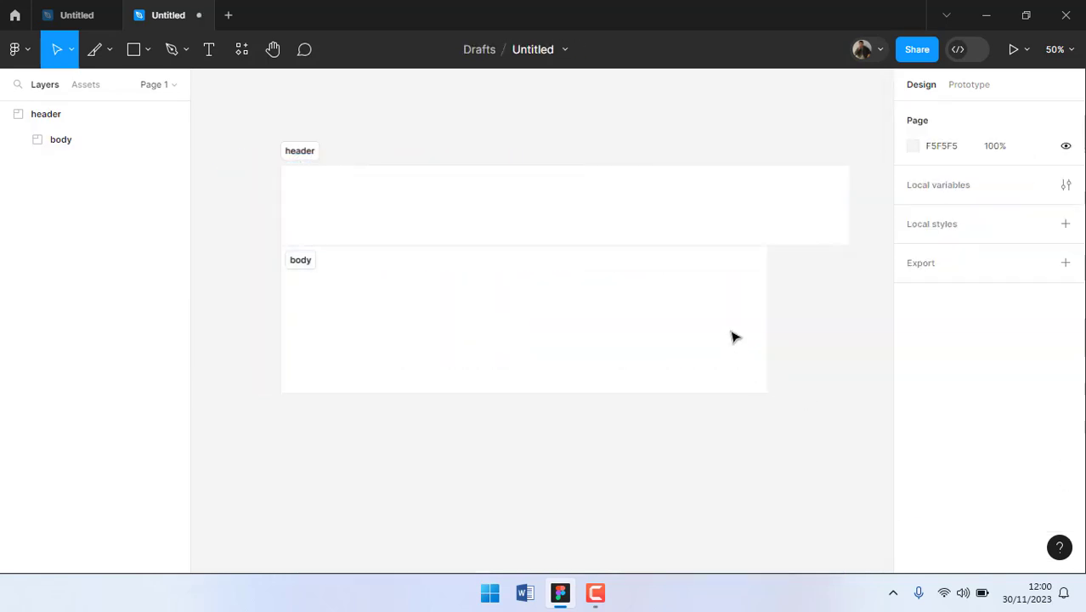
left_click(680, 323)
key("Delete")
left_click(667, 239)
key("Delete")
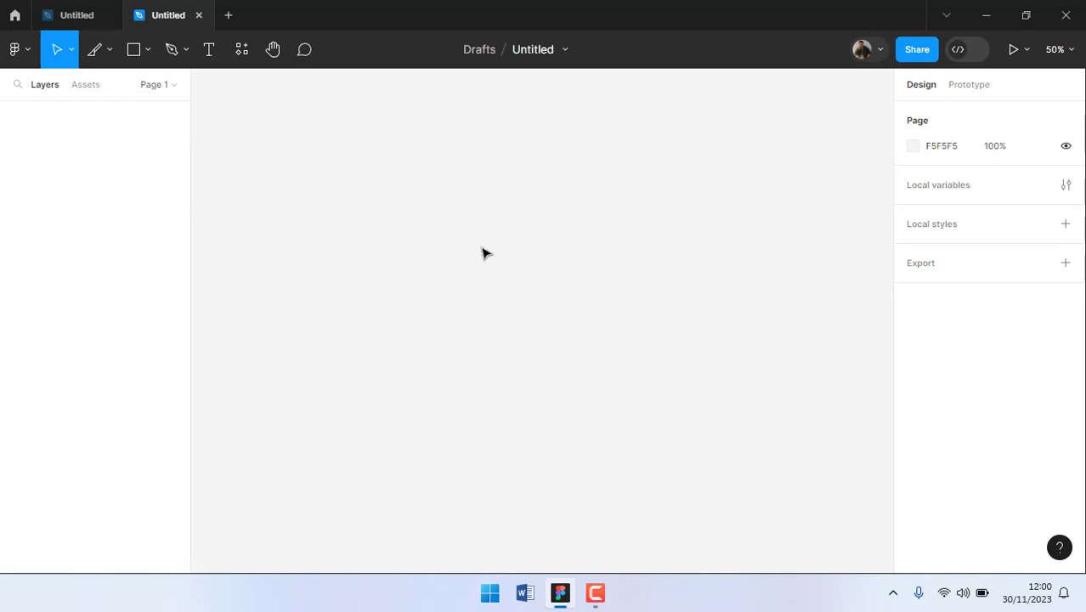
left_click(146, 53)
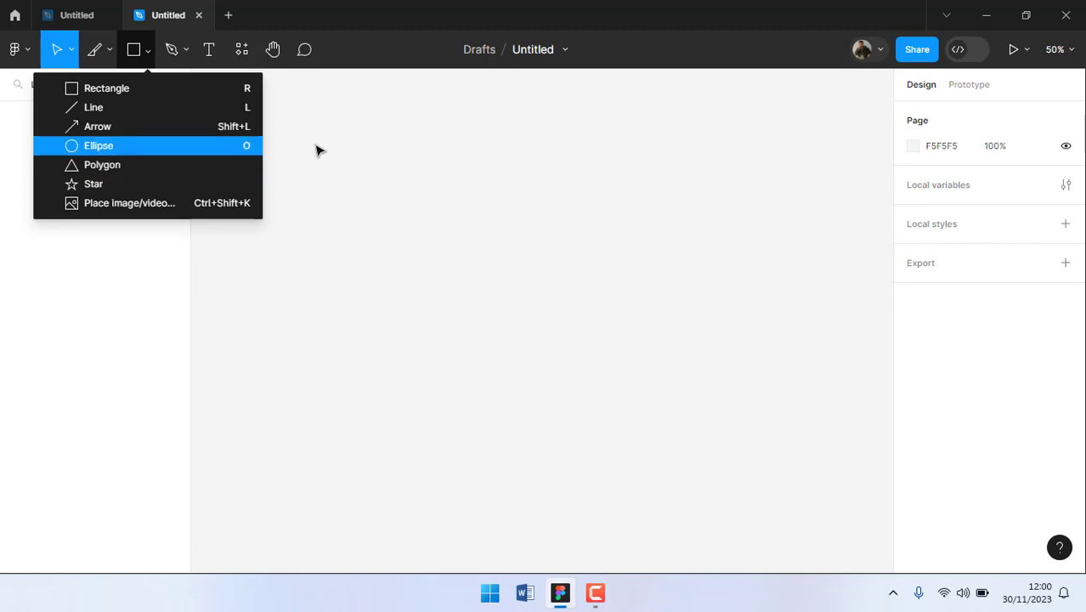
left_click(712, 264)
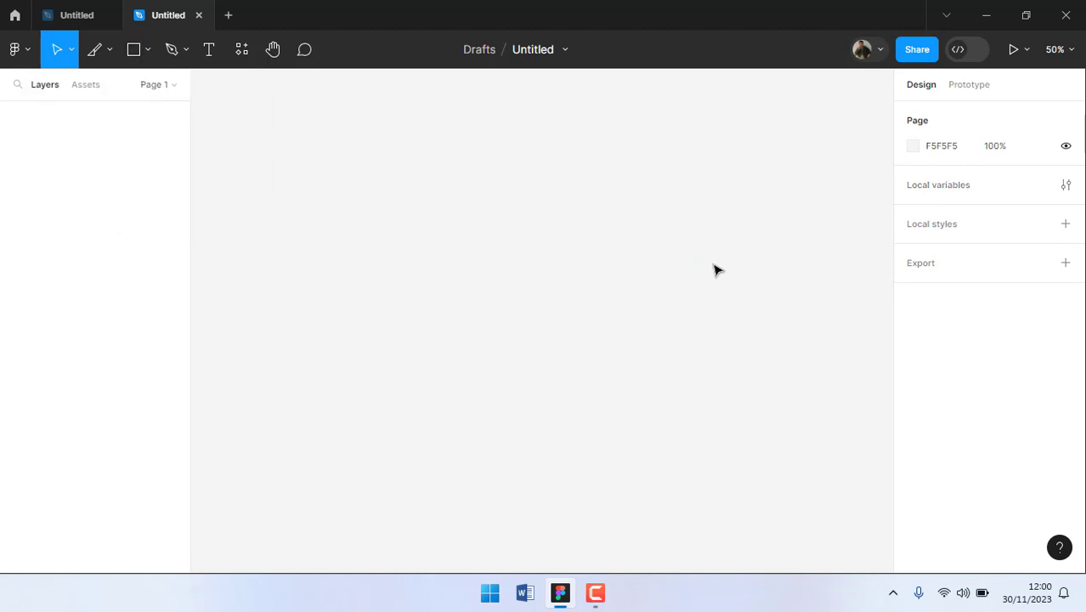
- Create a phone frame from the iPhone 14 & 15 Pro Max preset
key("f")
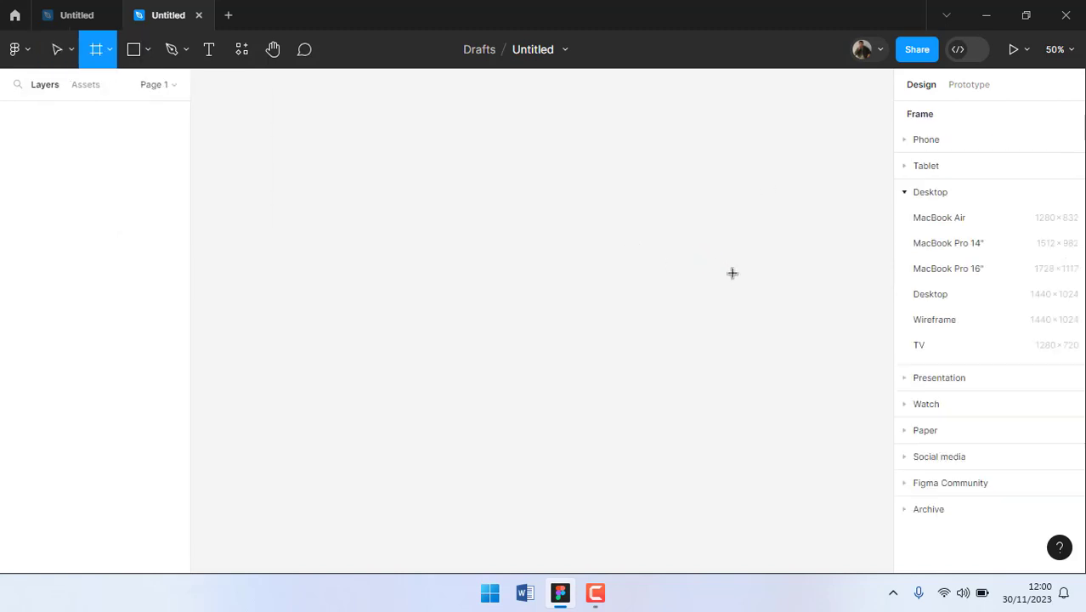
left_click(908, 141)
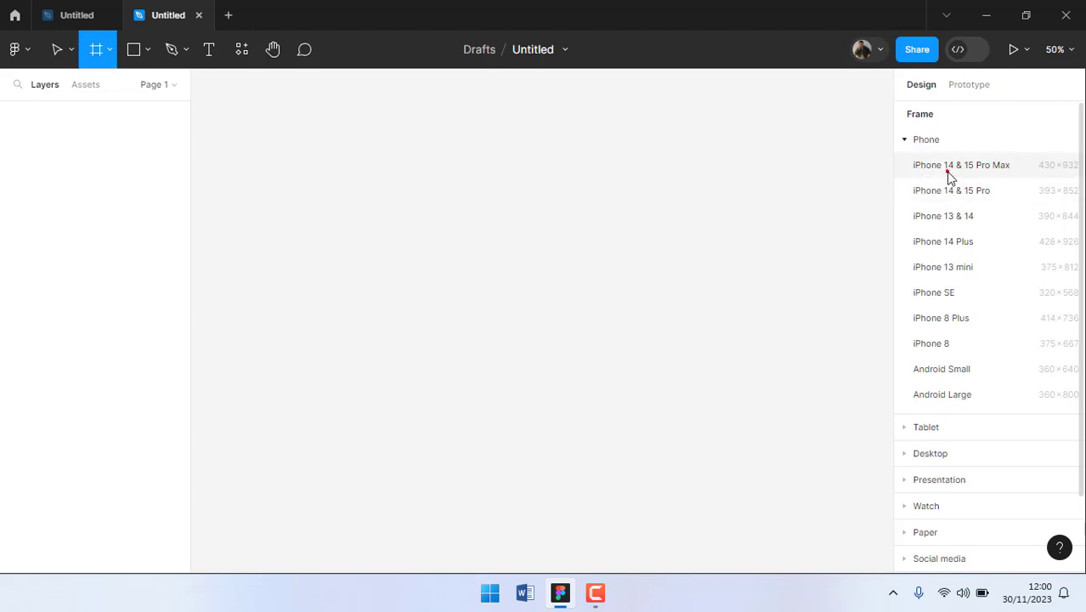
left_click(950, 169)
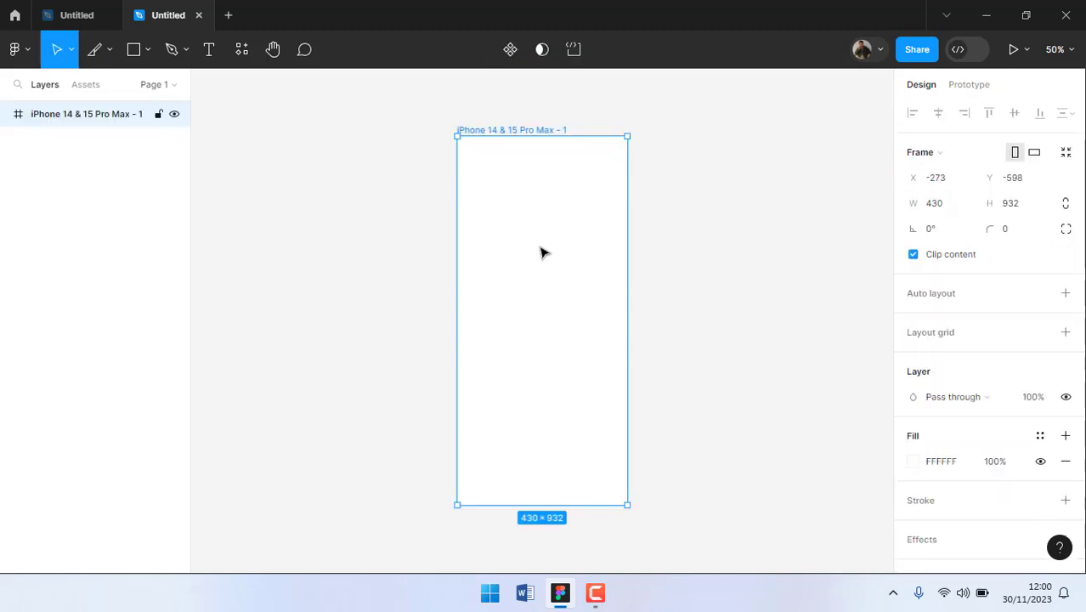
- Examine the phone frame at different zoom levels, including a close-up of its pixel grid, and return to the whole frame
scroll(543, 252, "up", 3)
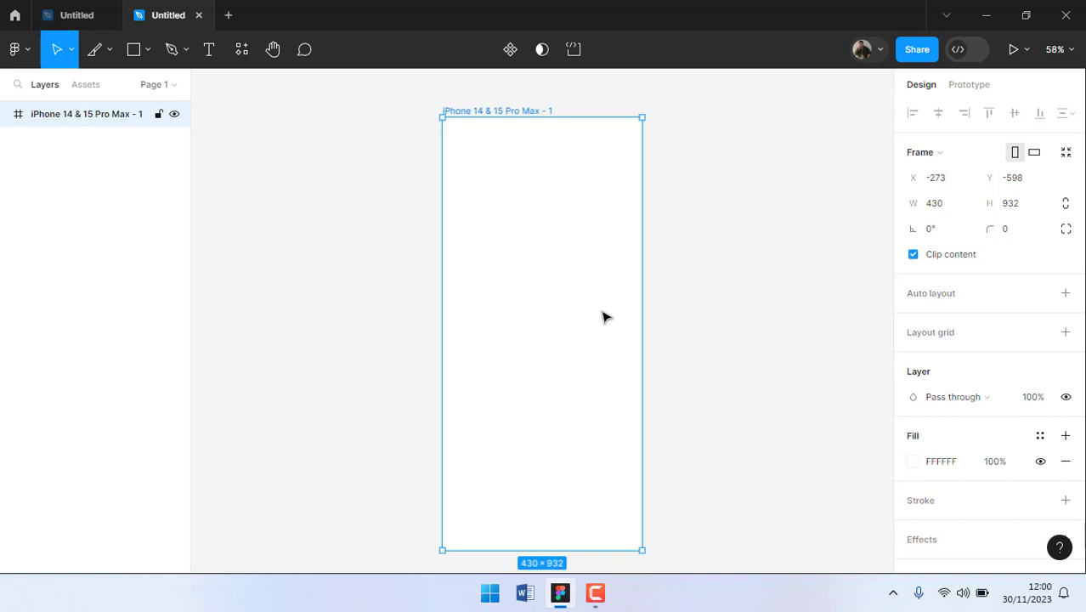
scroll(602, 313, "up", 1)
scroll(602, 313, "down", 1)
scroll(603, 313, "up", 1)
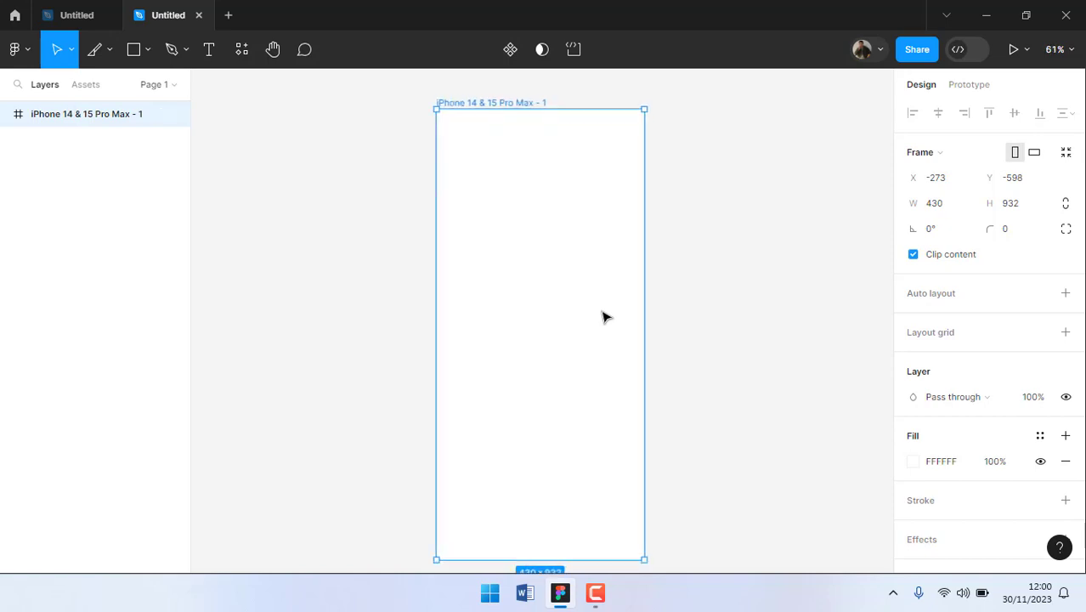
scroll(602, 312, "down", 1)
scroll(603, 317, "up", 1)
scroll(603, 313, "down", 1)
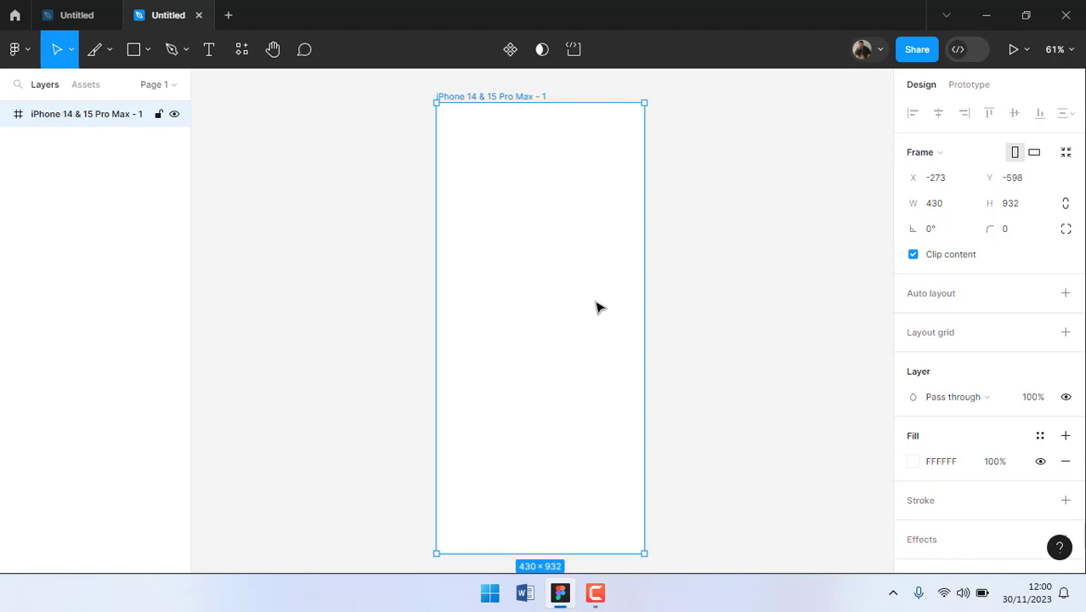
key("z")
key("z")
mouse_move(525, 243)
left_mouse_down()
mouse_move(538, 270)
mouse_move(529, 246)
left_mouse_up()
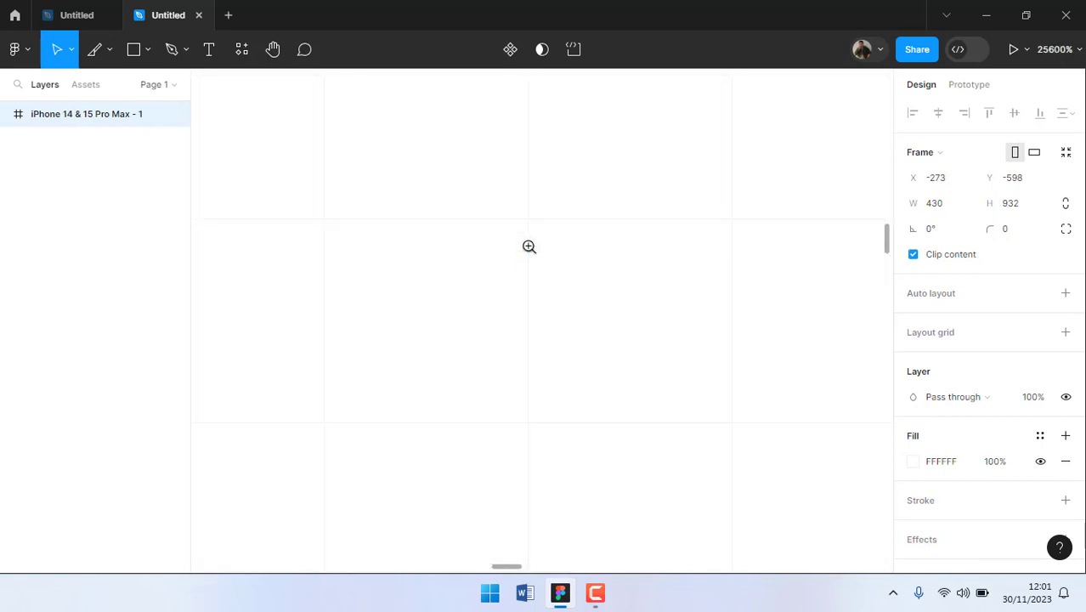
key("shift+1")
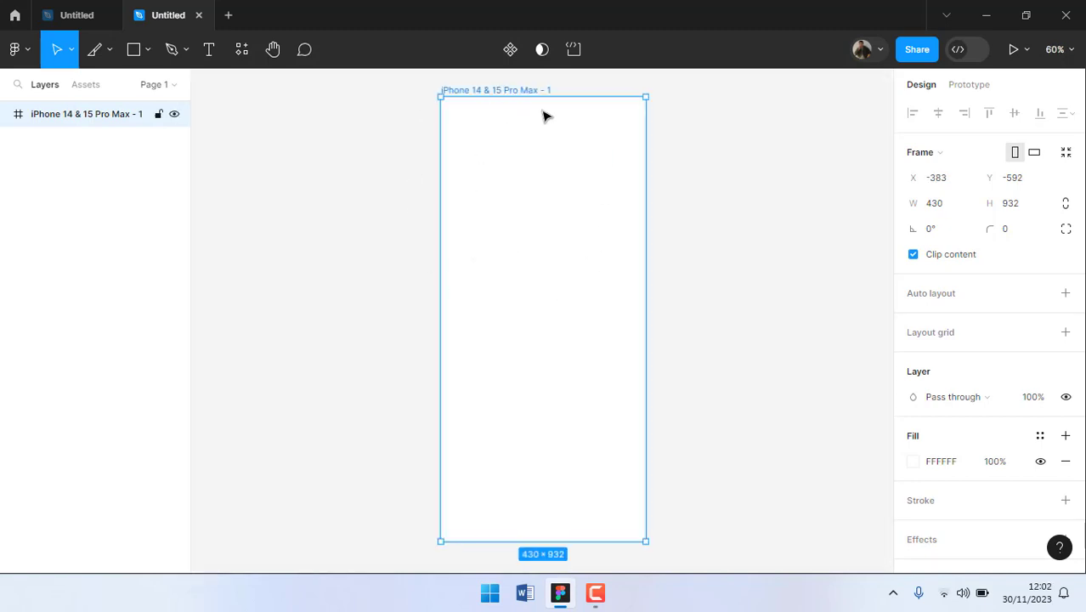
scroll(520, 218, "up", 1)
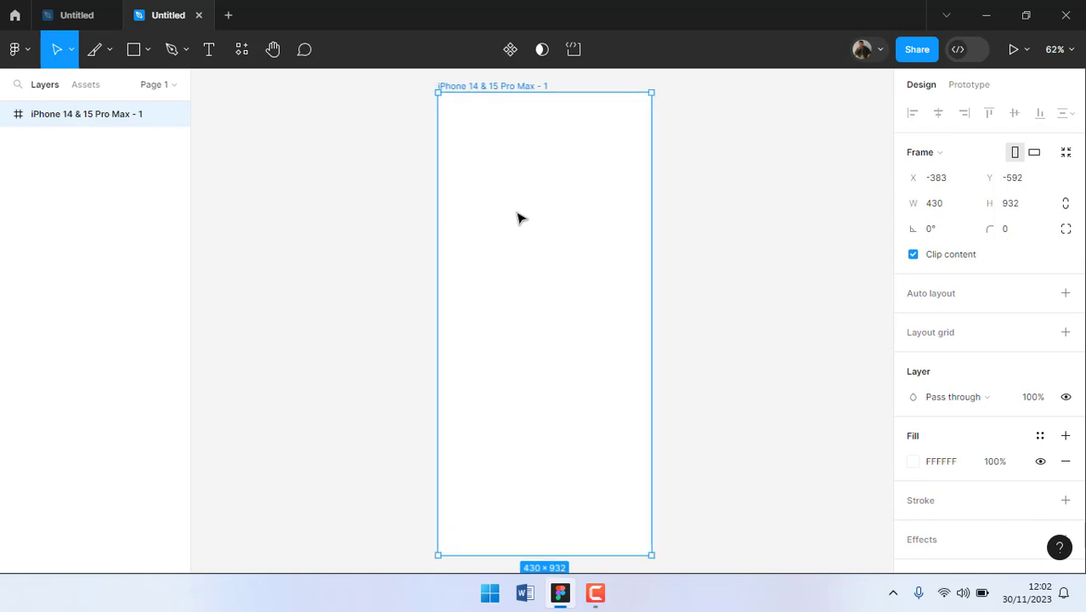
- Draw a rectangle about 177 × 126 near the upper-left corner of the phone frame
left_click(148, 52)
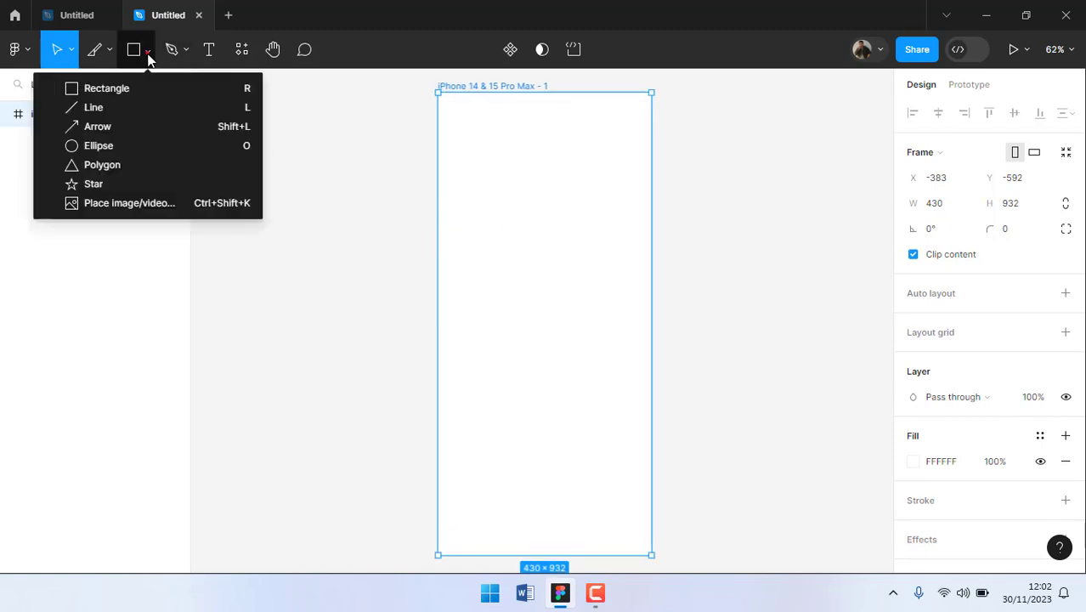
left_click(135, 91)
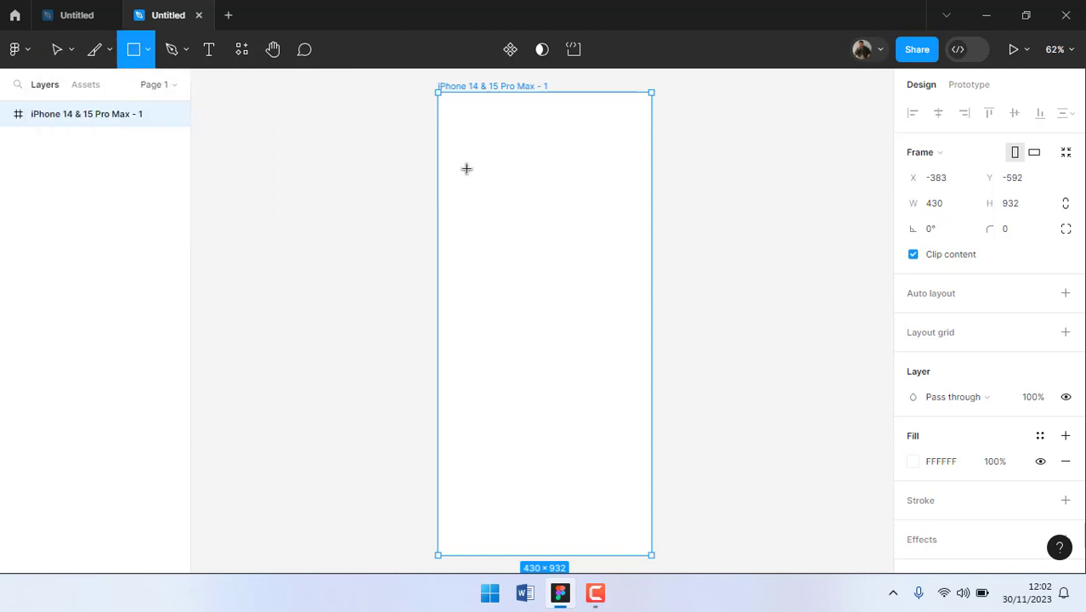
left_click_drag(456, 135, 546, 199)
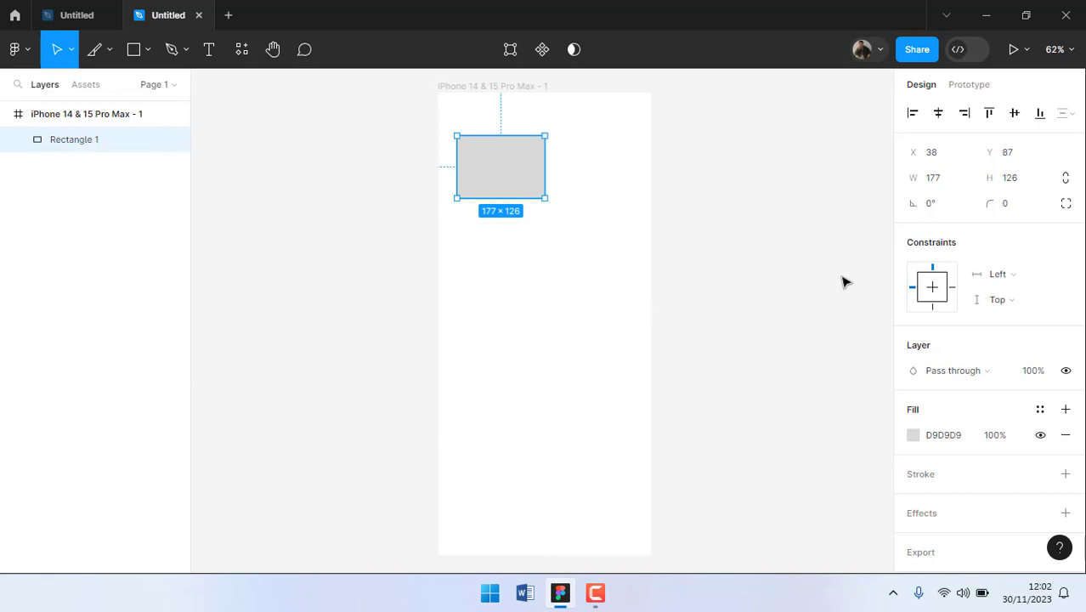
- Set the rectangle's X position to 50
scroll(919, 434, "down", 1)
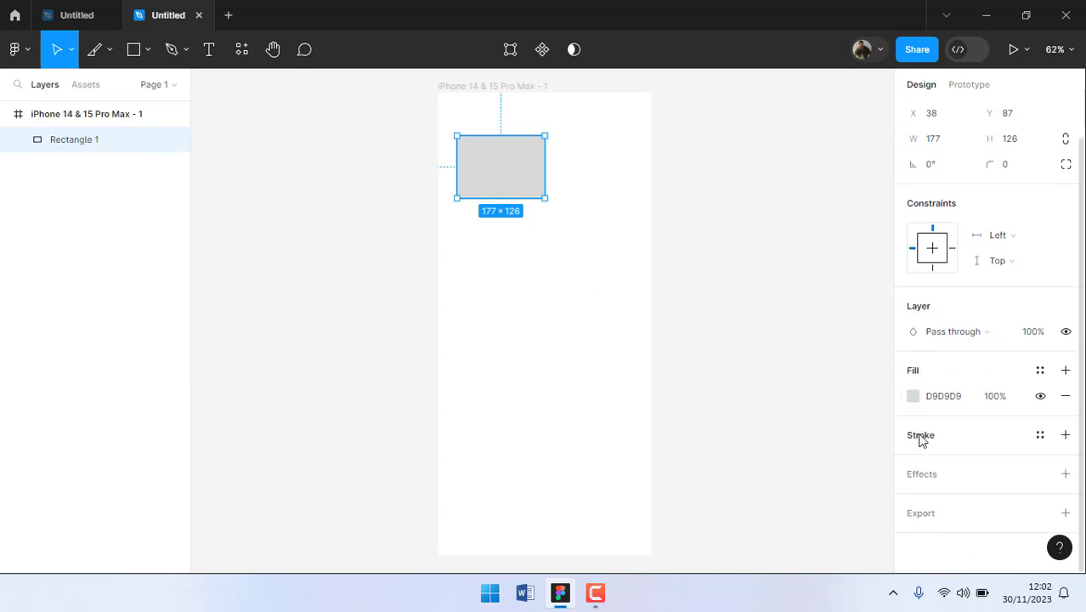
scroll(922, 437, "up", 1)
left_click(941, 160)
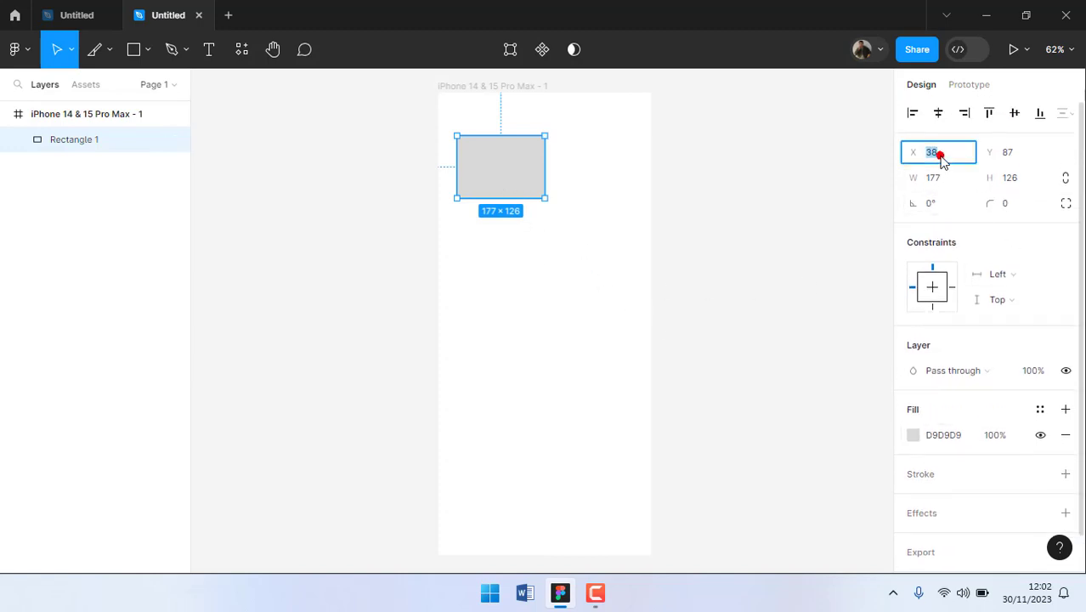
left_click(1028, 152)
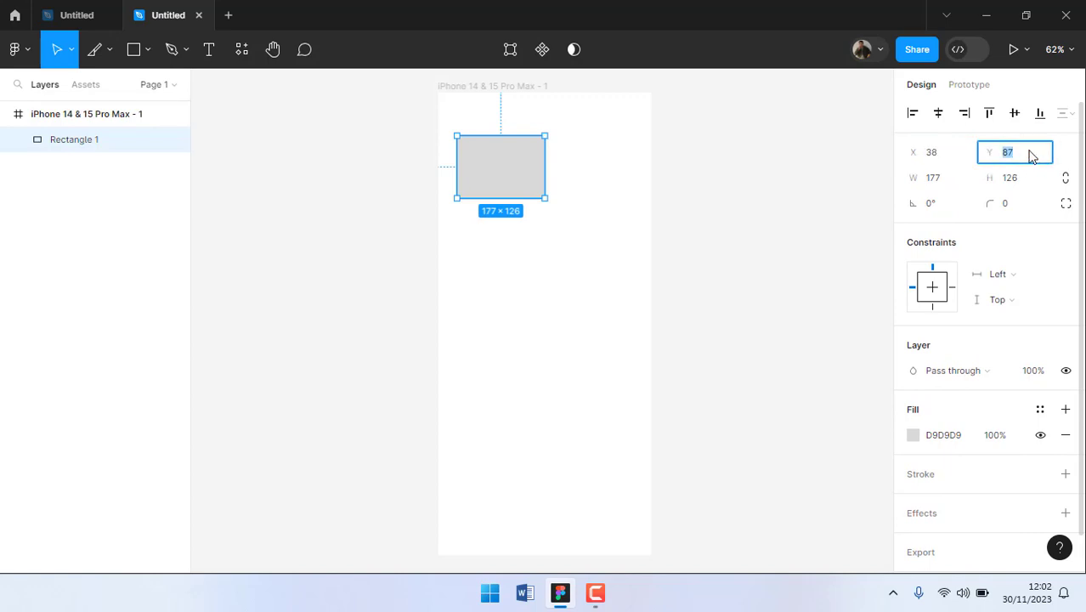
left_click_drag(918, 156, 941, 159)
left_click(942, 158)
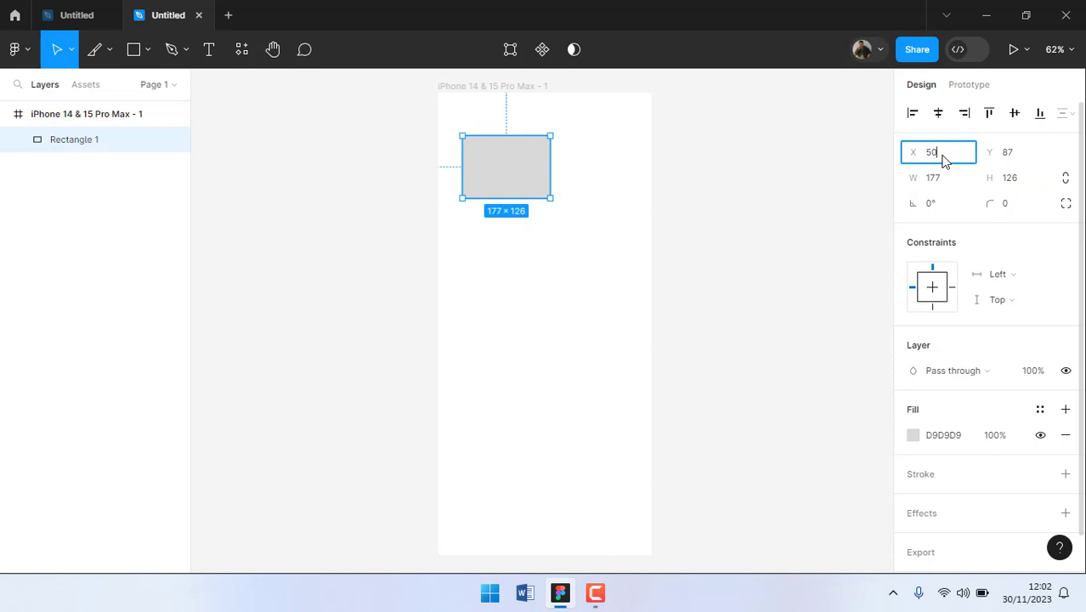
- Set the rectangle's Y position to 250 and move it back up to about X 38, Y 49
key("Return")
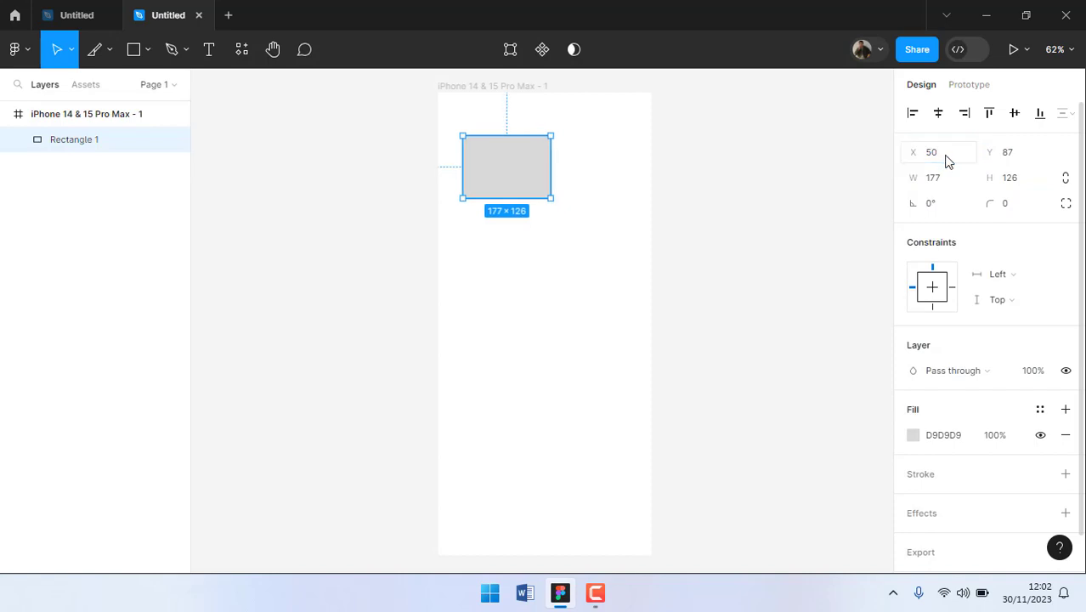
left_click(1022, 153)
key("Return")
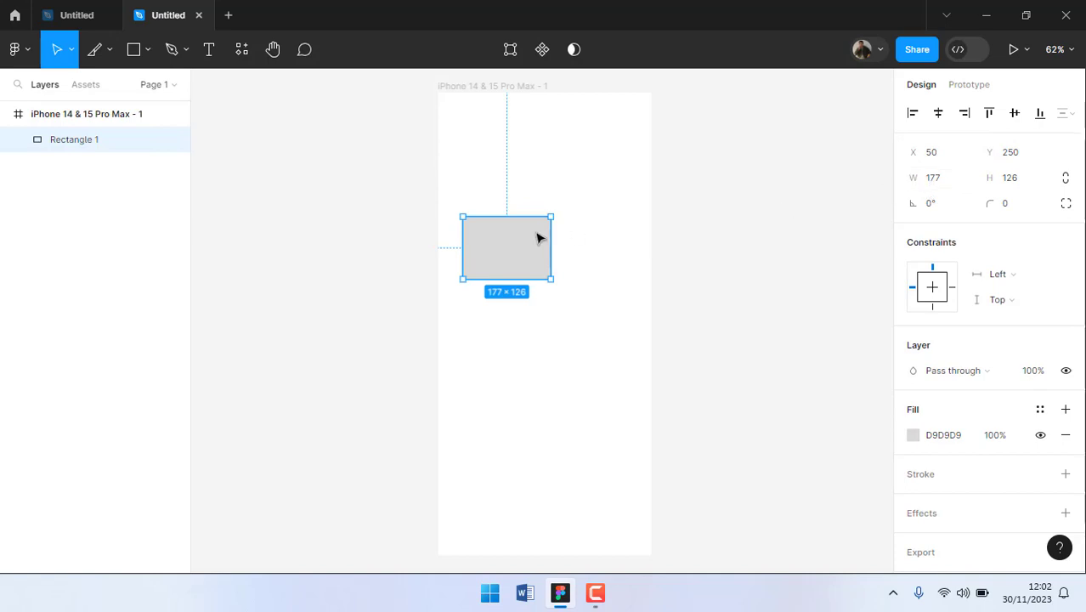
left_click_drag(511, 250, 509, 155)
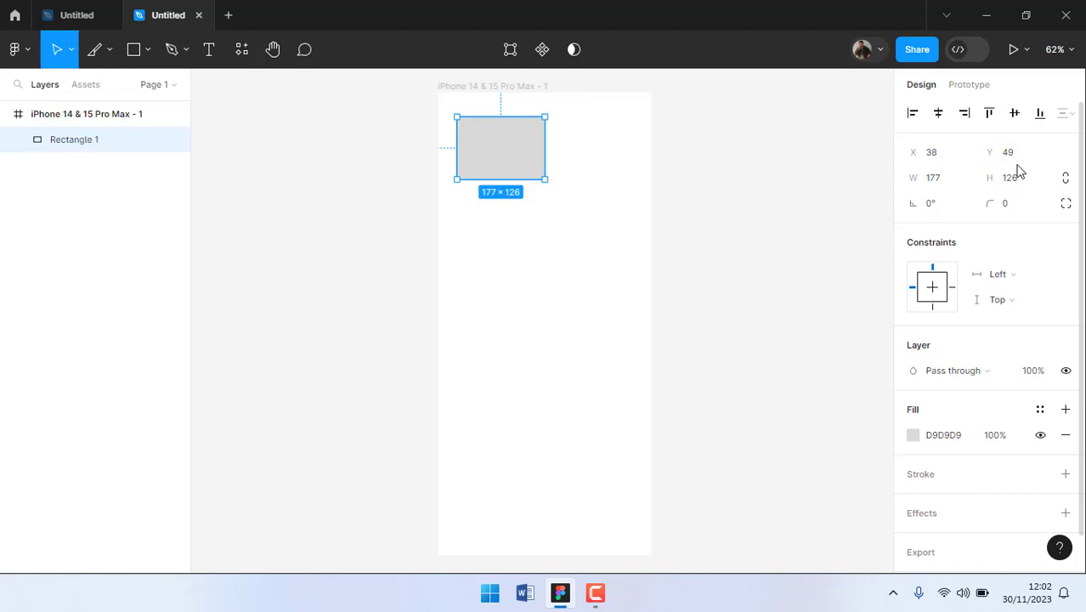
- Resize the rectangle to a width of 200 and a height of 200
left_click(950, 184)
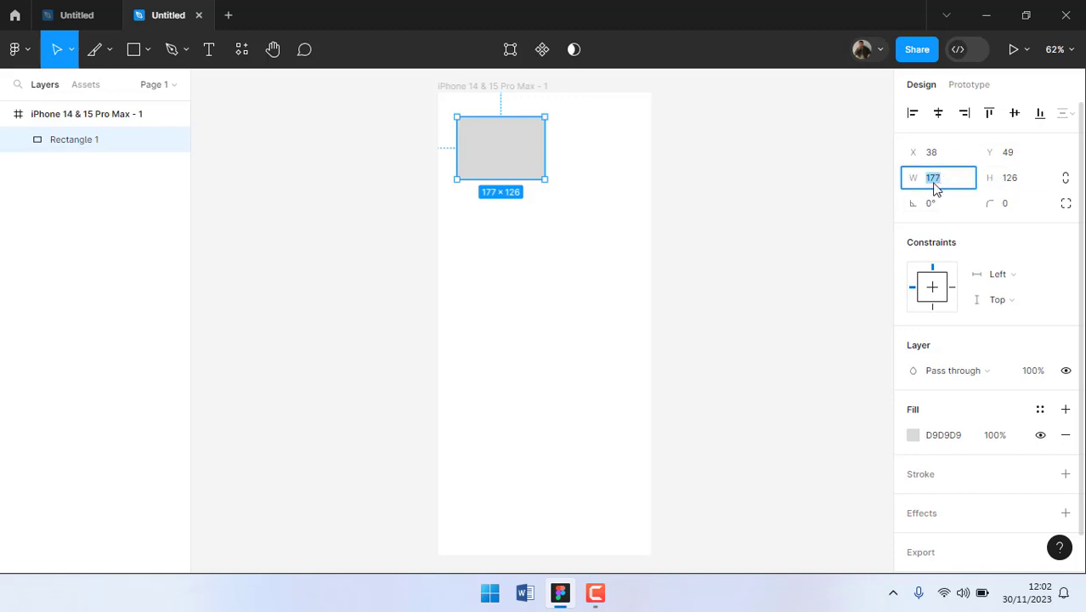
left_click(1022, 185)
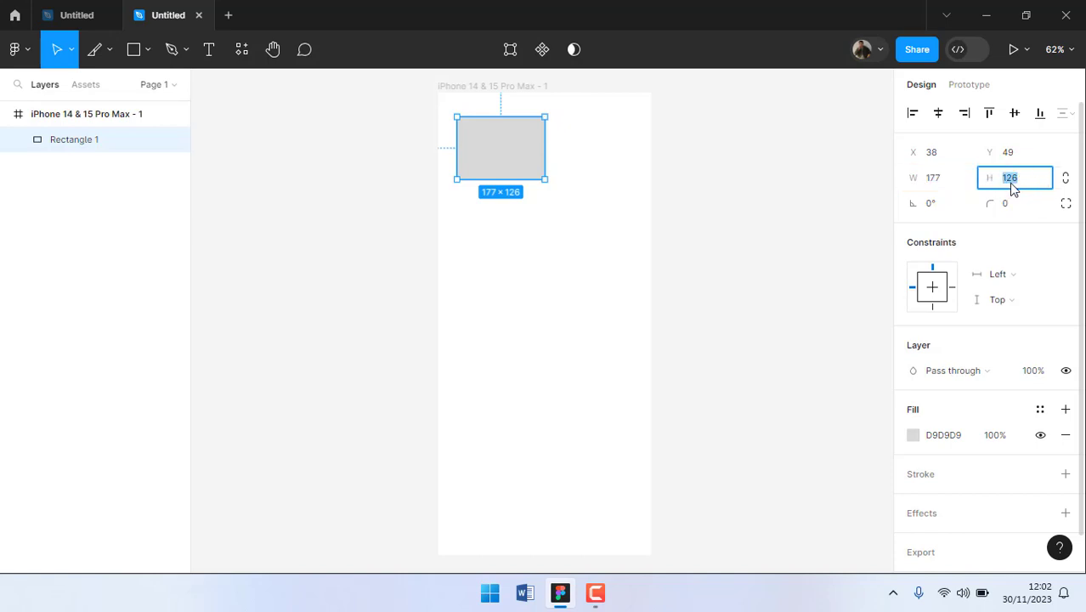
left_click(947, 177)
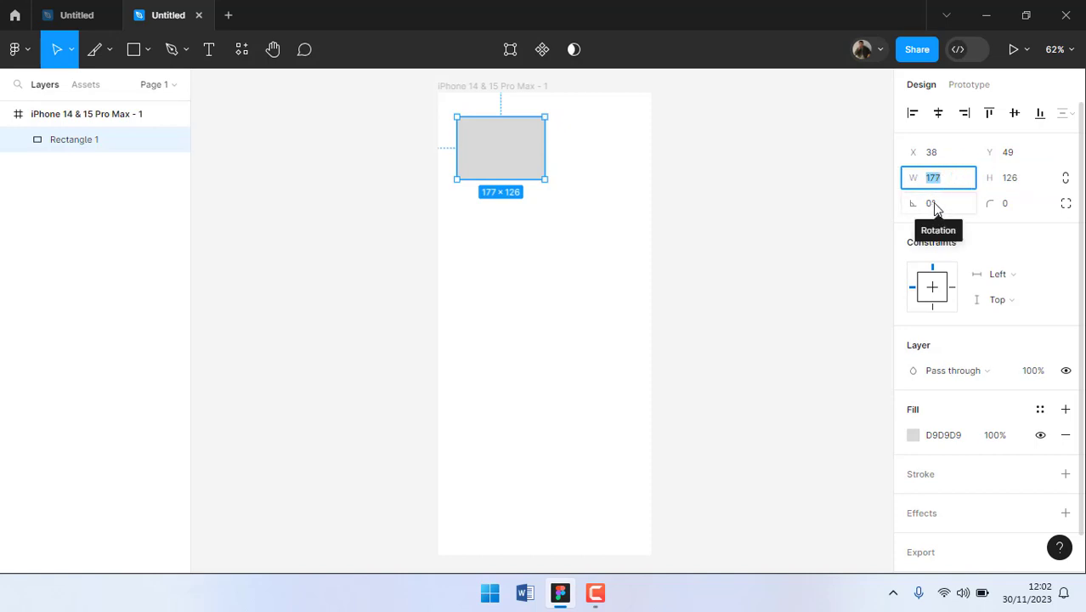
type("200")
key("Return")
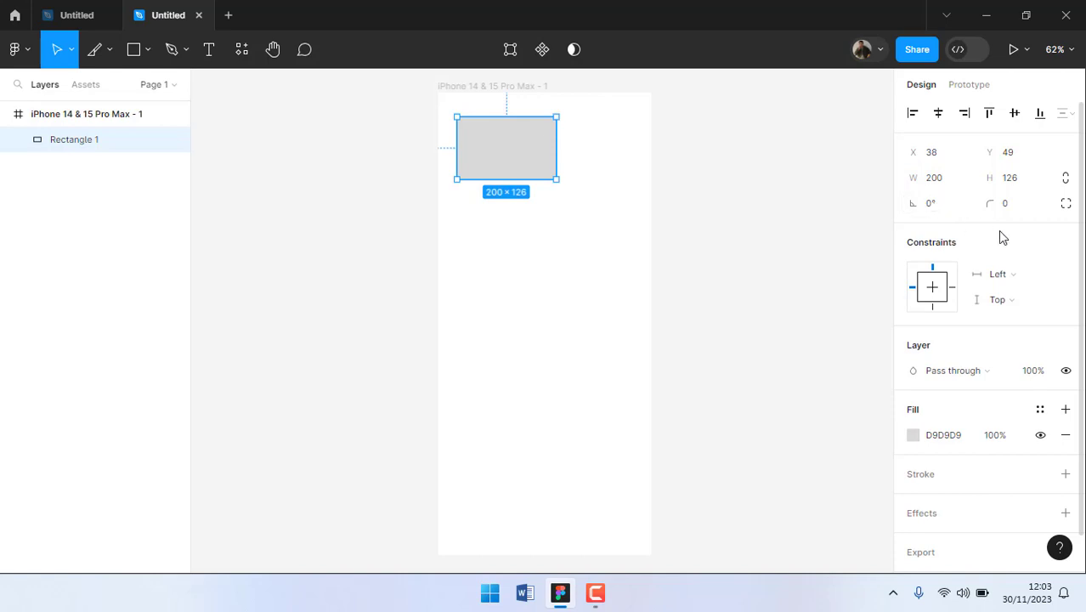
left_click(1012, 177)
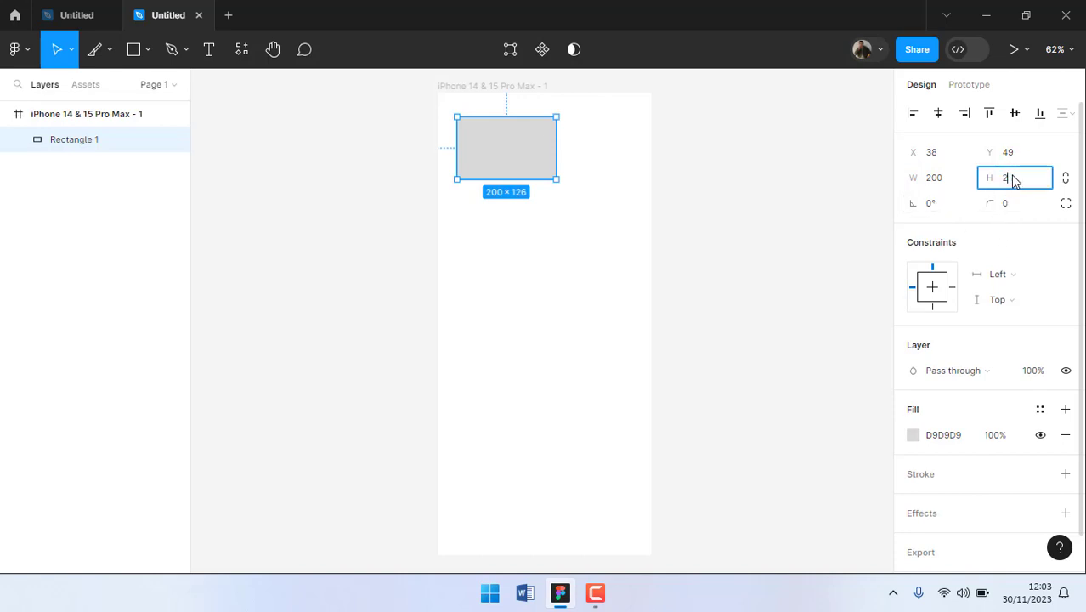
key("Return")
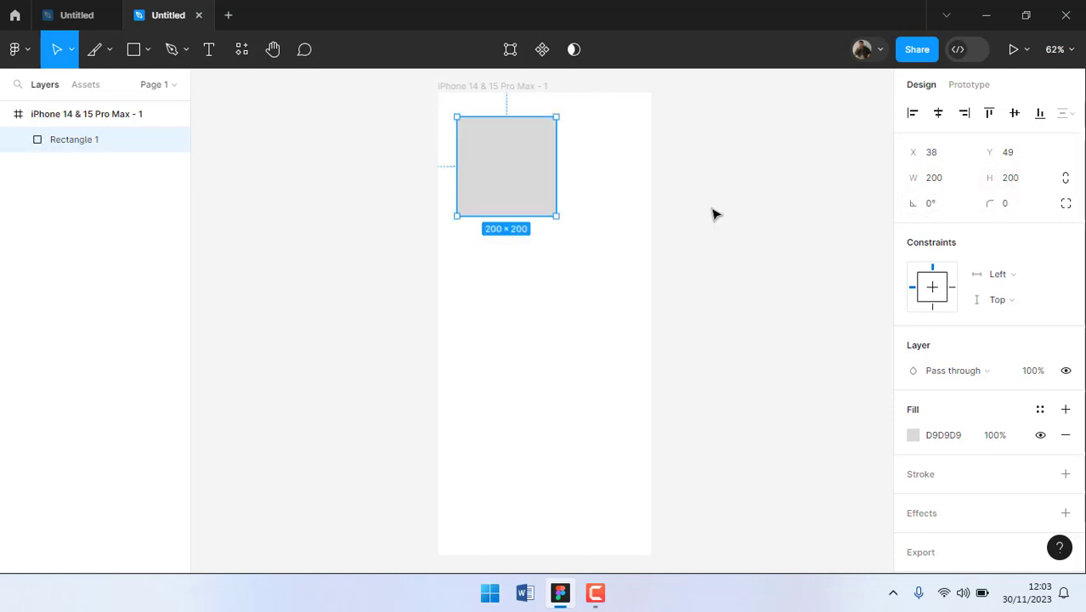
- Move the square to about X 104, Y 35 near the top centre of the phone frame
left_click_drag(505, 177, 537, 174)
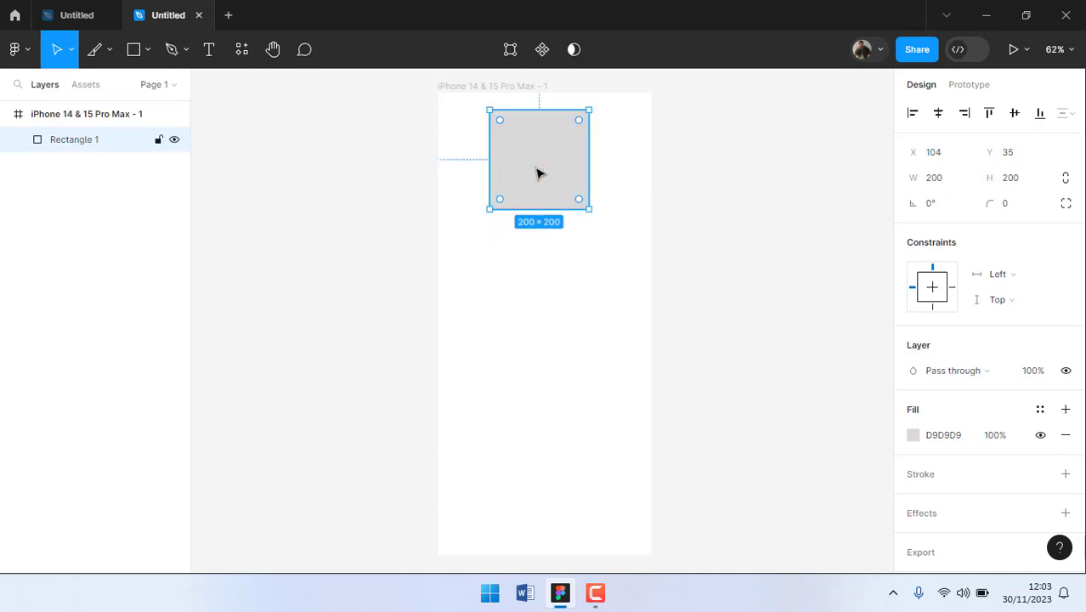
left_click(693, 233)
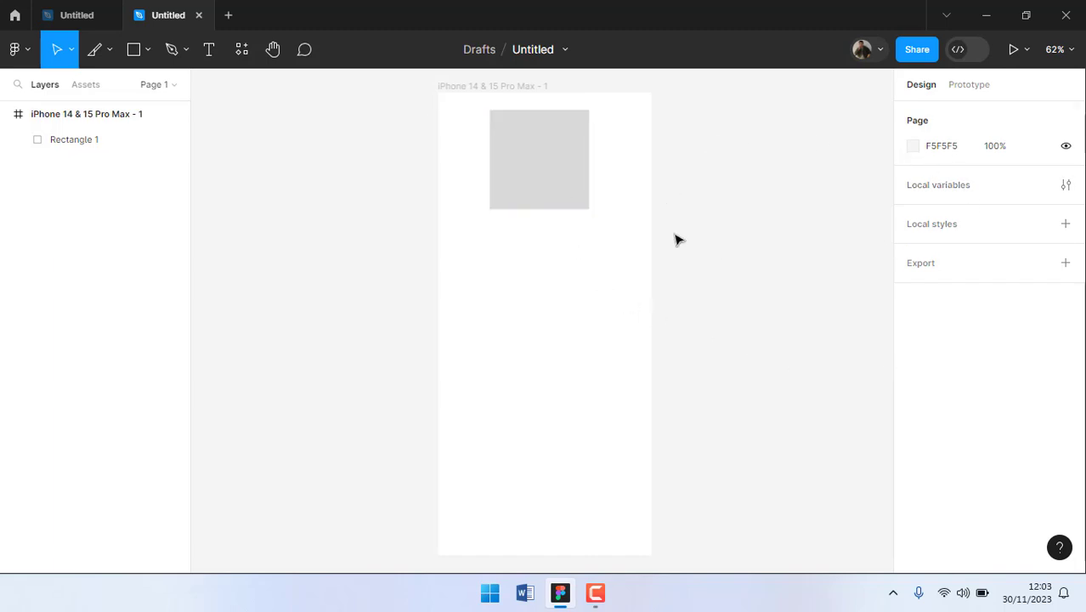
left_click(556, 181)
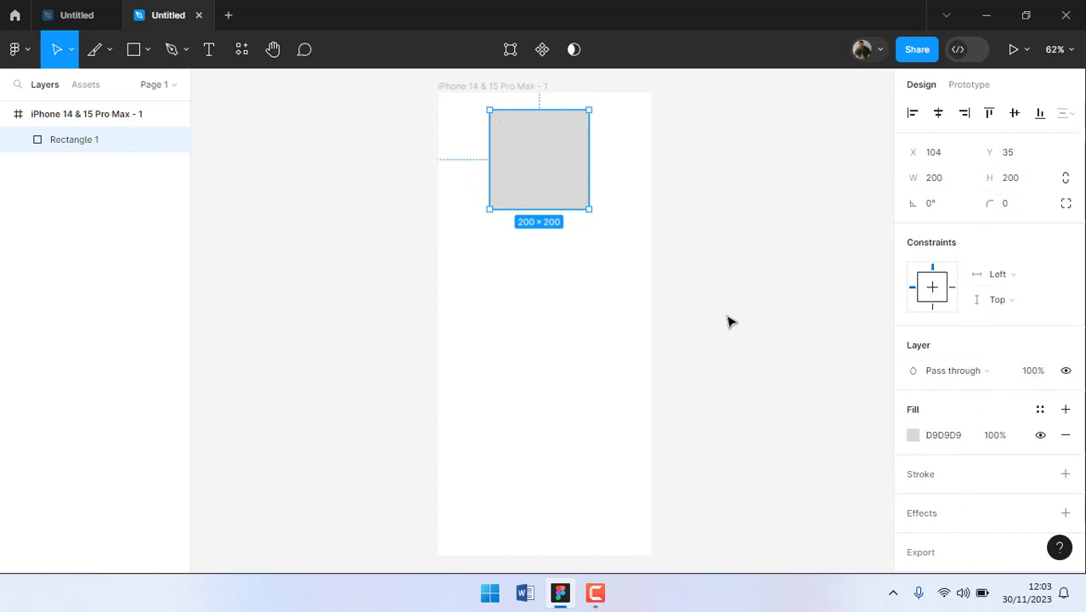
left_click(753, 319)
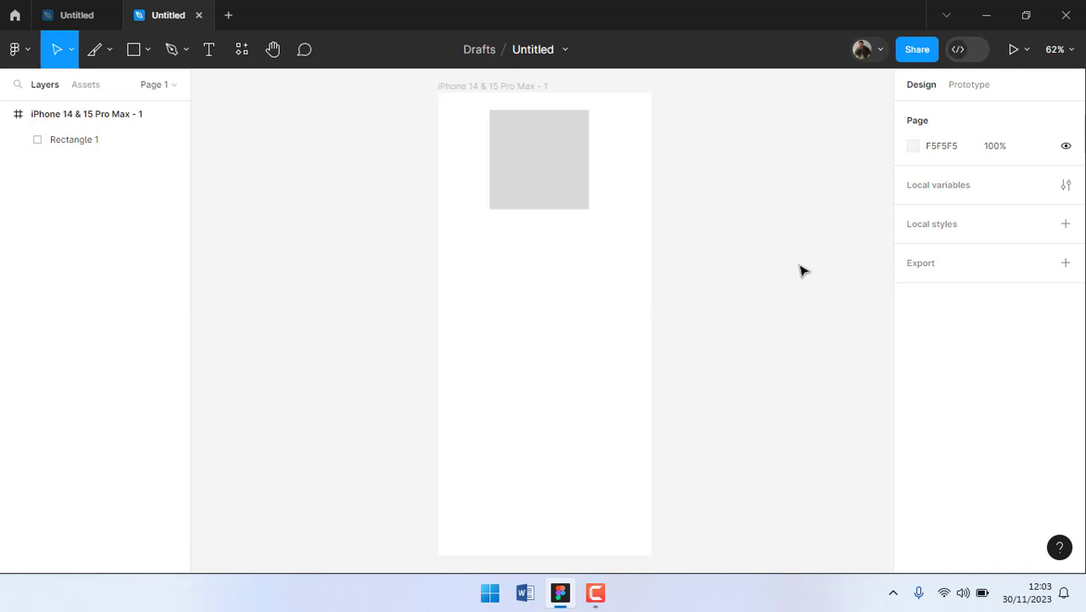
- Change the page background to red EA1B1B and undo the colour change
left_click(913, 146)
left_click_drag(850, 194, 873, 177)
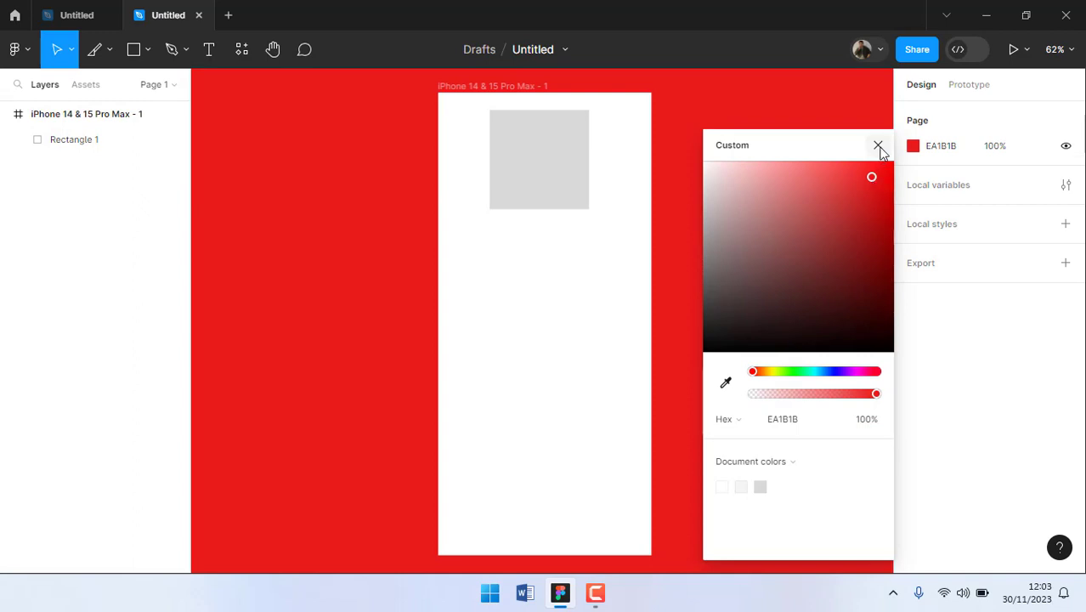
left_click(878, 147)
key("ctrl+z")
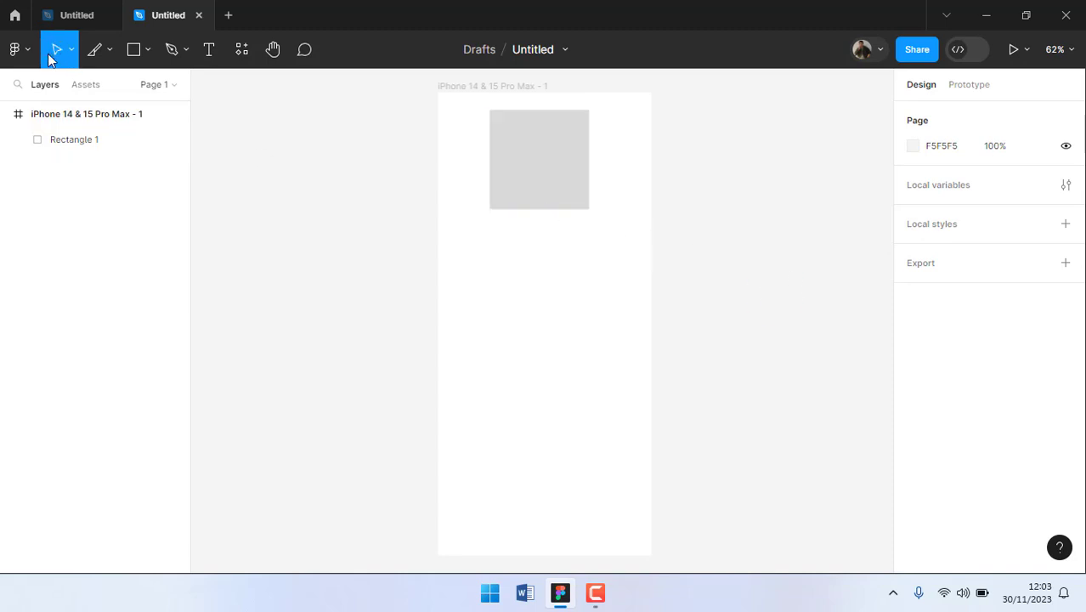
- Rotate the square by entering a new rotation angle and undo the rotation
left_click(521, 173)
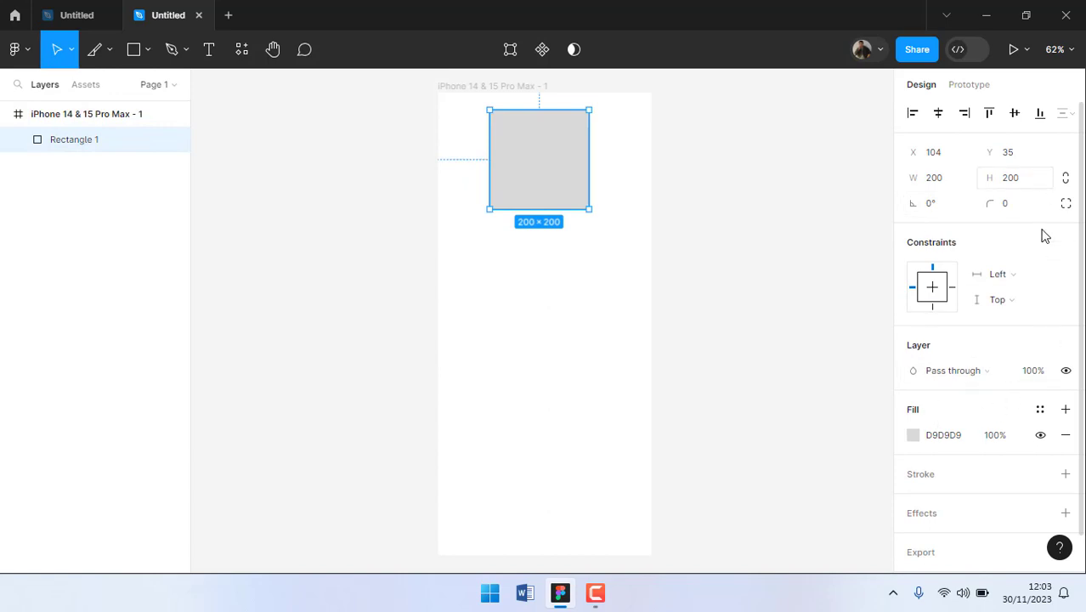
left_click(941, 204)
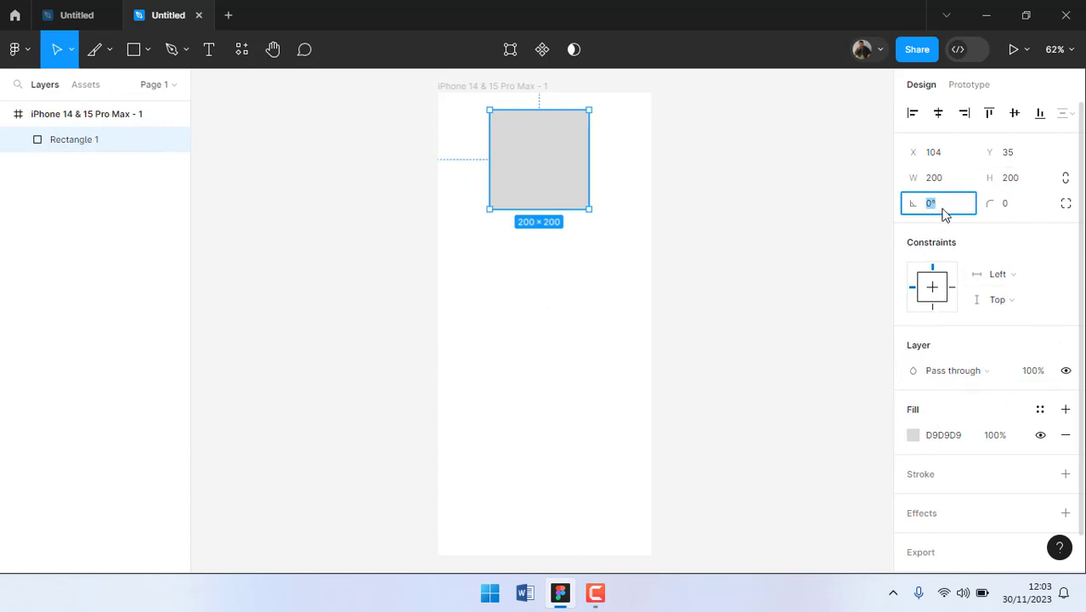
type("3")
key("Return")
key("ctrl+z")
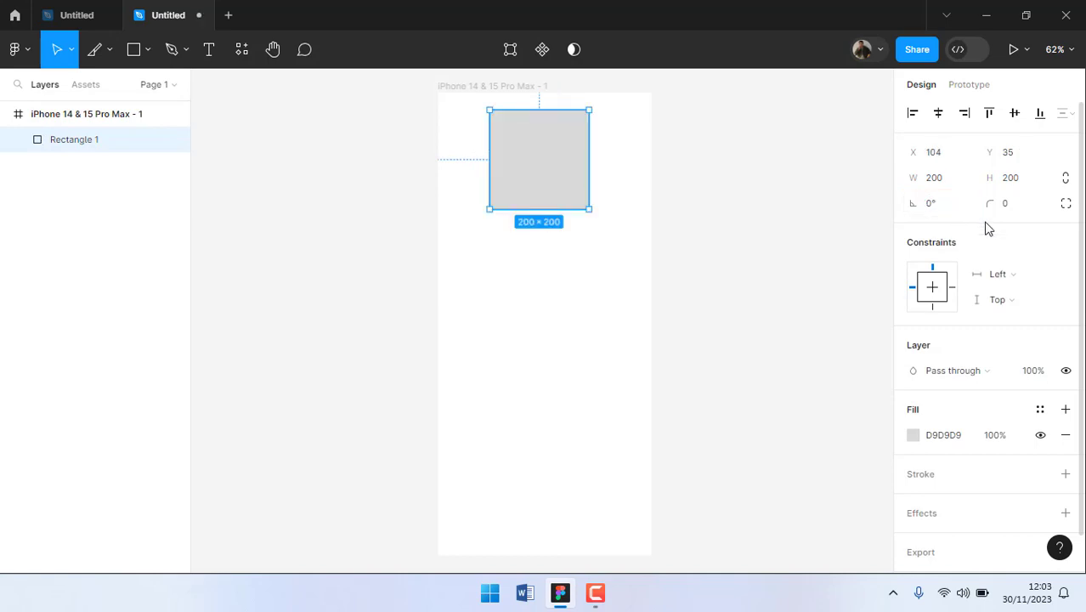
- Set the square's corner radius to 30, undo it and deselect the square
left_click(1022, 214)
type("3")
key("Return")
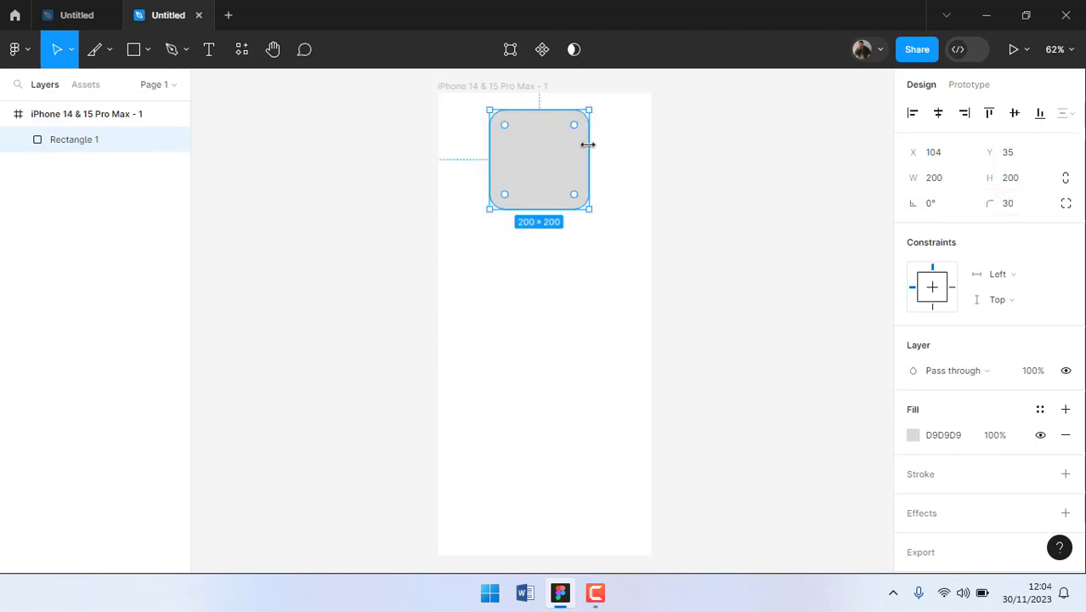
key("ctrl+z")
left_click(764, 202)
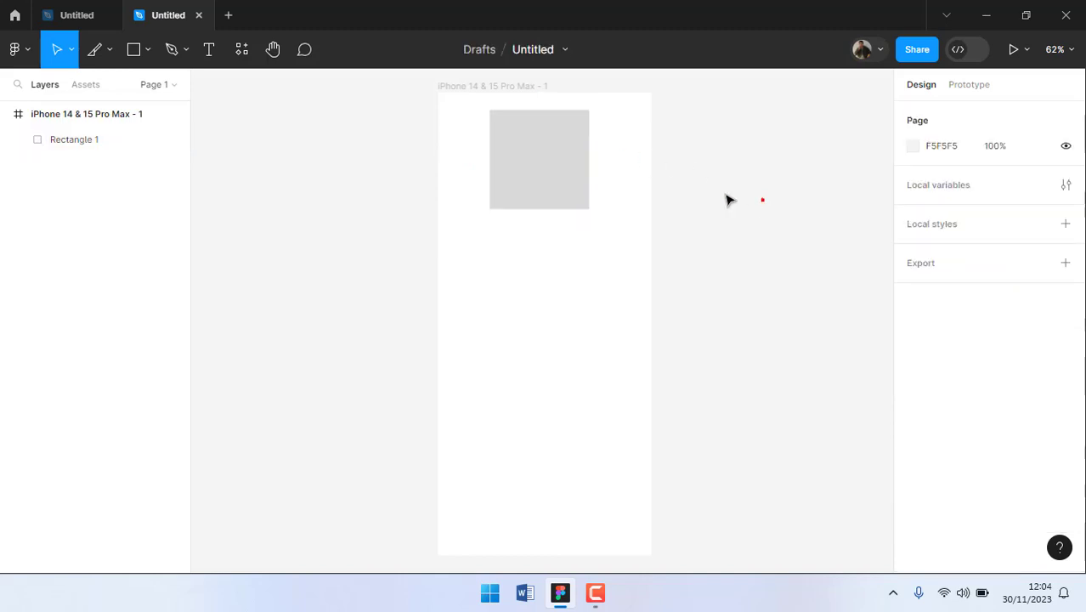
- Round the square's four corners by different amounts directly on the canvas, with larger curves on the two lower corners
left_click(566, 159)
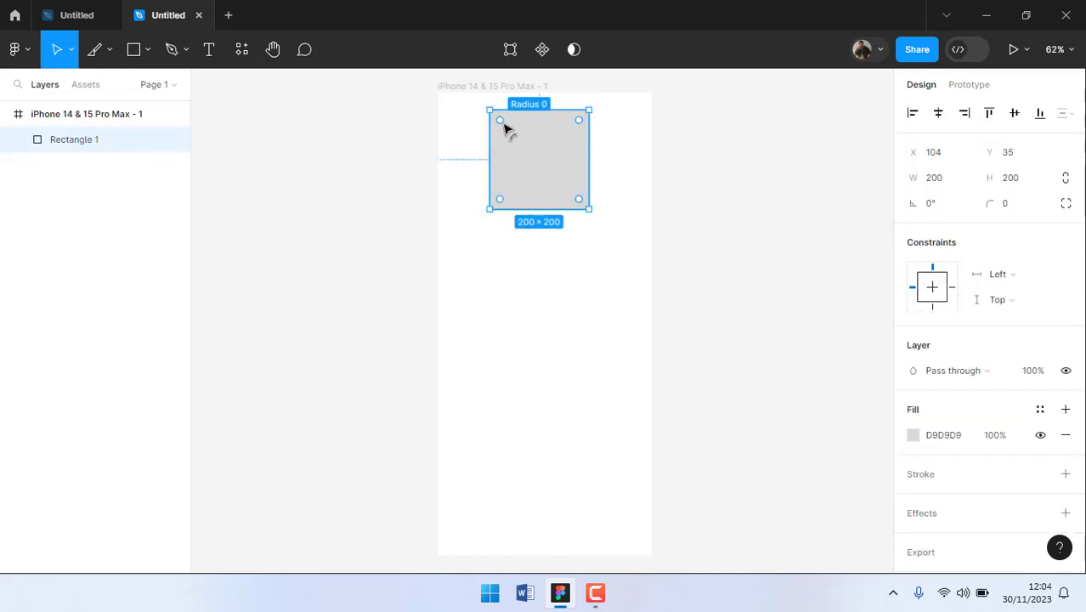
mouse_move(581, 123)
left_mouse_down()
mouse_move(538, 170)
mouse_move(595, 129)
mouse_move(555, 165)
mouse_move(553, 177)
mouse_move(591, 138)
mouse_move(552, 184)
mouse_move(601, 139)
mouse_move(589, 116)
left_mouse_up()
mouse_move(502, 122)
left_mouse_down()
mouse_move(526, 155)
mouse_move(511, 131)
left_mouse_up()
left_click_drag(579, 121, 575, 134)
left_click_drag(580, 200, 554, 173)
left_click_drag(500, 200, 555, 204)
left_click(711, 206)
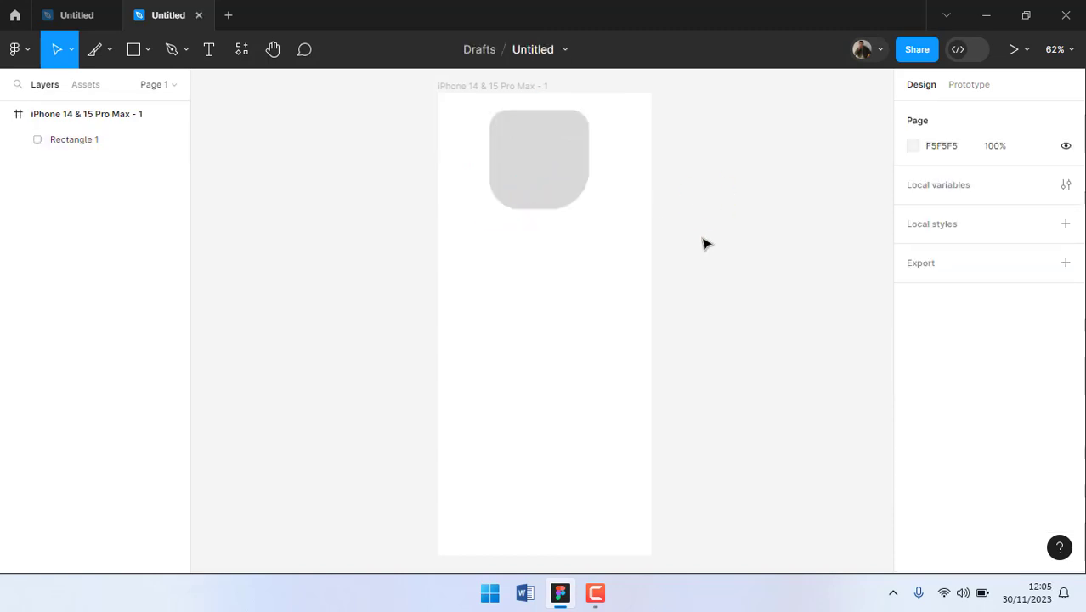
- Undo the individual rounding of the square's corners
key("ctrl+z")
key("ctrl+z")
key("ctrl+z")
key("ctrl+z")
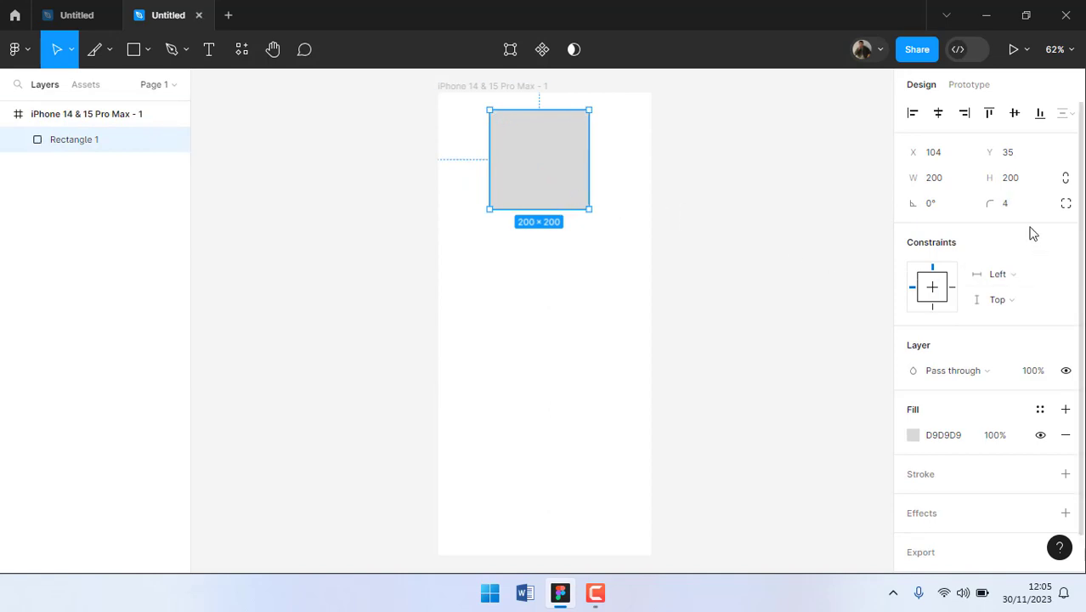
- Set the square's individual corner radii to 10 top left, 40 top right, 40 bottom left and 10 bottom right
left_click(1008, 204)
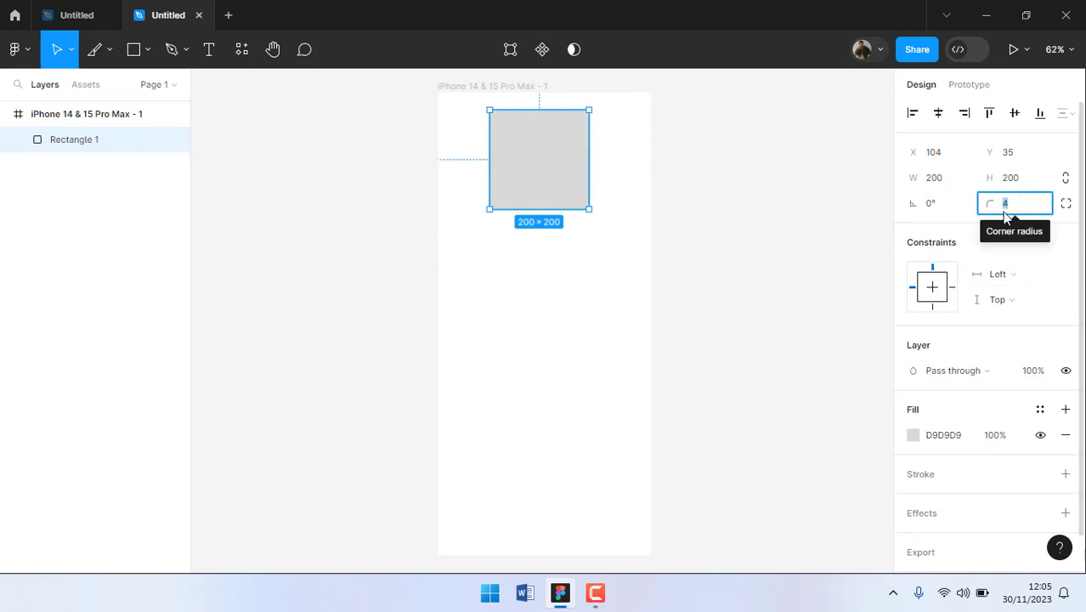
left_click(1067, 205)
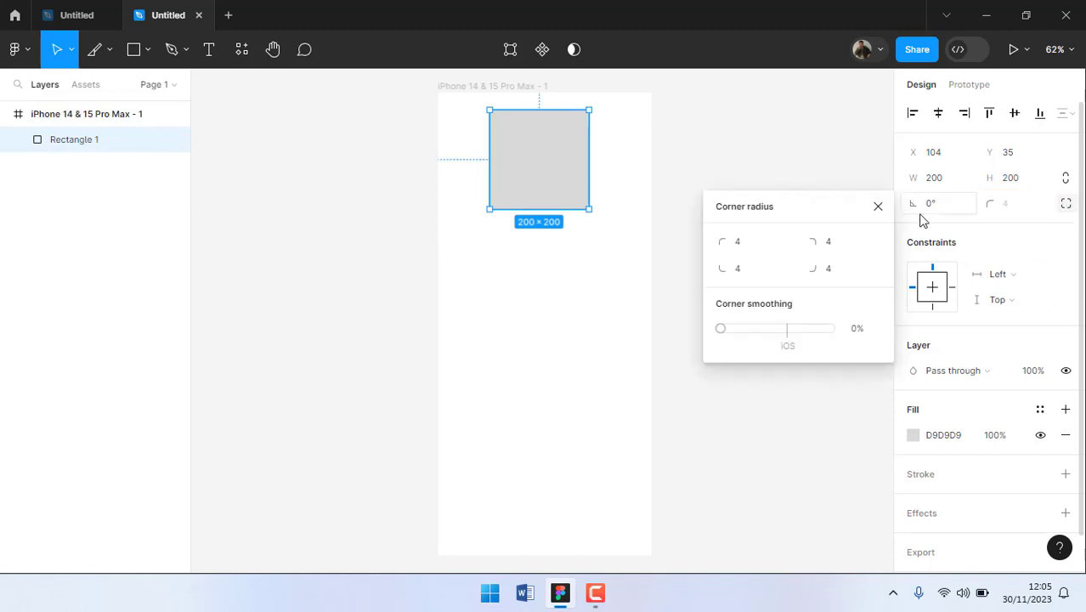
left_click(740, 244)
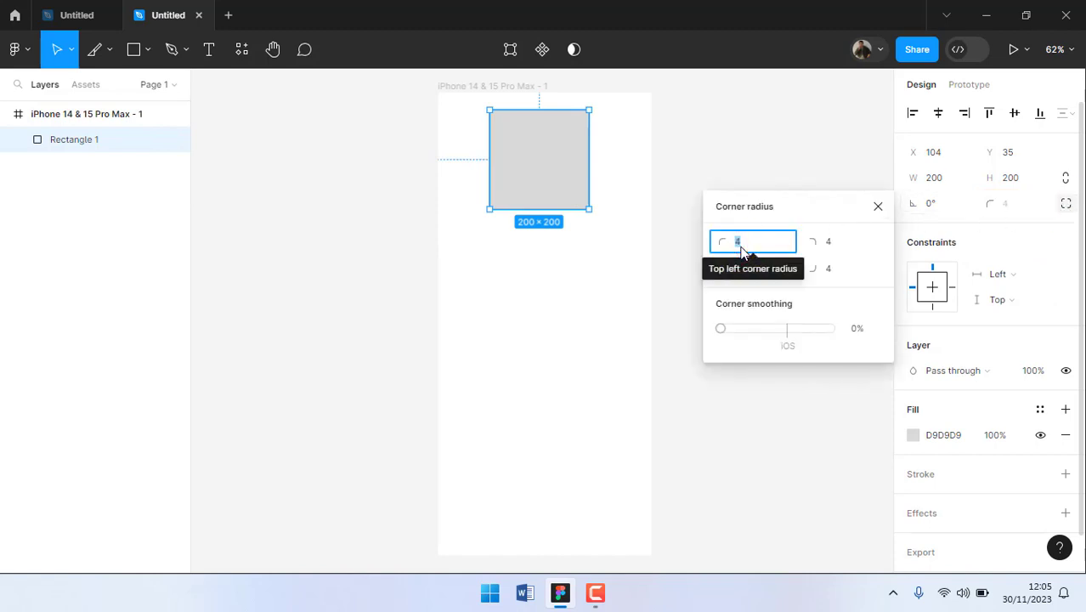
type("10")
key("Tab")
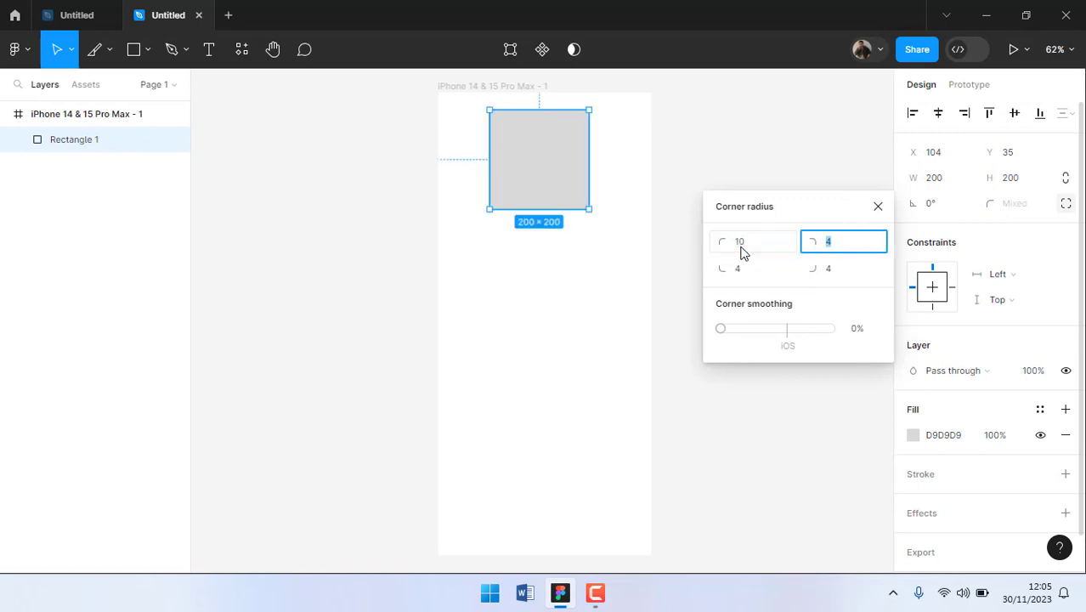
key("Tab")
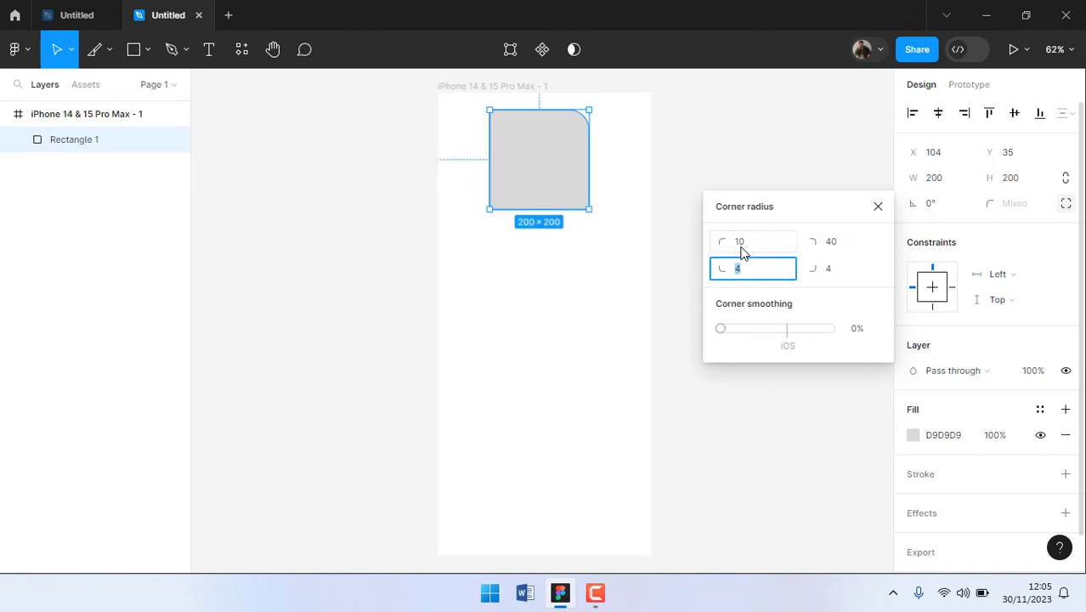
type("40")
key("Tab")
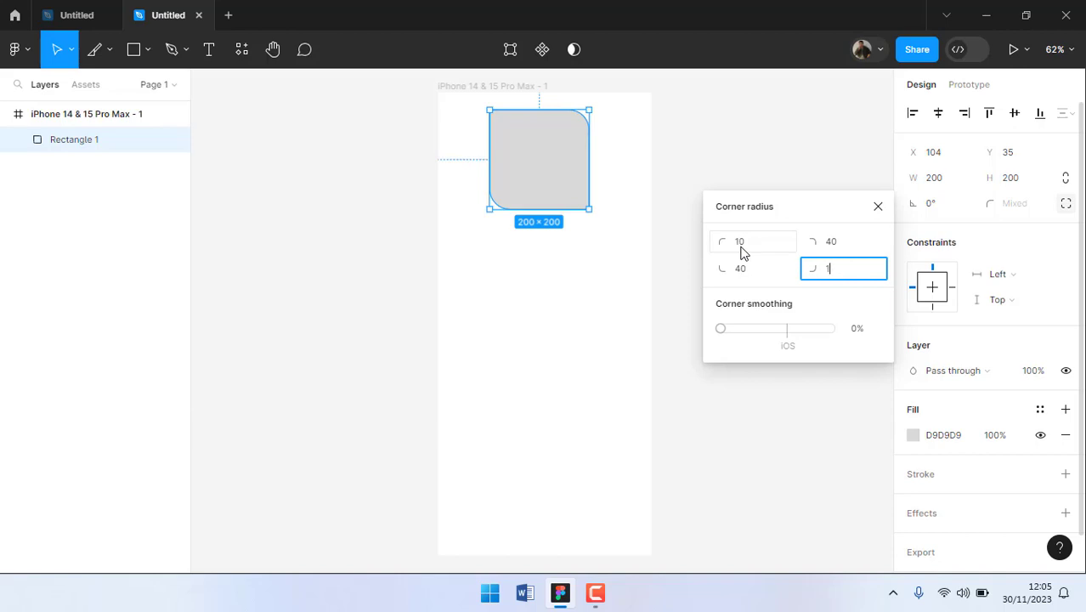
key("Return")
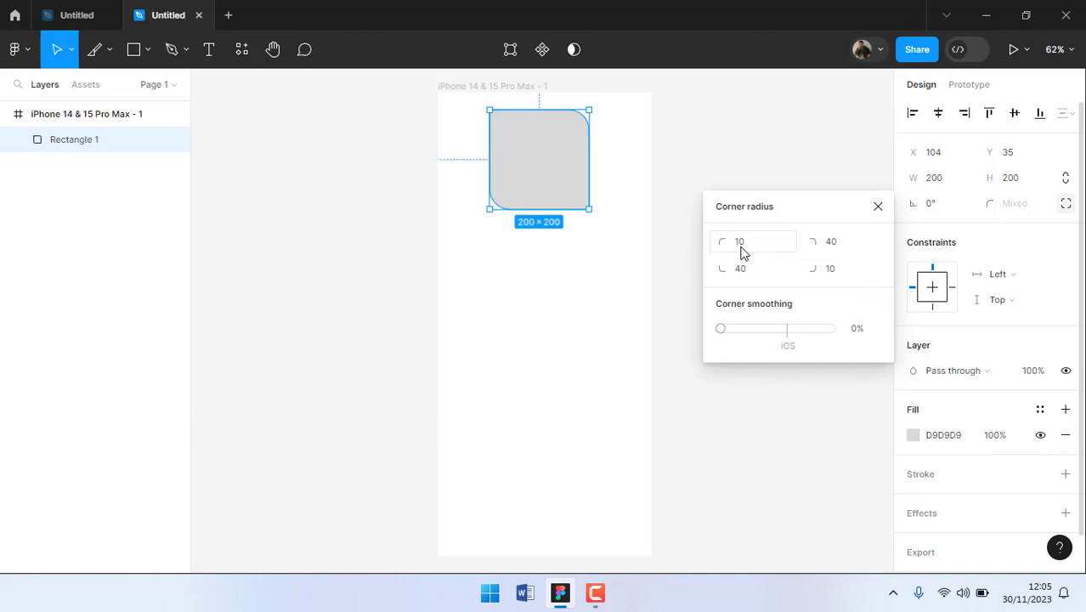
left_click(782, 143)
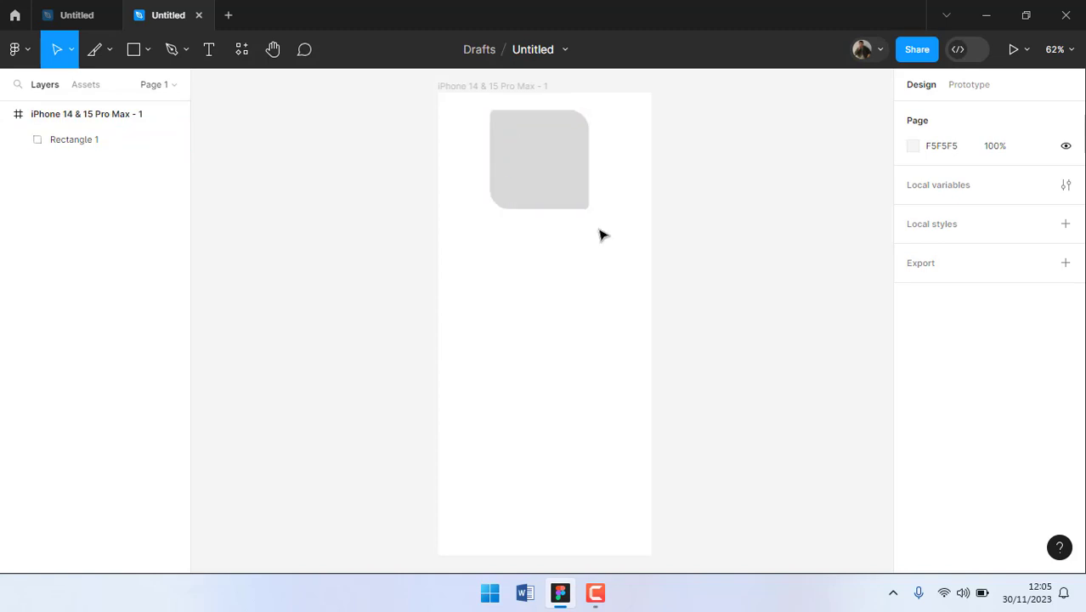
- Change the rounded square's fill colour to red EA0000
left_click(553, 180)
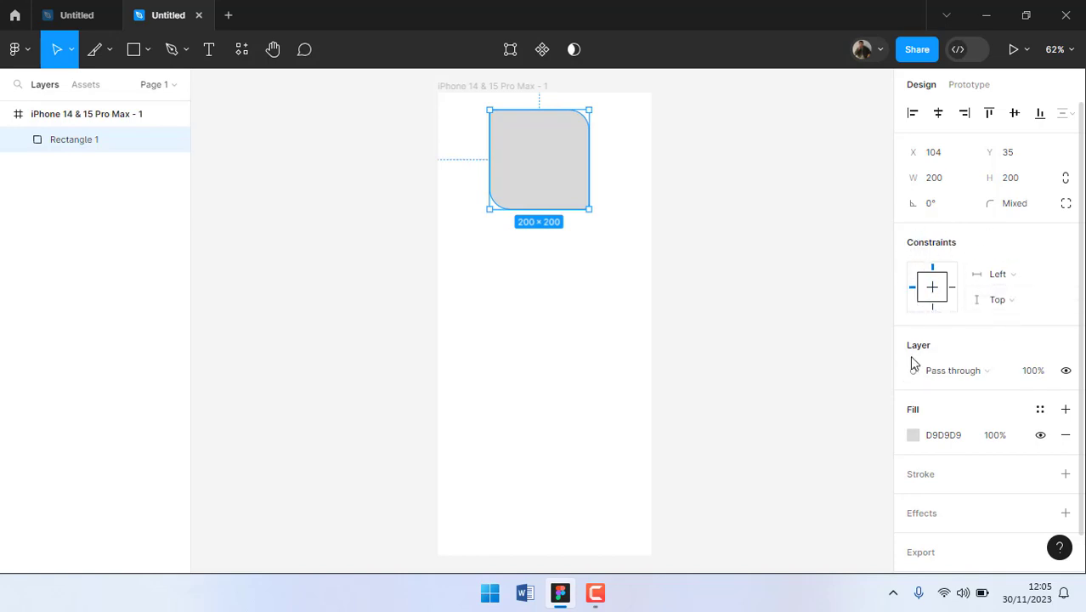
scroll(943, 374, "down", 1)
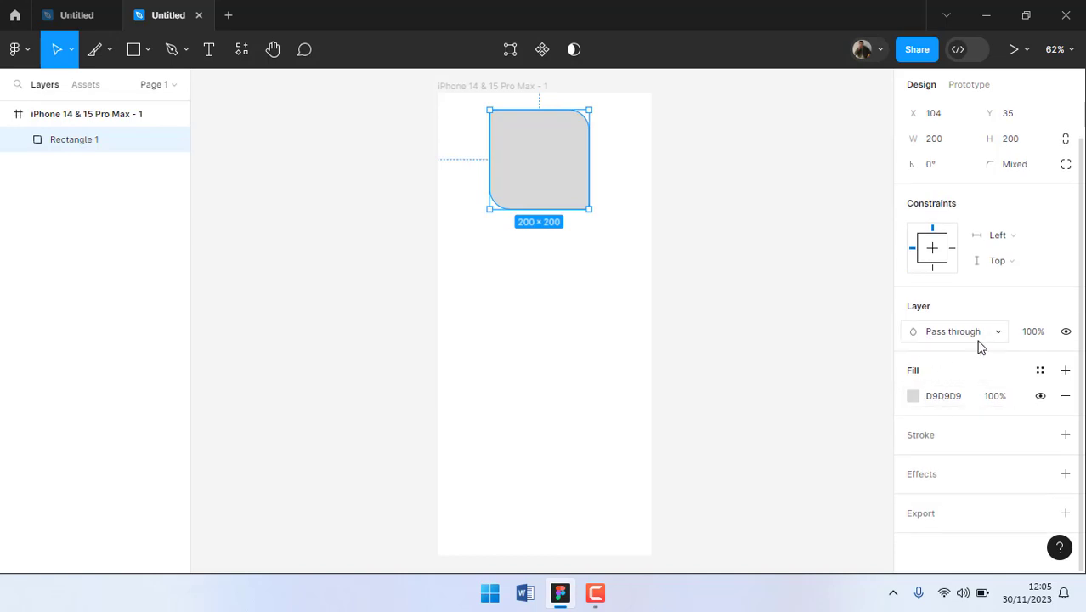
left_click(914, 398)
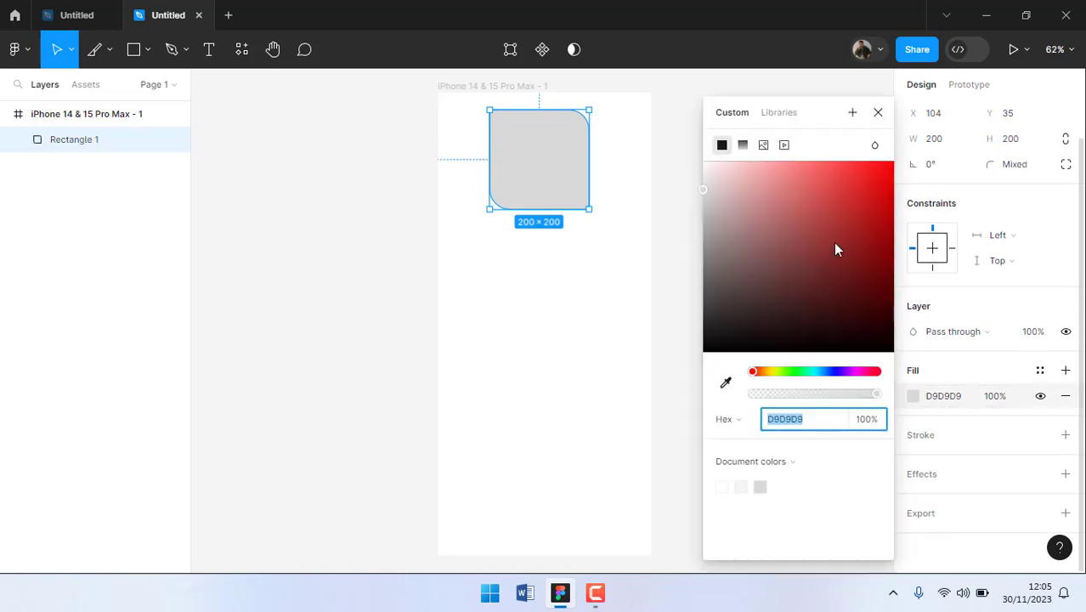
left_click_drag(836, 248, 894, 179)
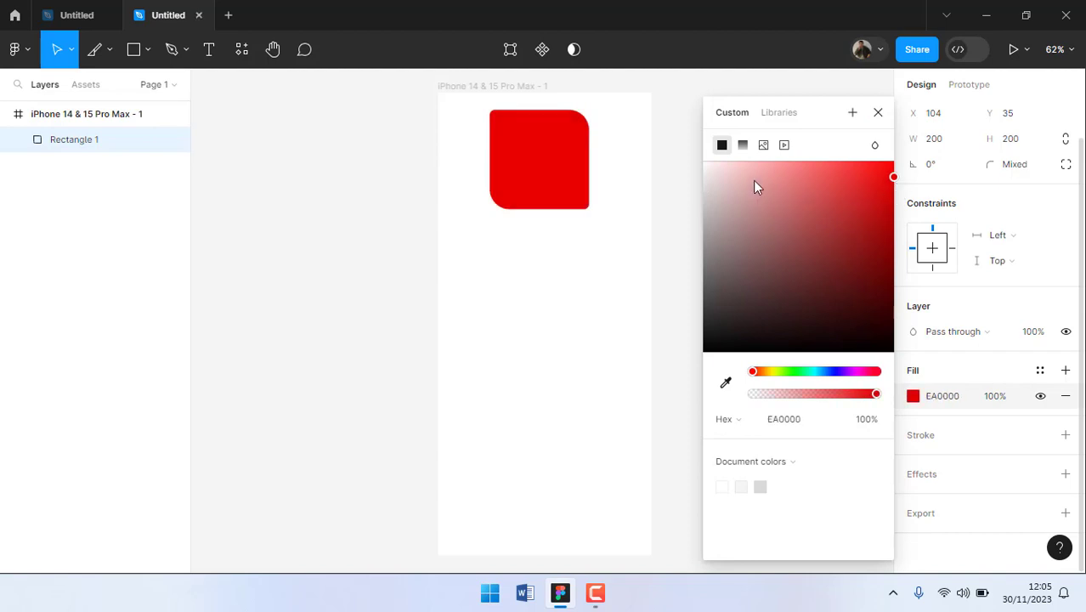
- Change the square's red fill to a linear gradient ending in yellow F0F417 at 100% opacity
left_click(742, 145)
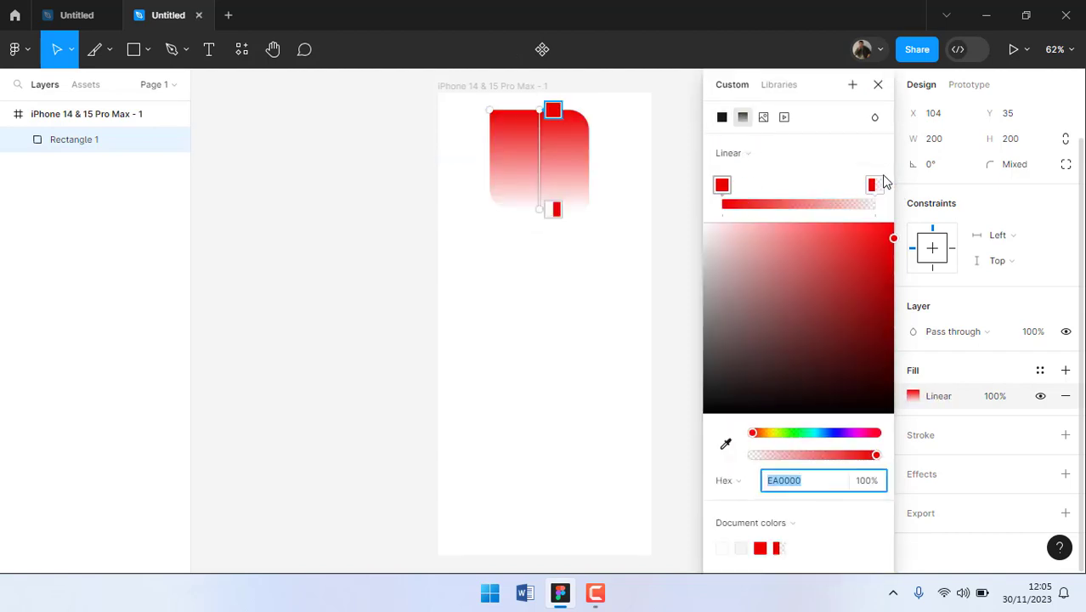
left_click(874, 186)
left_click(773, 431)
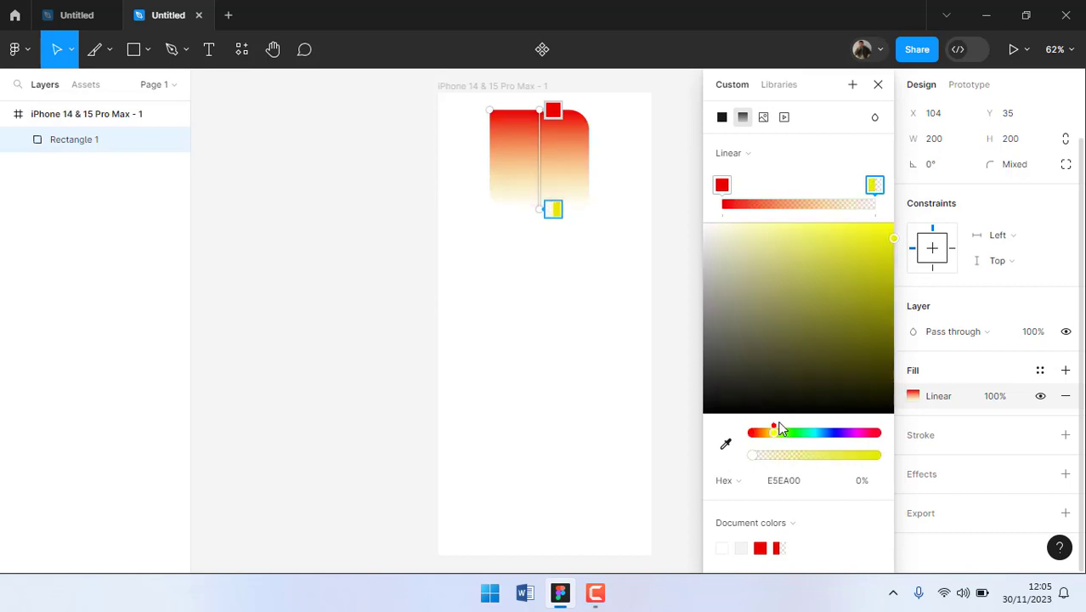
left_click(877, 231)
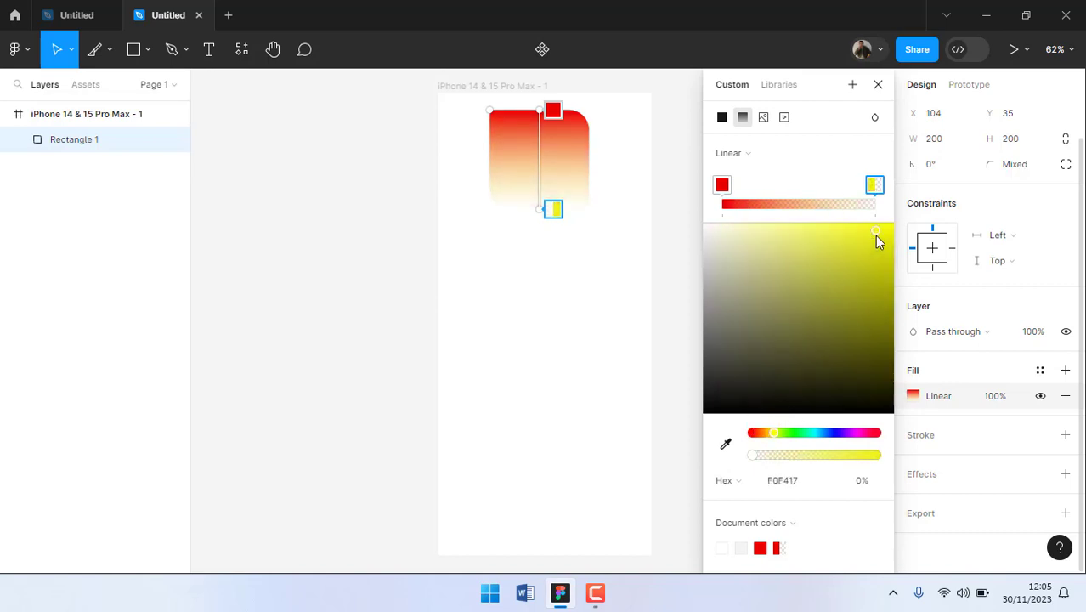
left_click(871, 482)
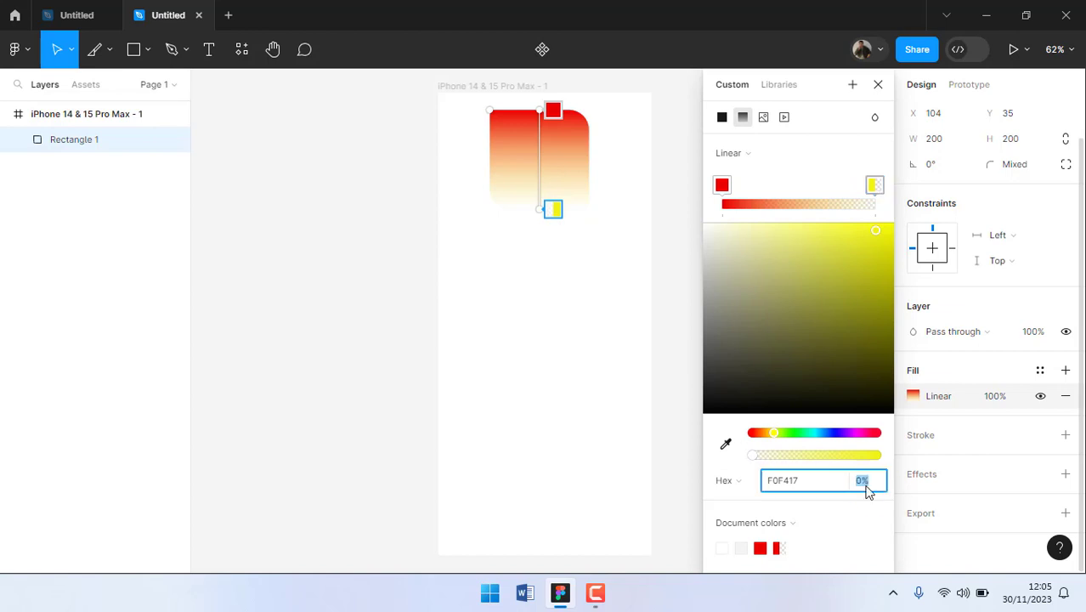
left_click_drag(753, 457, 882, 458)
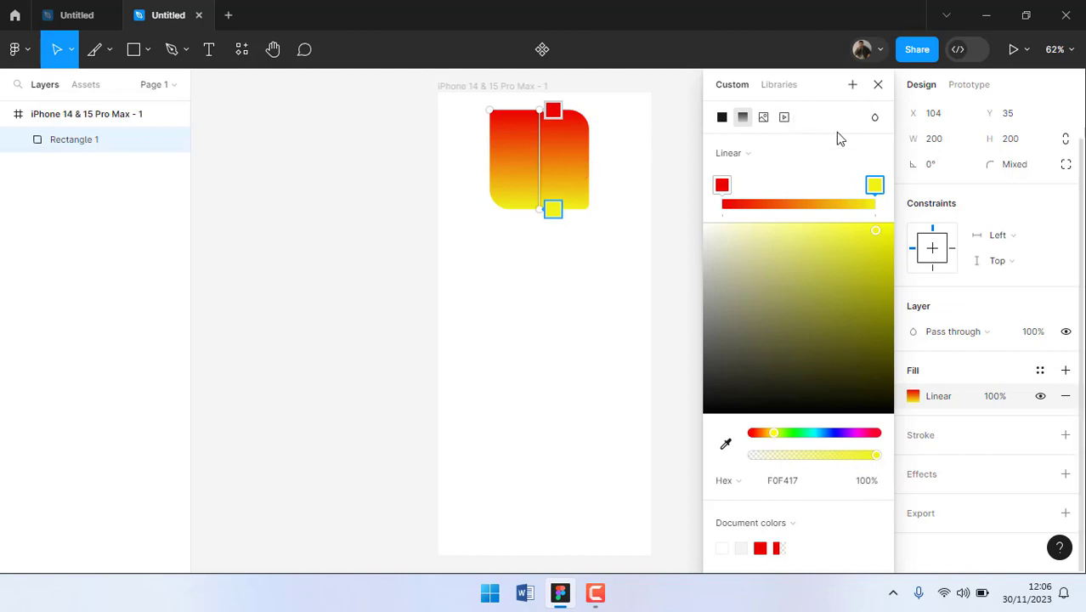
left_click(878, 85)
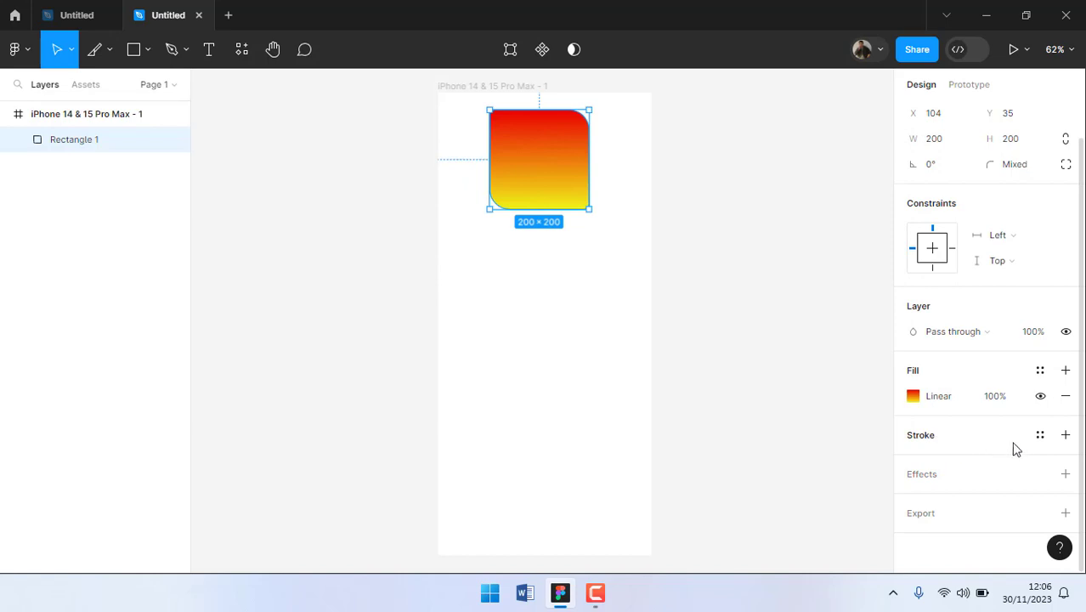
- Add a black 000000 inside stroke of width 1 to the square and inspect its edge up close
left_click(1066, 435)
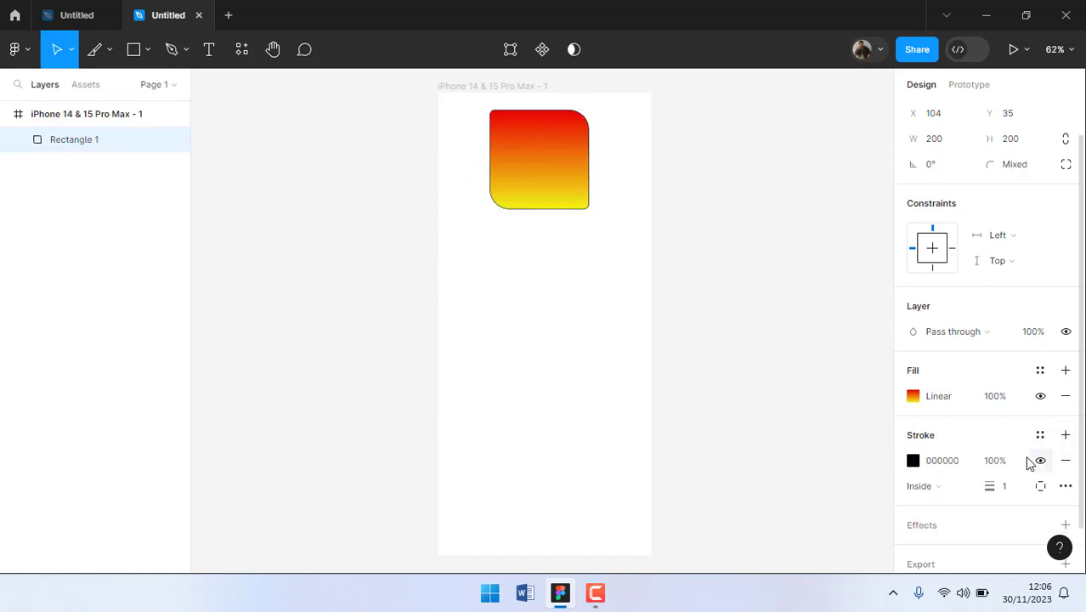
scroll(552, 212, "up", 6)
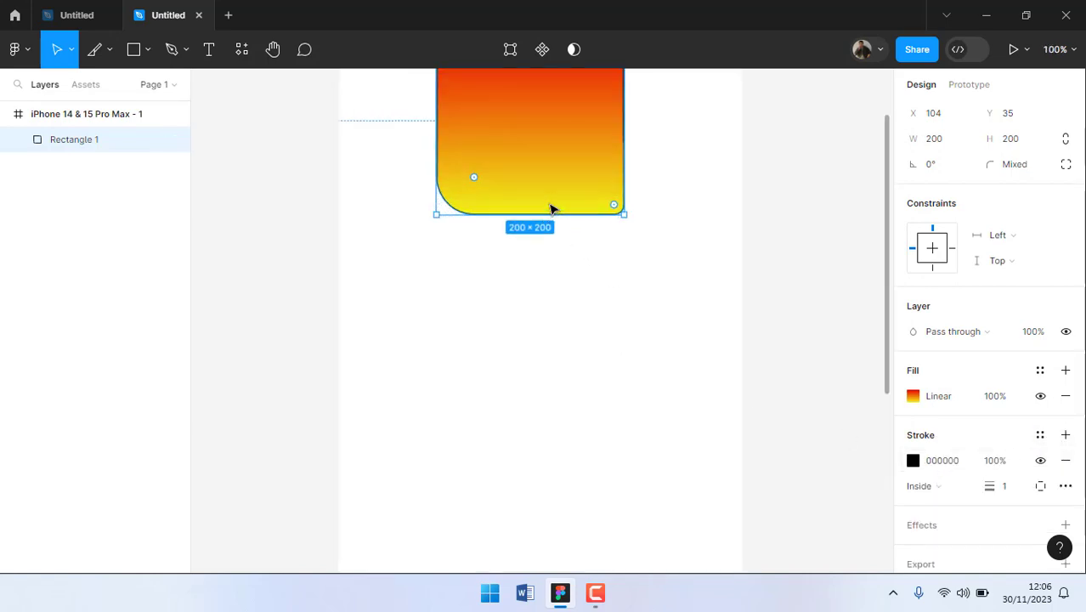
left_click(548, 237)
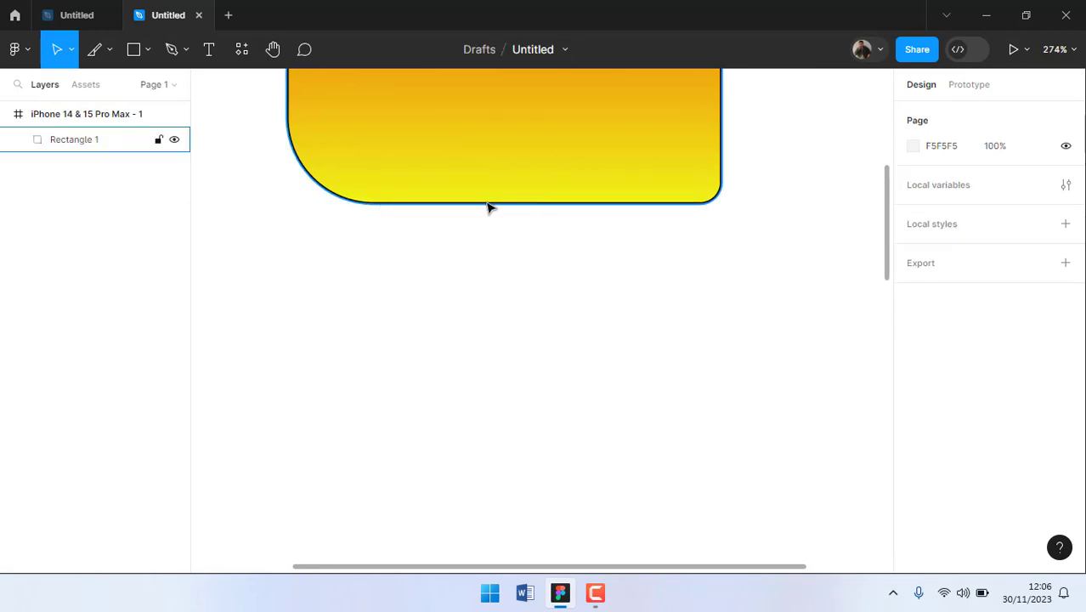
scroll(489, 208, "down", 6)
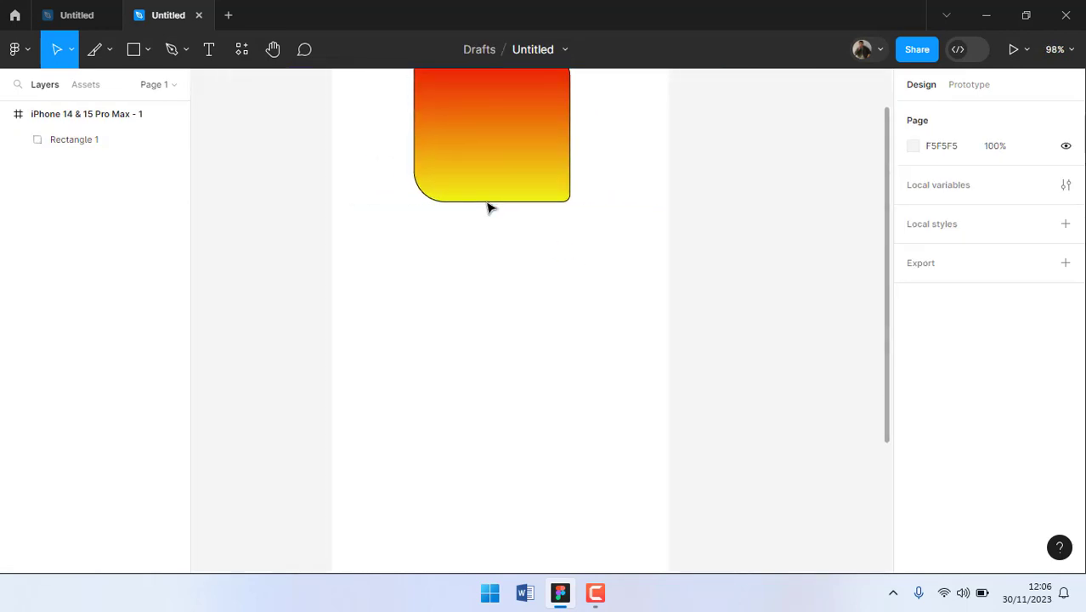
scroll(489, 209, "down", 1)
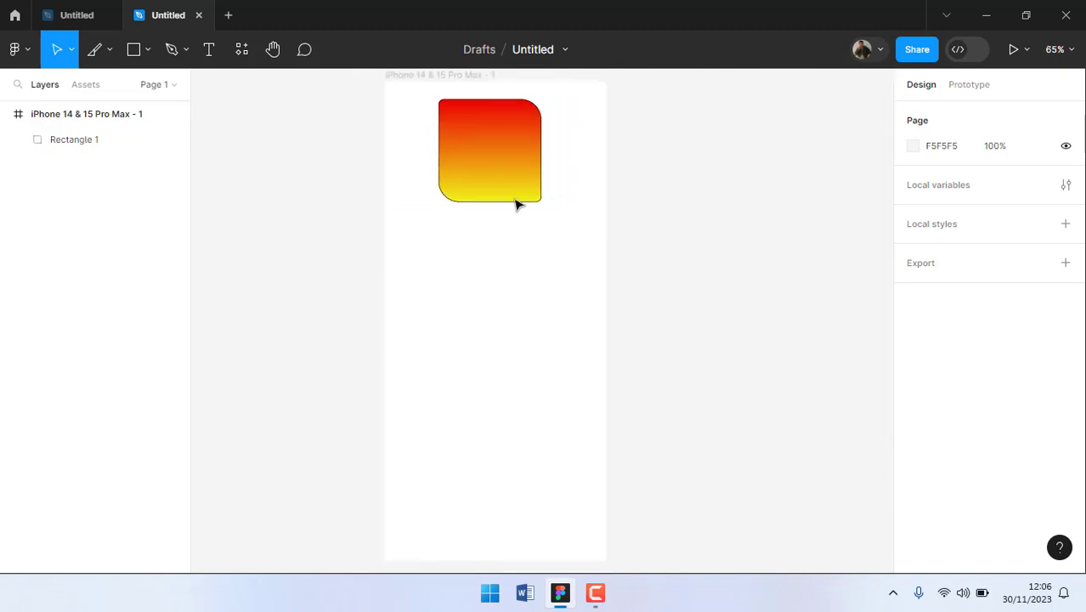
- Add a drop shadow effect to the gradient square and inspect it along the lower edge
left_click(511, 197)
scroll(930, 506, "down", 2)
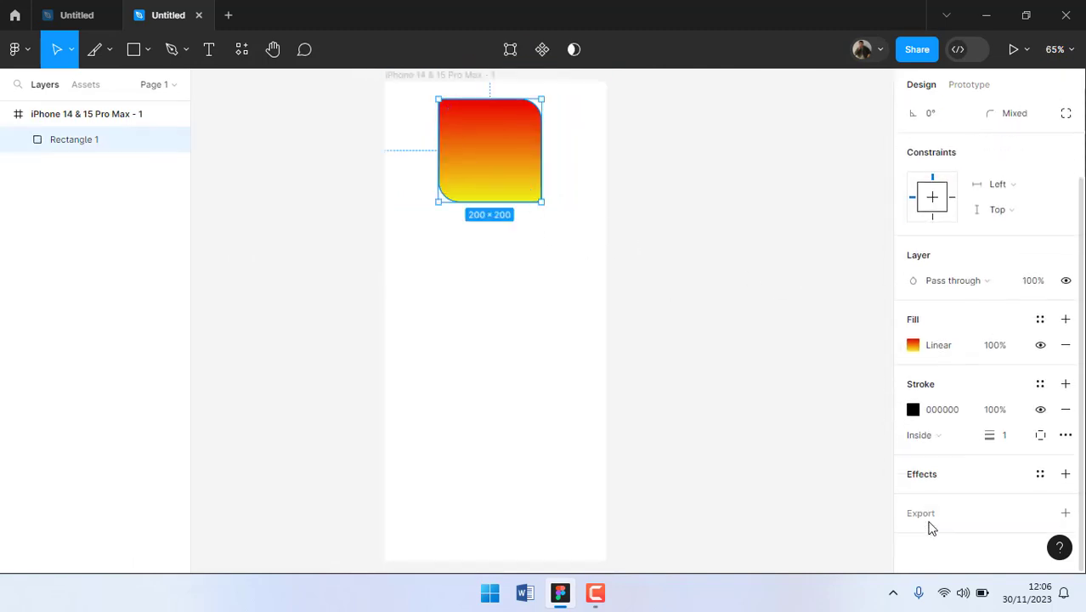
left_click(932, 479)
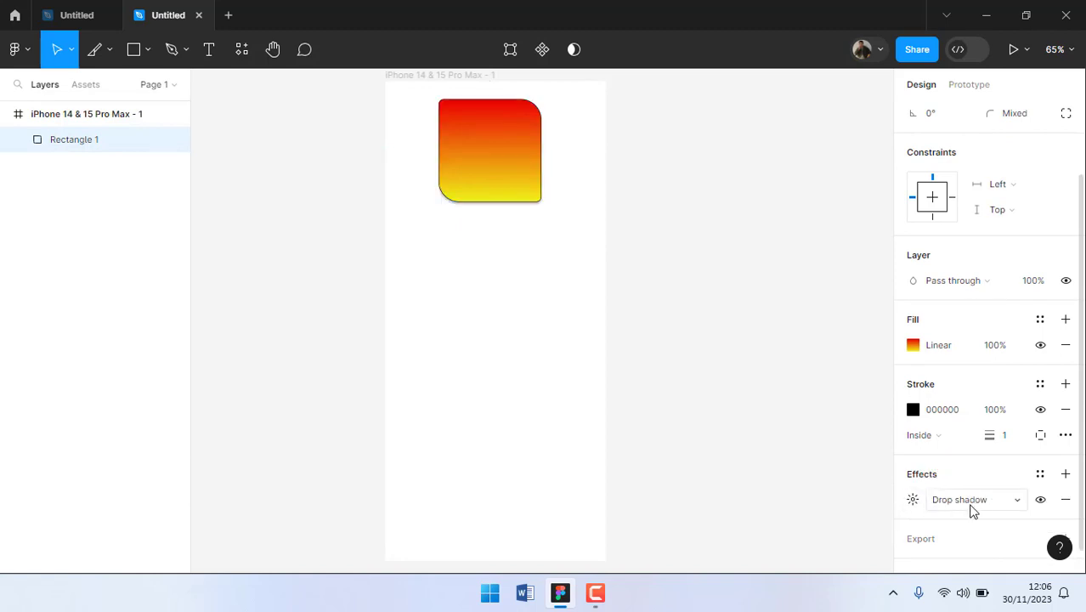
left_click(589, 230)
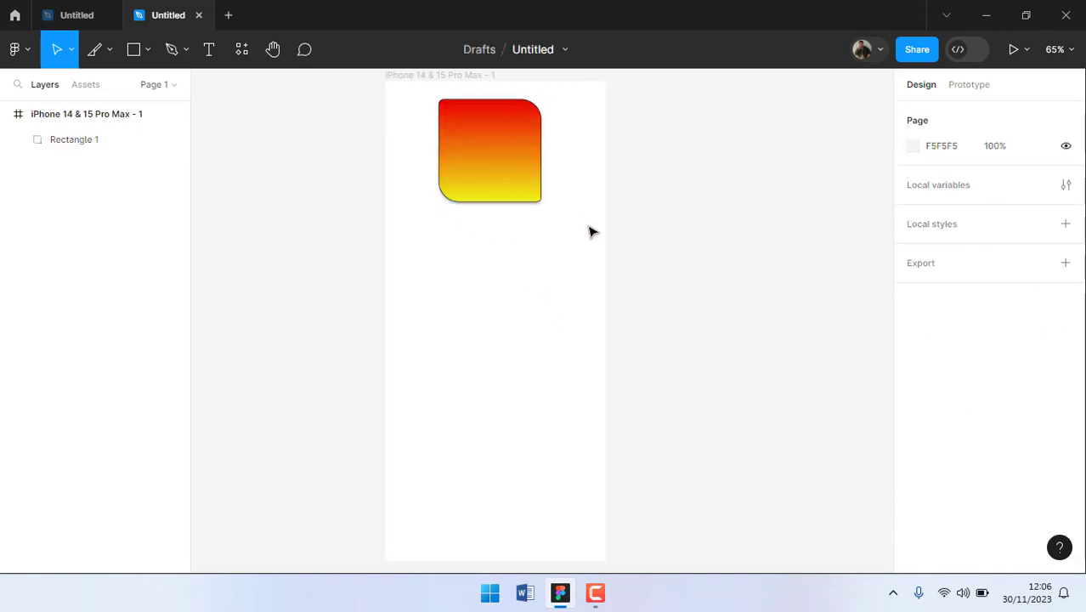
scroll(504, 216, "up", 6)
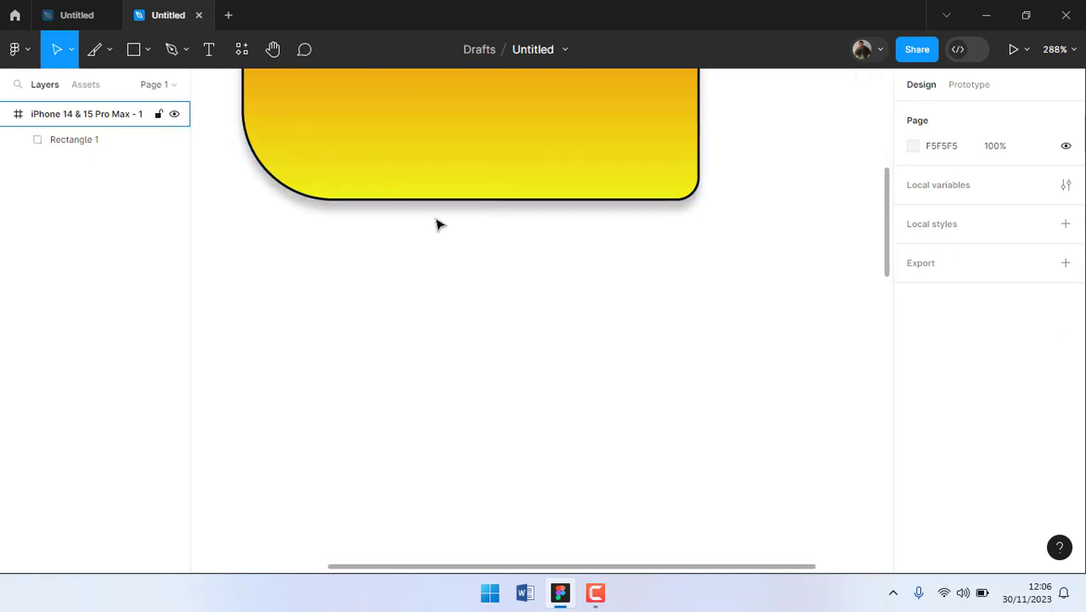
scroll(561, 219, "down", 5)
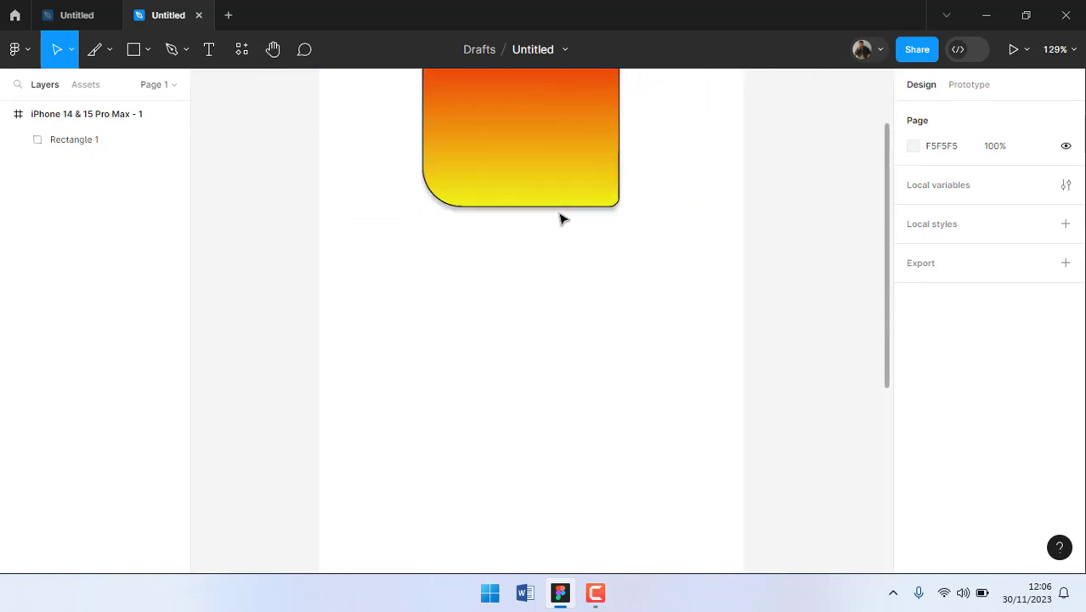
- Set the square's drop shadow to X 10, Y 10, blur 10 and spread 10
left_click(540, 228)
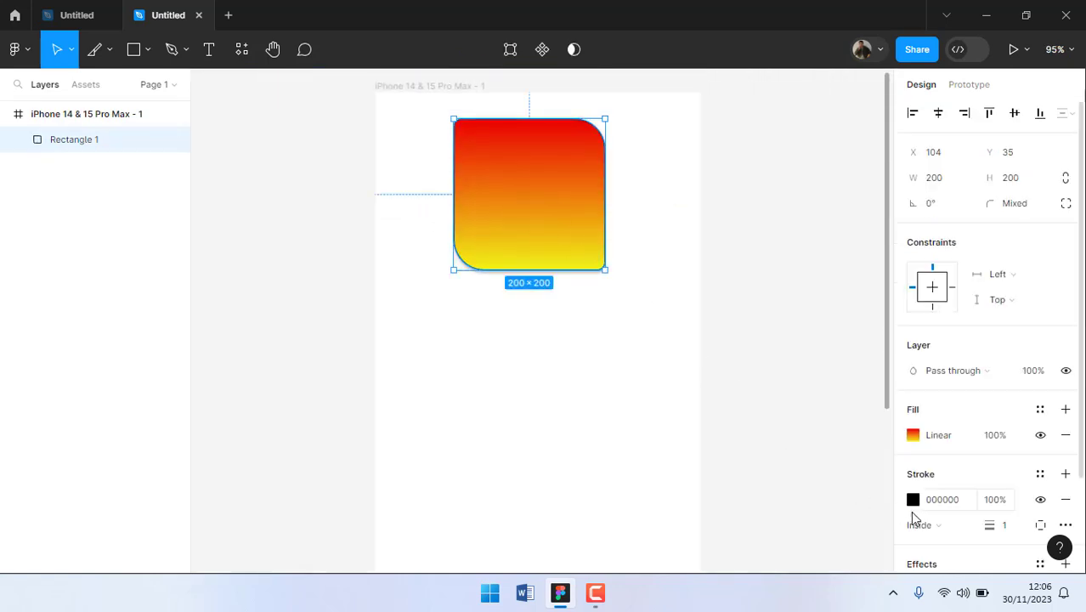
scroll(924, 508, "down", 3)
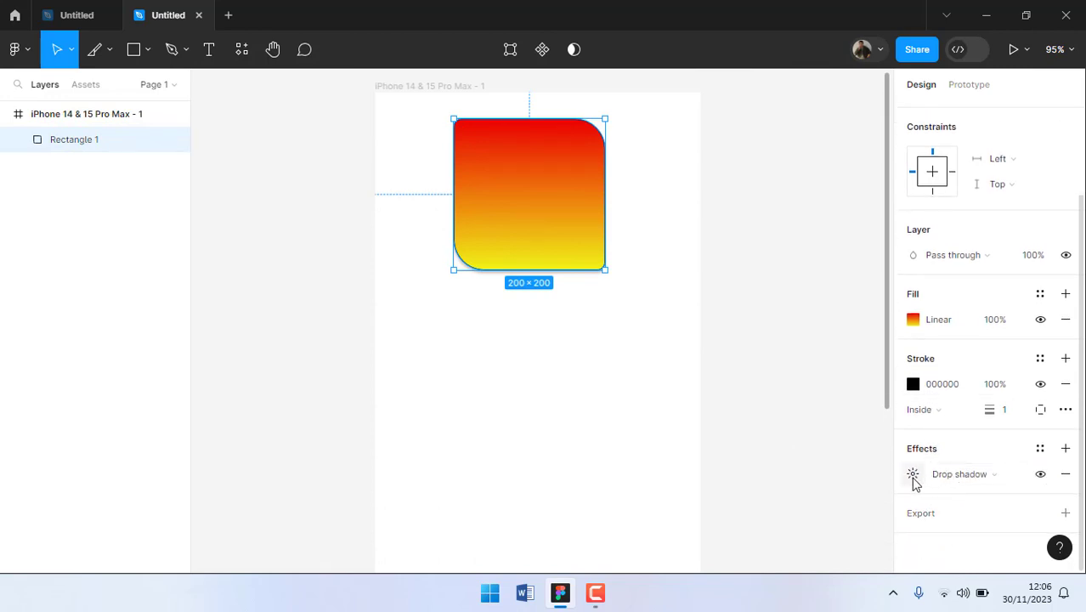
left_click(966, 481)
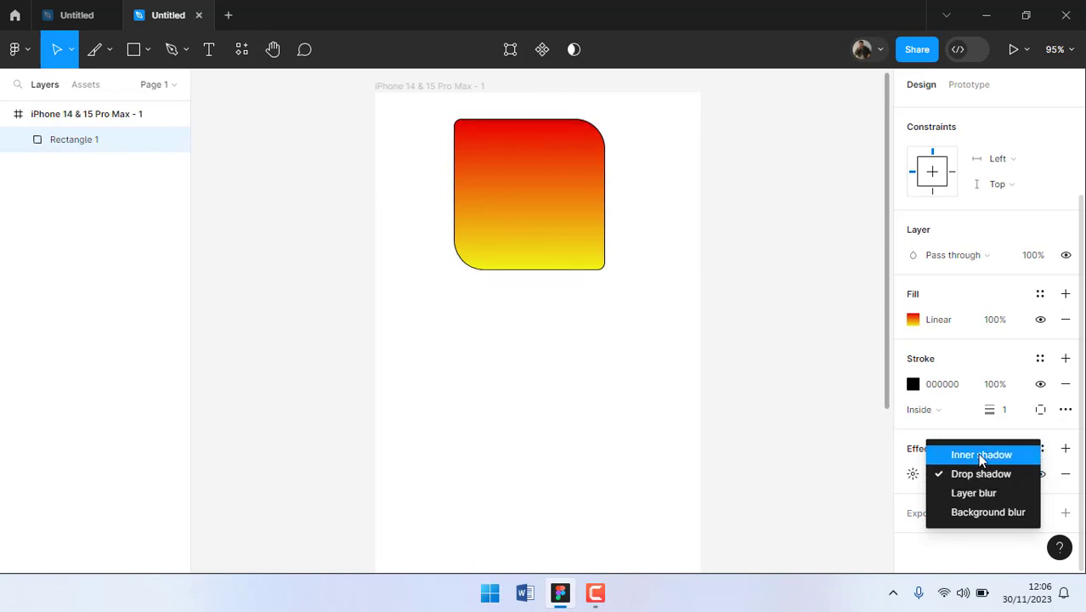
left_click(826, 457)
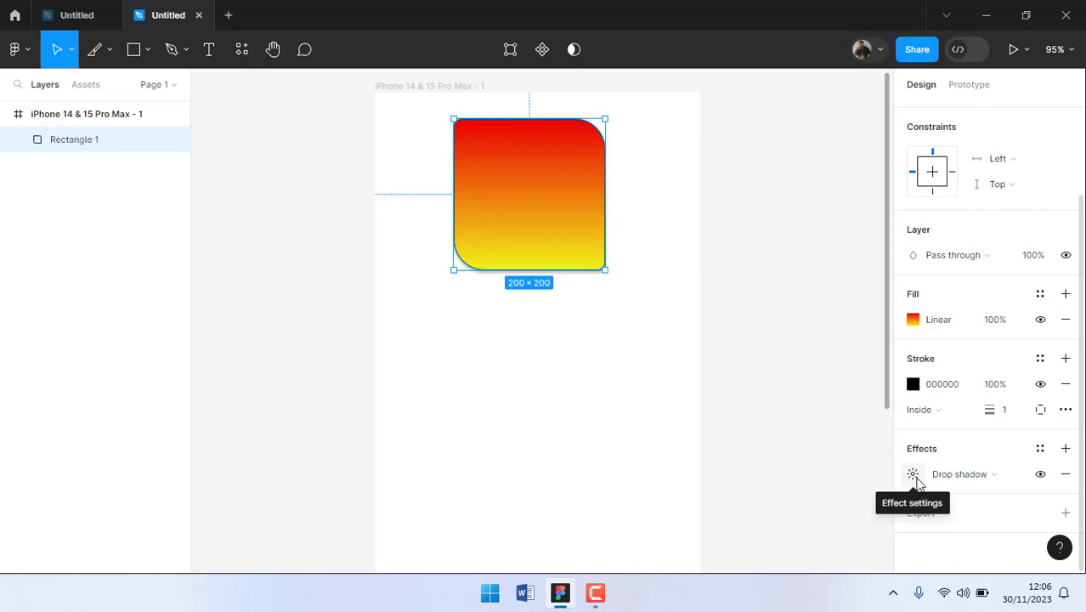
left_click(913, 475)
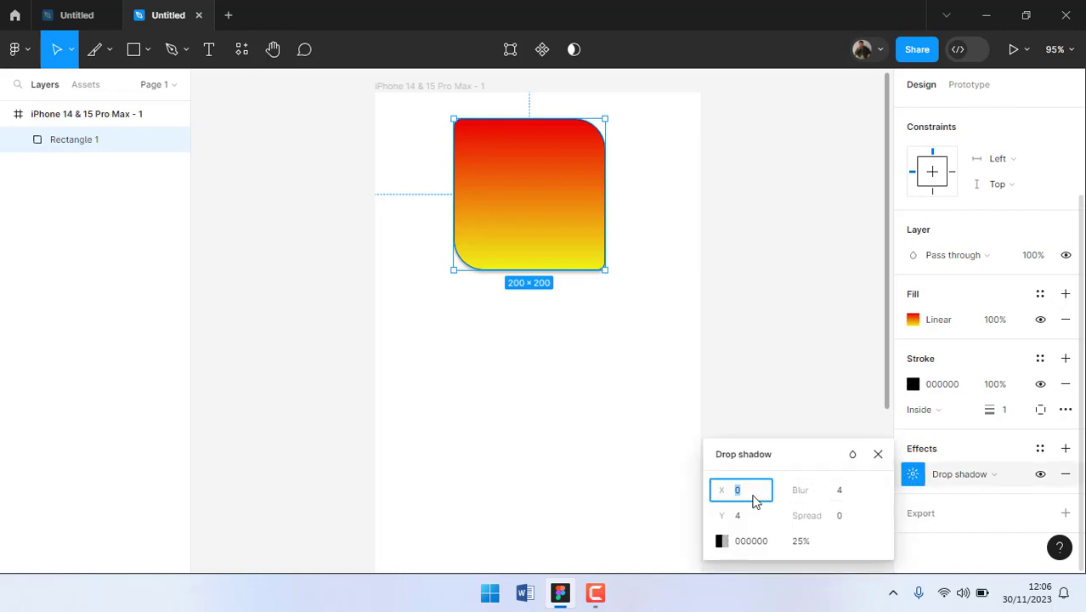
type("10")
key("Tab")
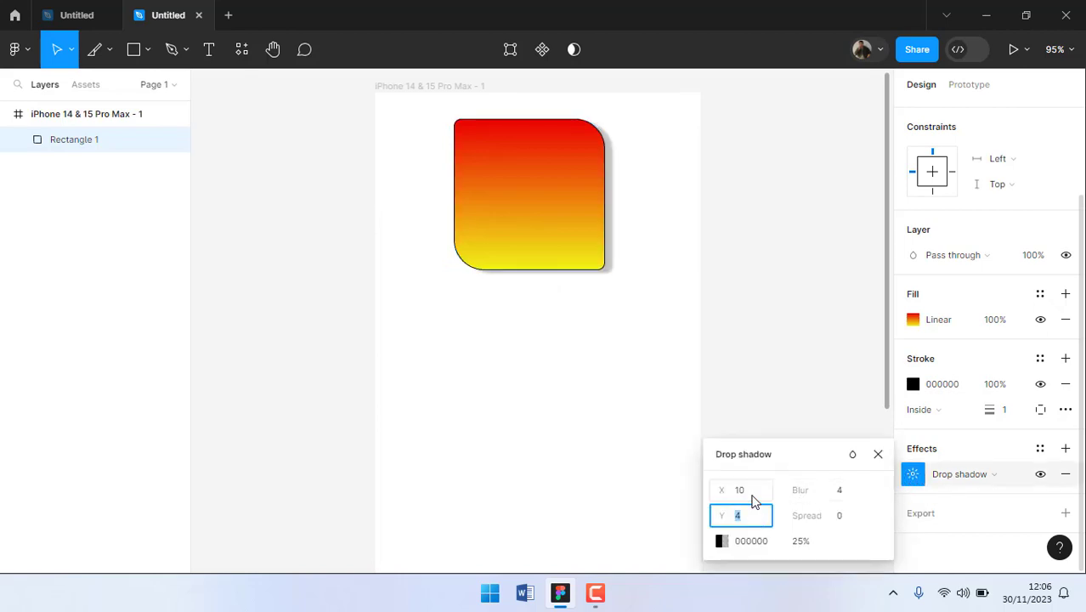
type("10")
key("Tab")
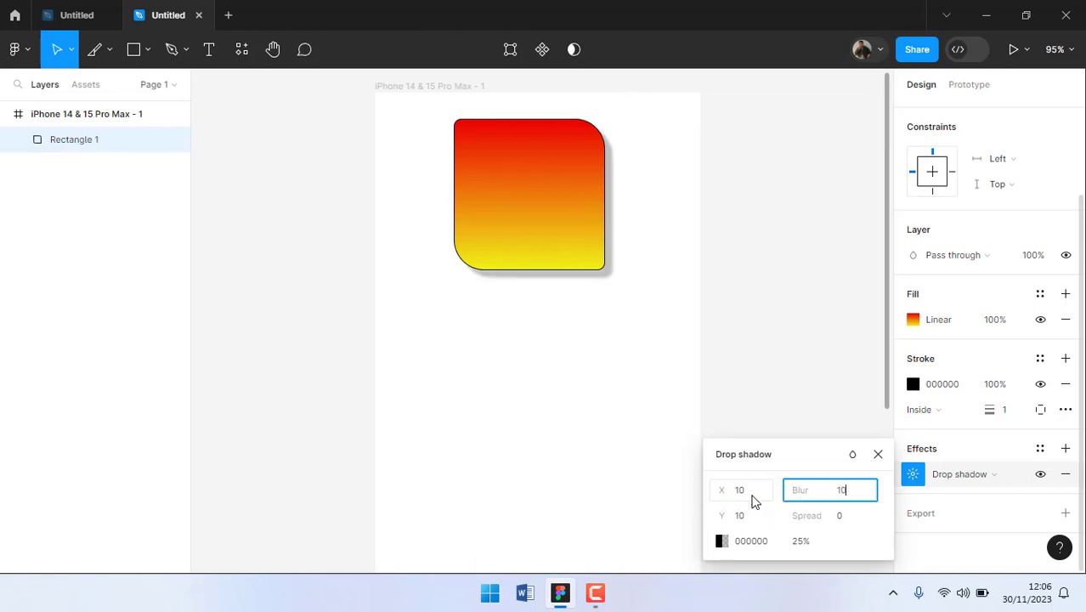
key("Tab")
type("10")
key("Return")
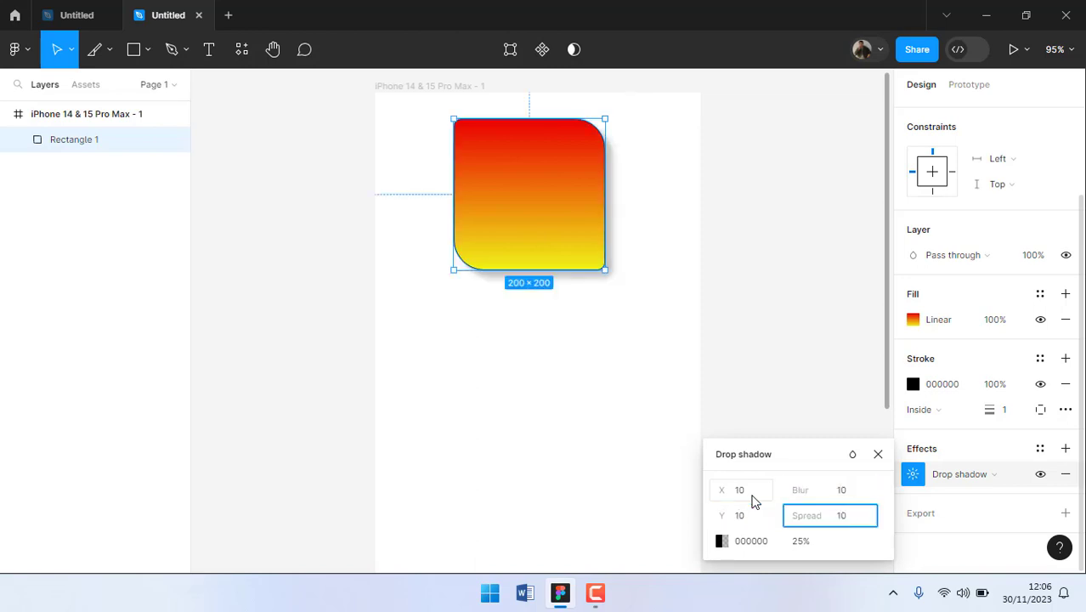
left_click(750, 499)
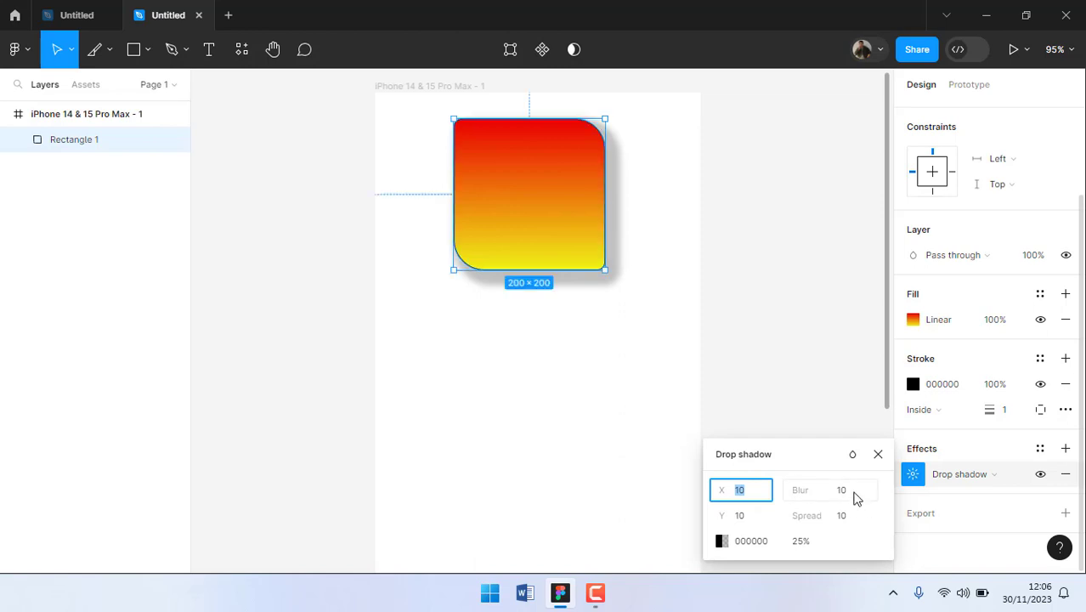
left_click(855, 497)
left_click(746, 518)
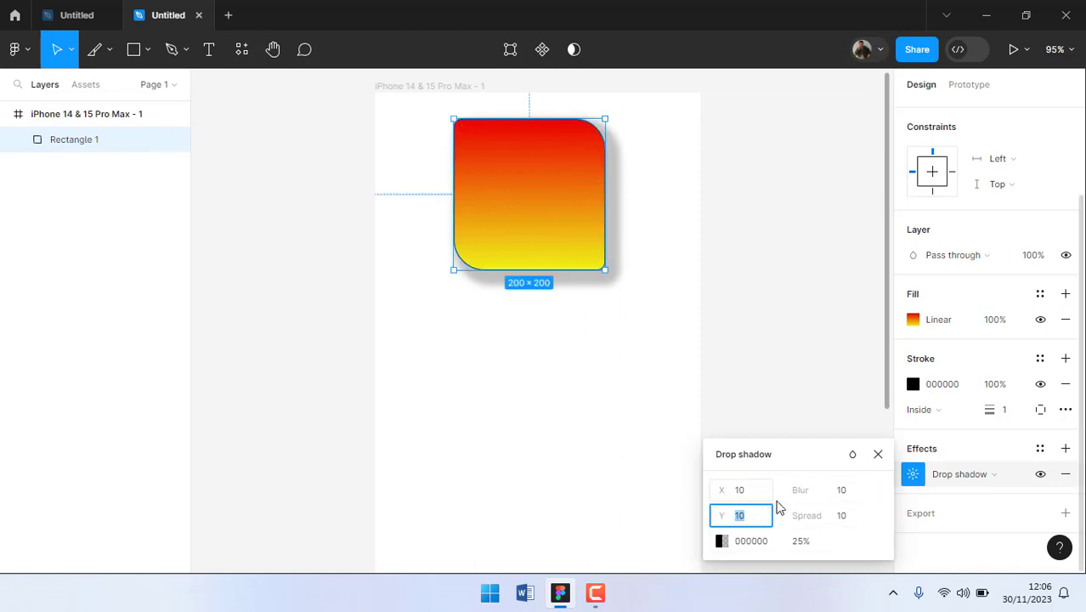
left_click(861, 520)
double_click(856, 517)
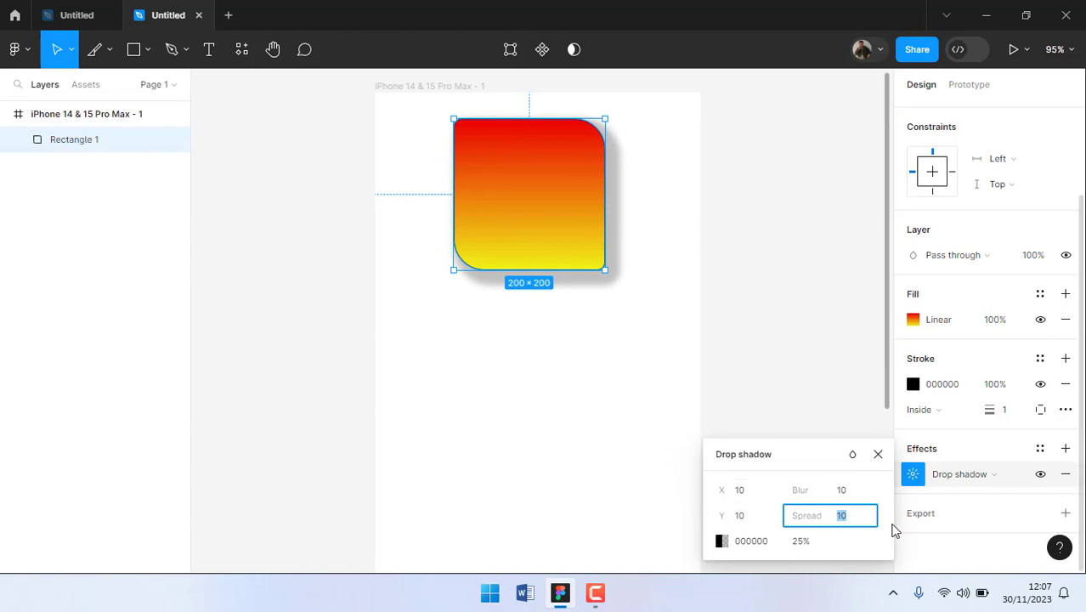
- Change the drop shadow's colour to red F30B0B, keeping its opacity at 25%
left_click(720, 544)
left_click_drag(645, 273, 694, 175)
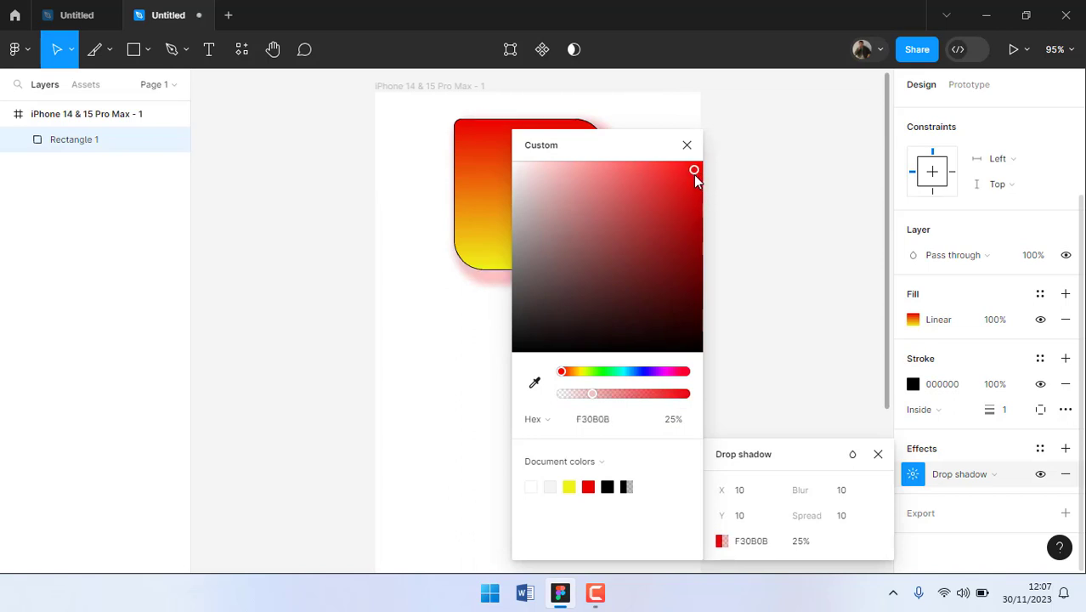
left_click(677, 425)
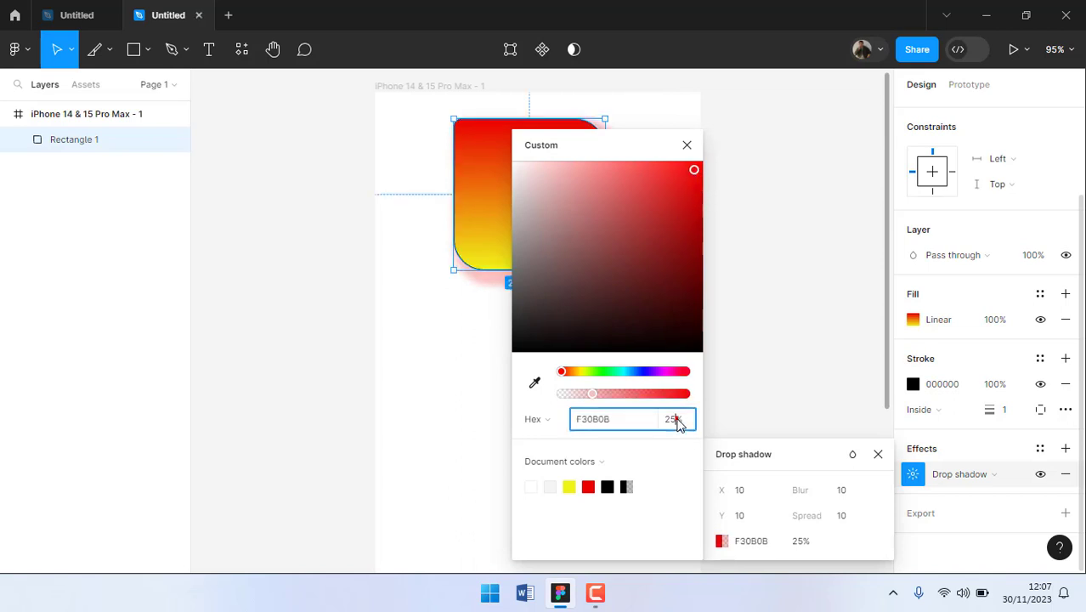
left_click(698, 149)
left_click(812, 548)
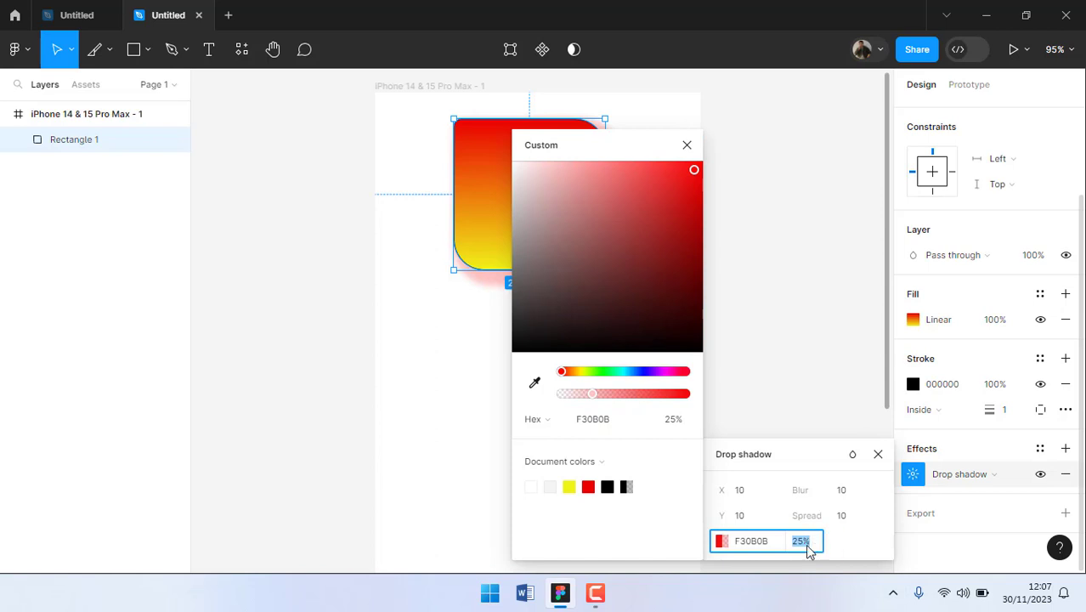
left_click(684, 425)
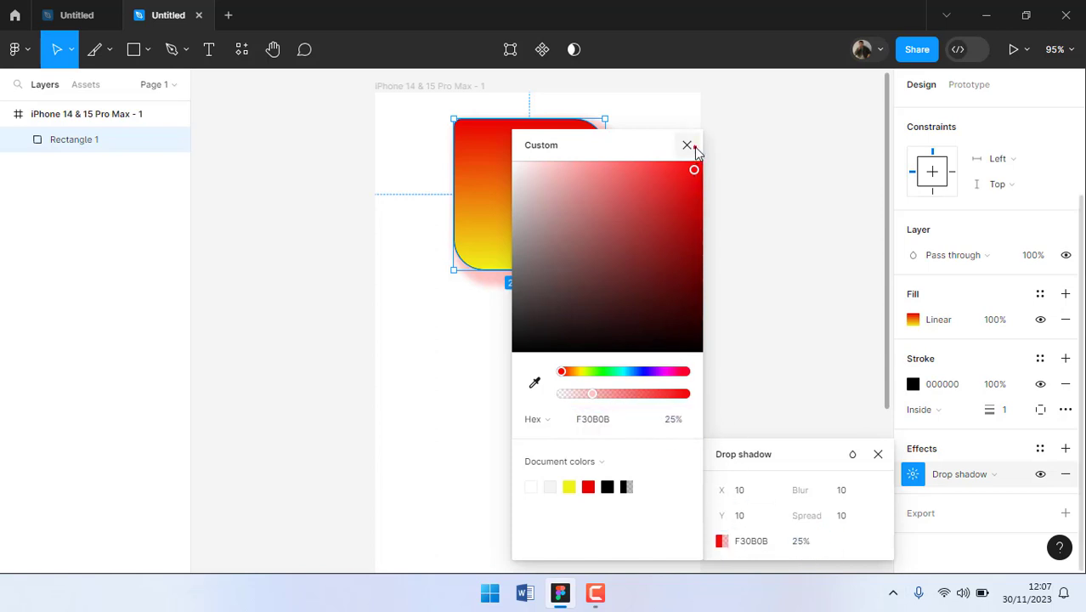
left_click(687, 145)
left_click(879, 456)
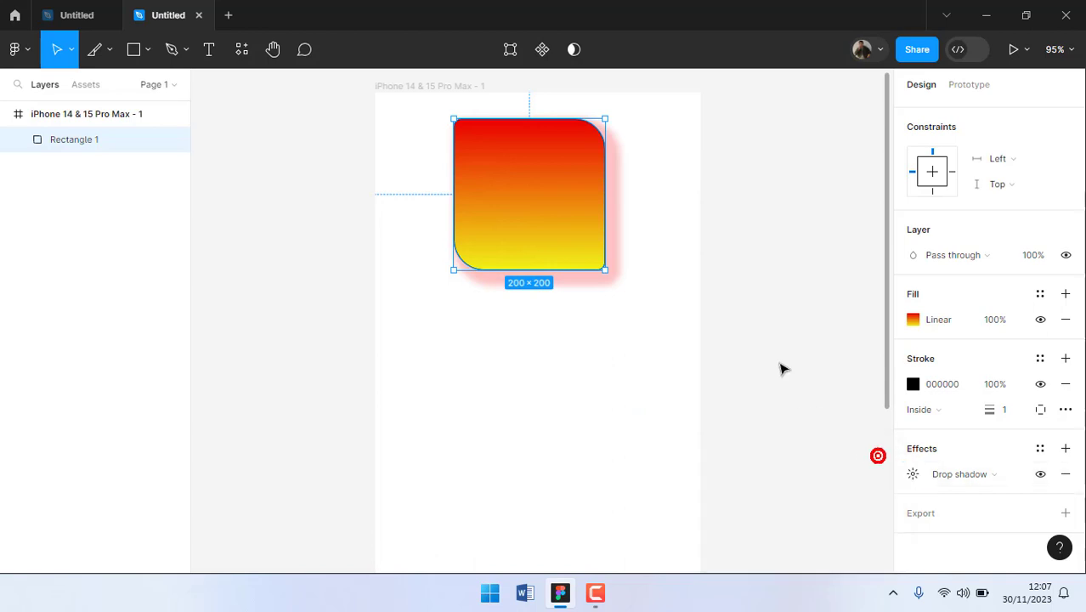
- Undo the colour, spread, blur and offset changes made to the square's drop shadow
key("ctrl+z")
key("ctrl+z")
key("ctrl+z")
key("ctrl+z")
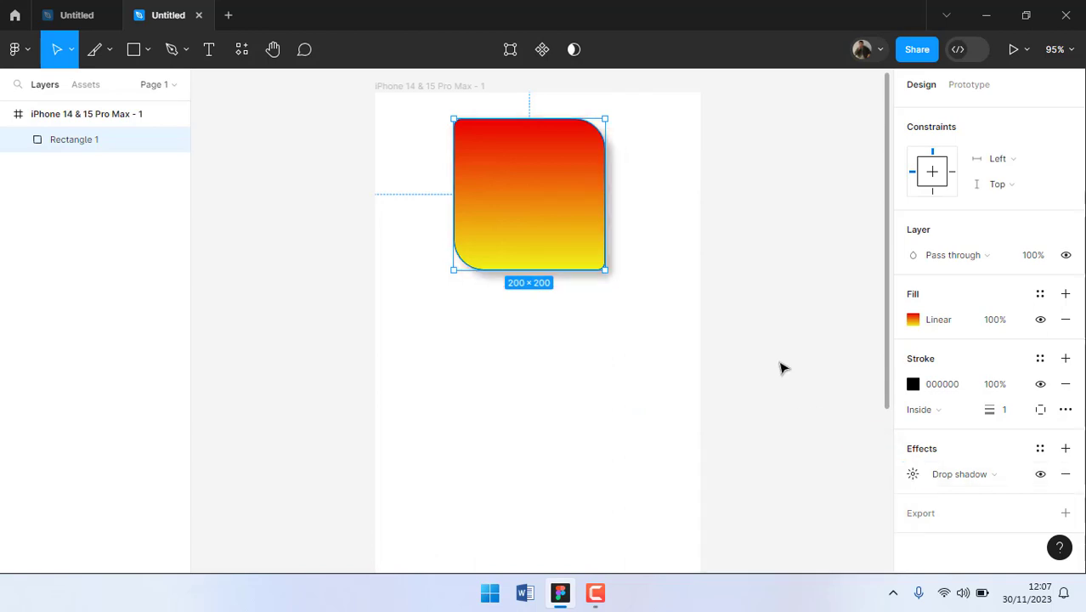
key("ctrl+z")
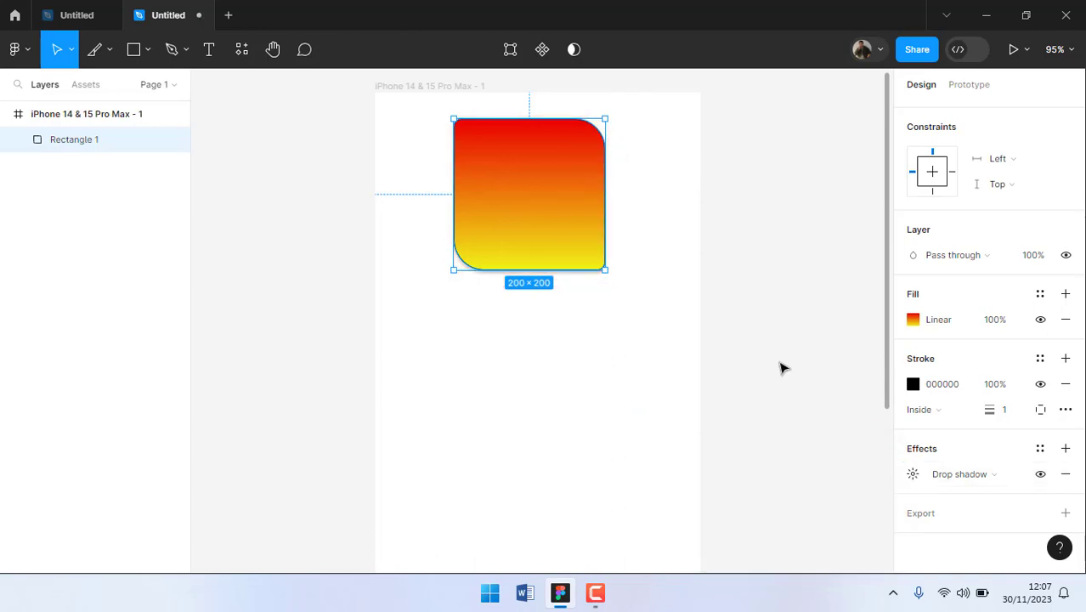
scroll(544, 270, "down", 2)
scroll(548, 308, "down", 2)
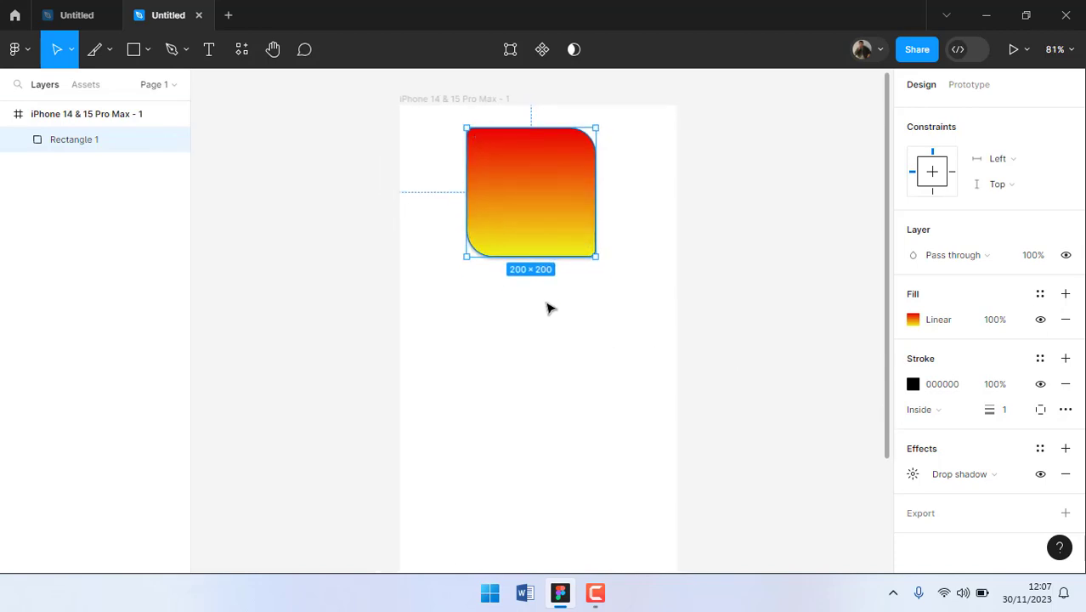
- Copy the gradient square and paste the copy in place inside the phone frame
scroll(551, 313, "down", 3)
scroll(576, 359, "down", 3)
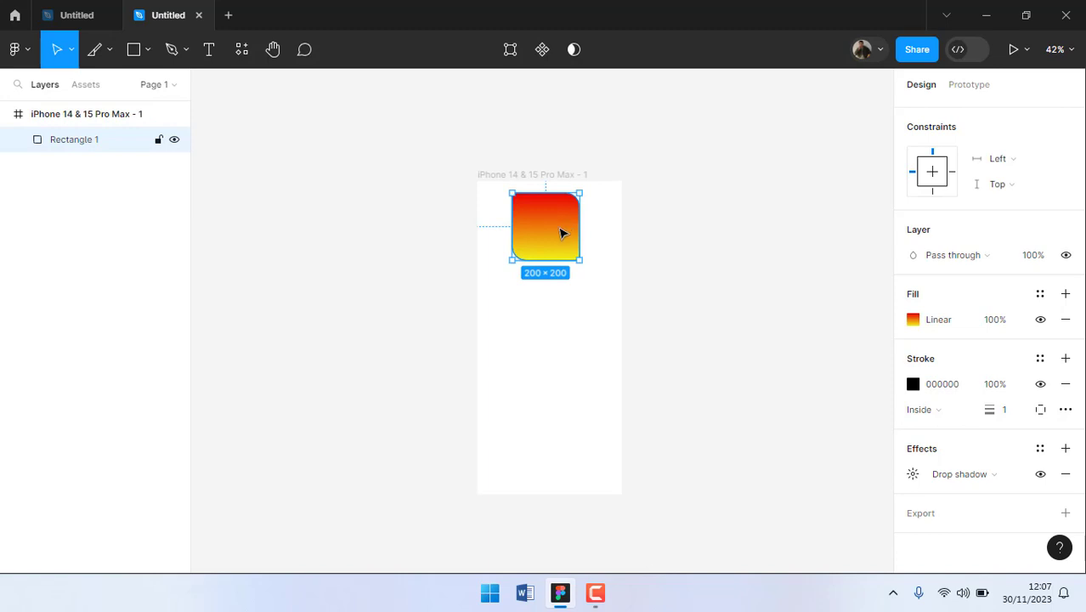
scroll(561, 241, "up", 4)
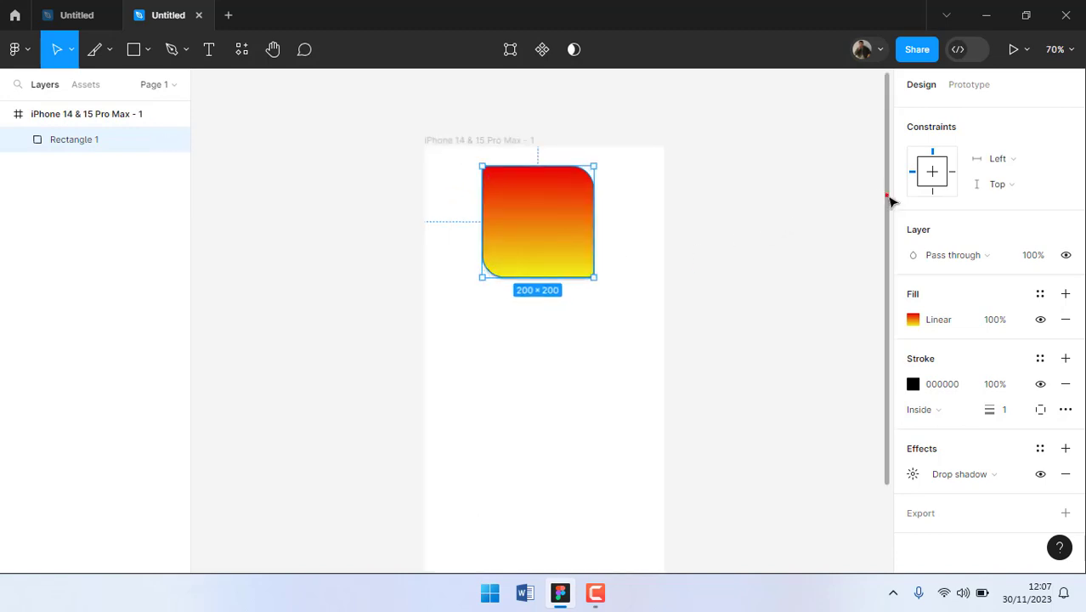
left_click_drag(890, 200, 875, 247)
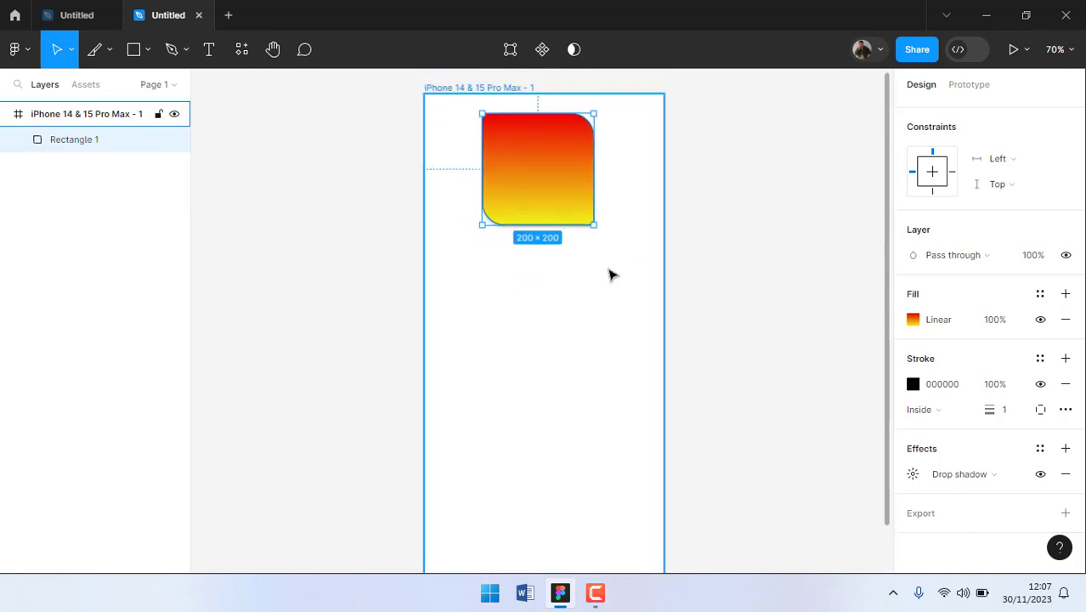
left_click(791, 248)
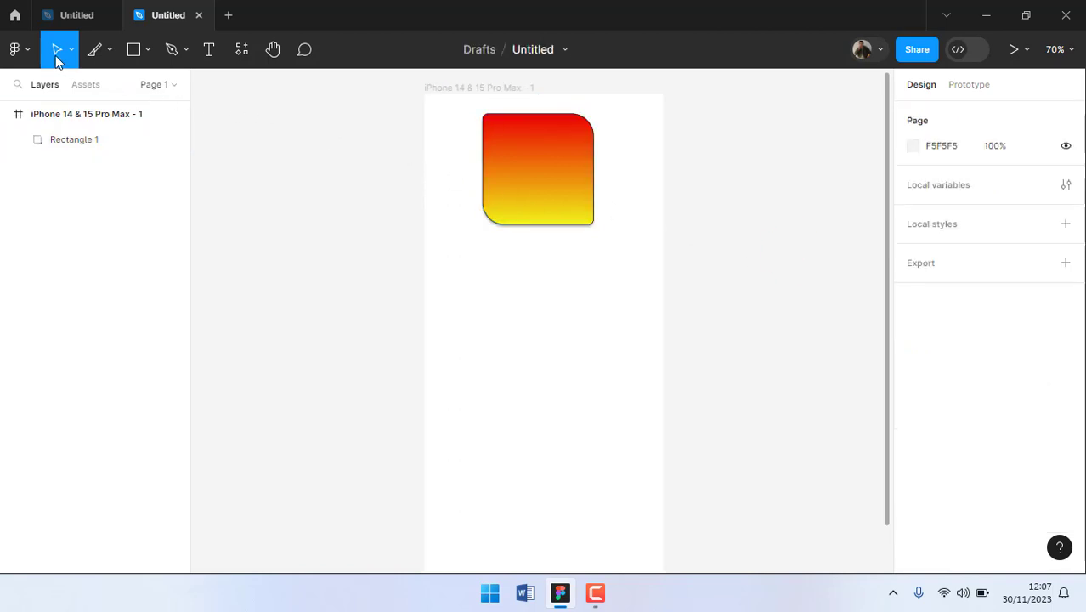
left_click(539, 202)
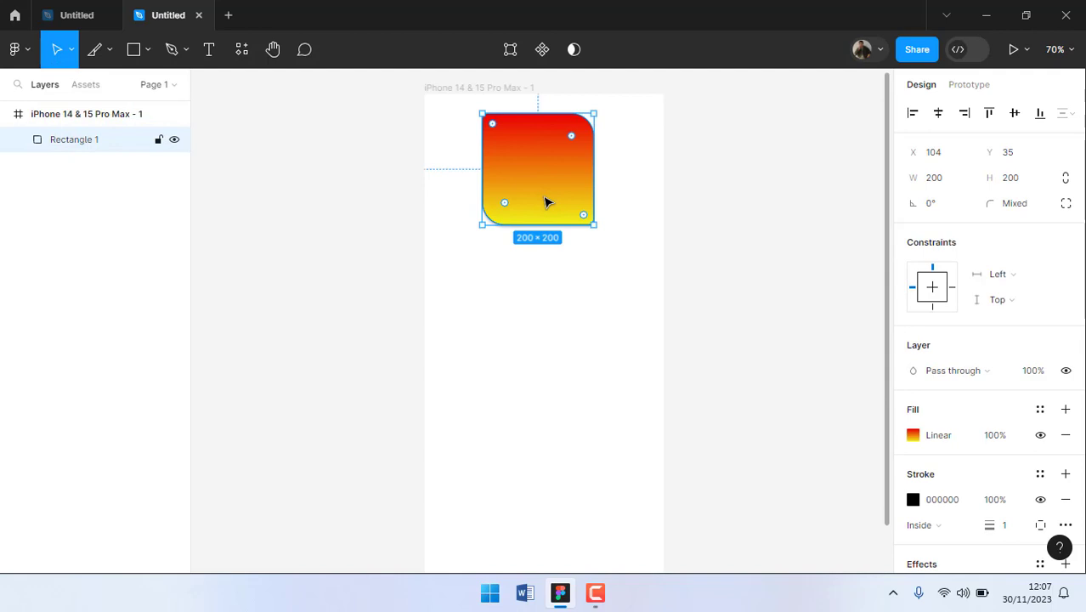
key("ctrl+c")
key("ctrl+v")
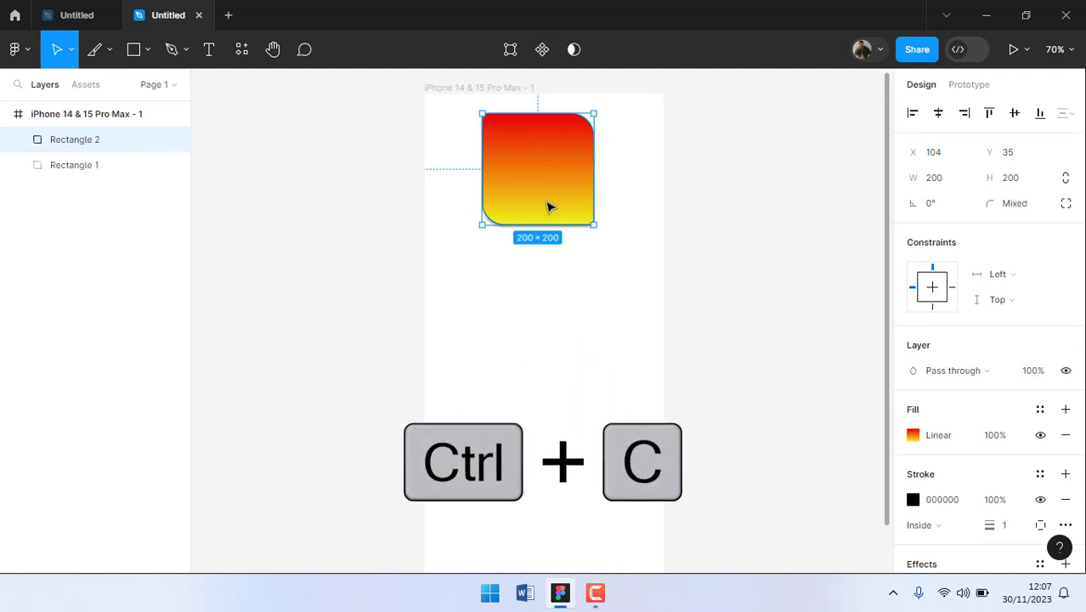
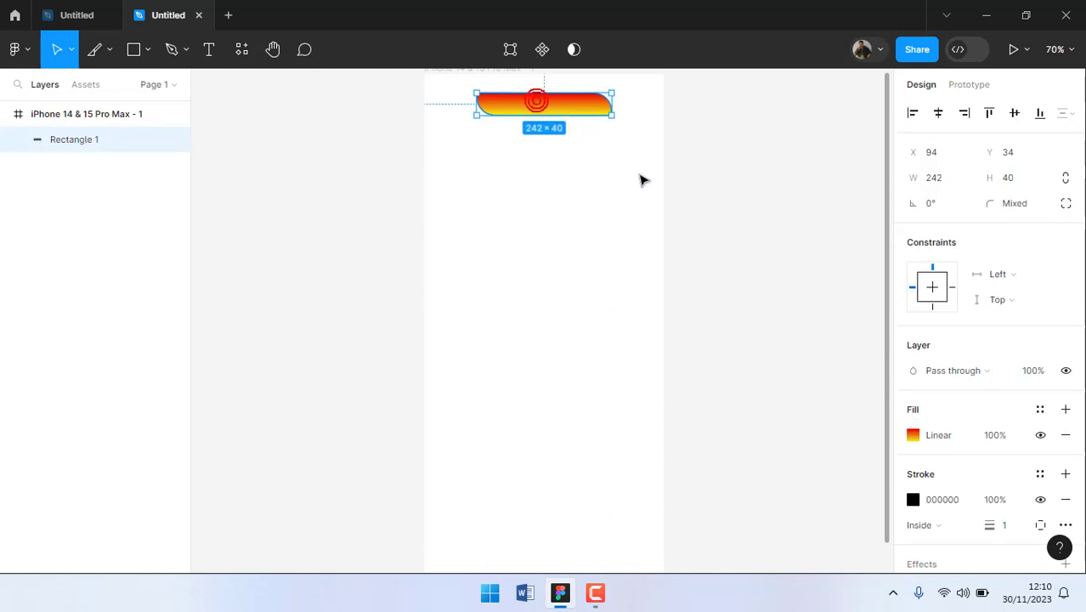
- Remove the stroke from the 242 × 40 gradient bar and reselect the bar
left_click(1066, 499)
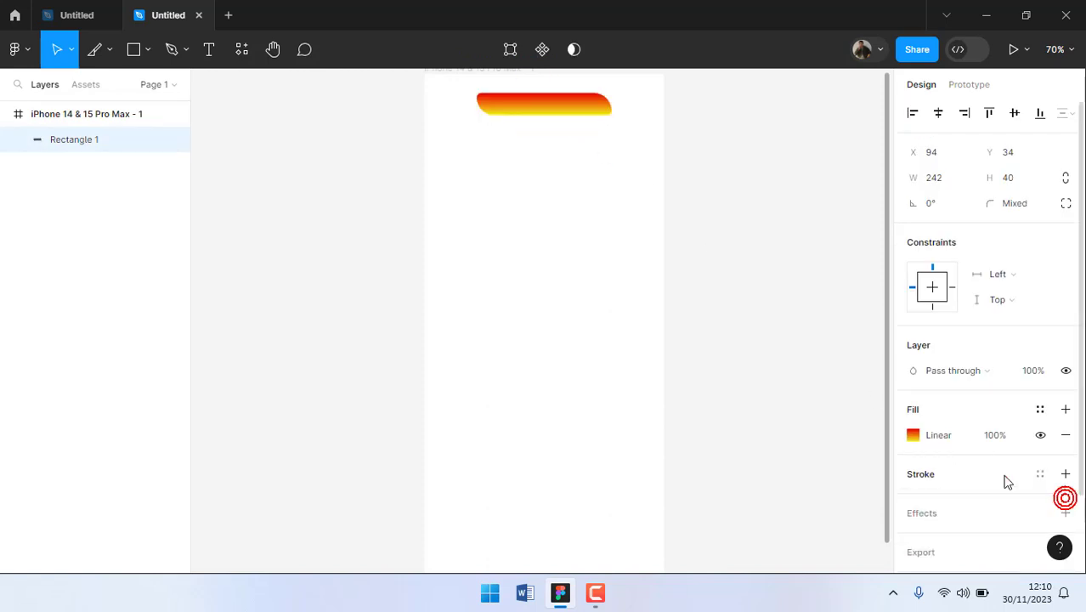
left_click(759, 262)
left_click(528, 112)
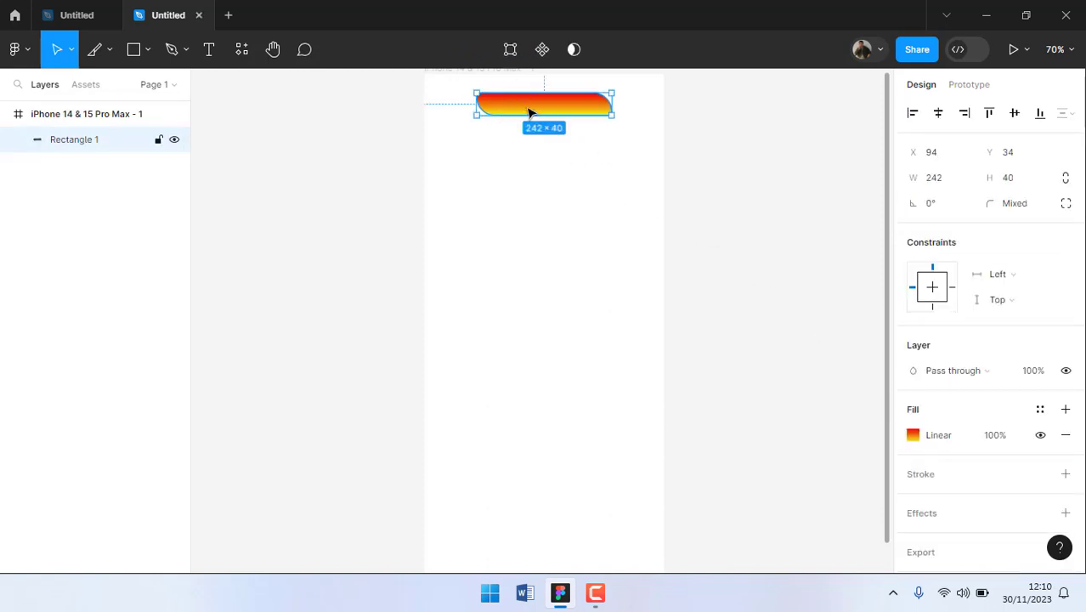
- Duplicate the gradient bar, move the copy just below the original, and repeat the duplication into an evenly spaced column of ten bars
key("ctrl+d")
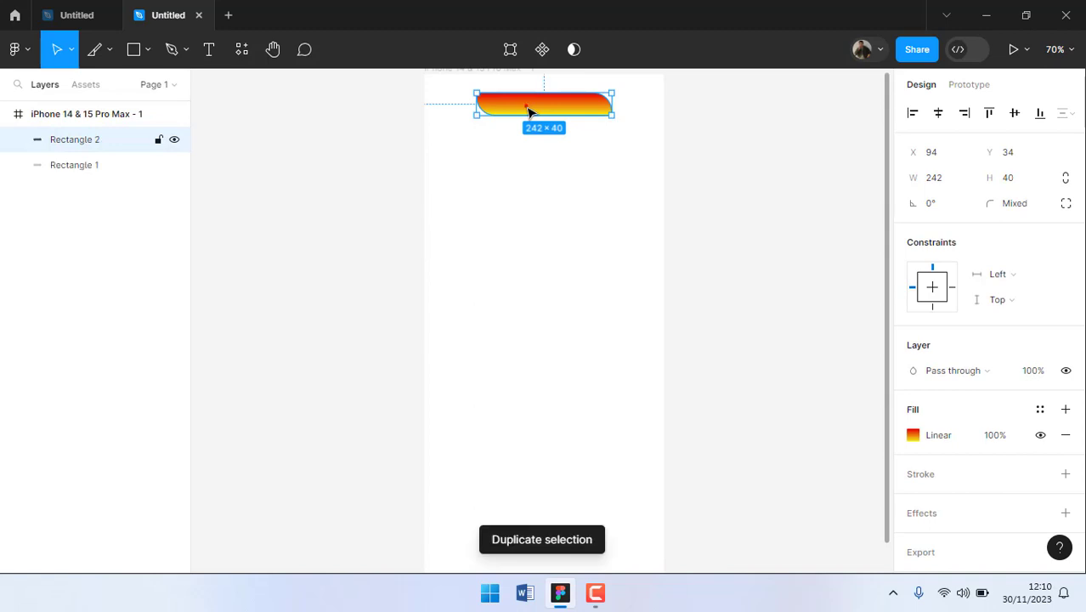
left_click_drag(529, 117, 530, 146)
key("ctrl+d")
key("ctrl+d")
key("ctrl+d")
key("ctrl+d")
key("ctrl+d")
key("ctrl+d")
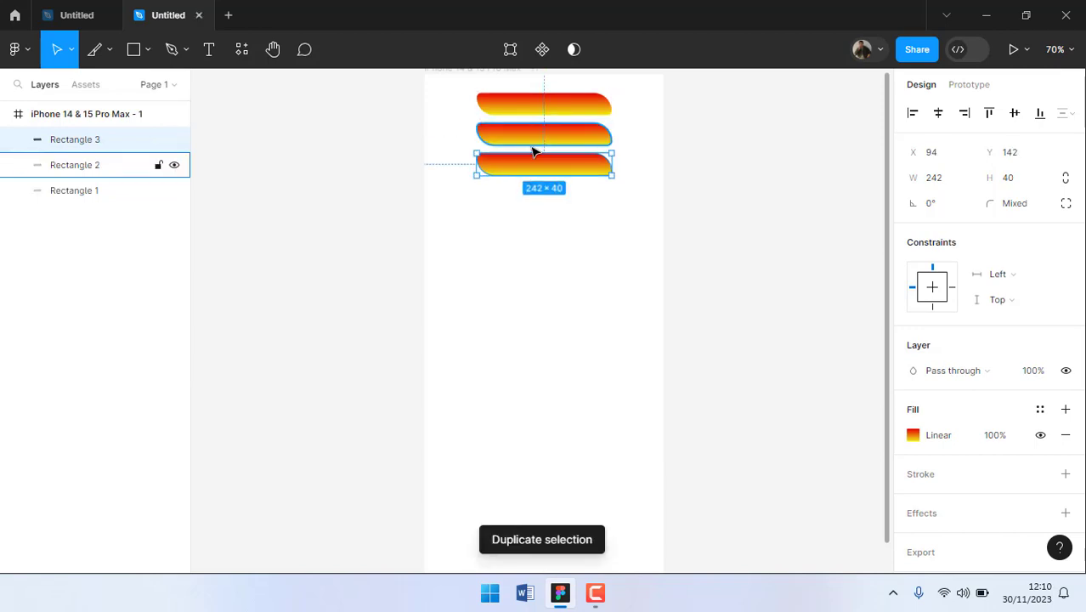
key("ctrl+d")
key("ctrl+d")
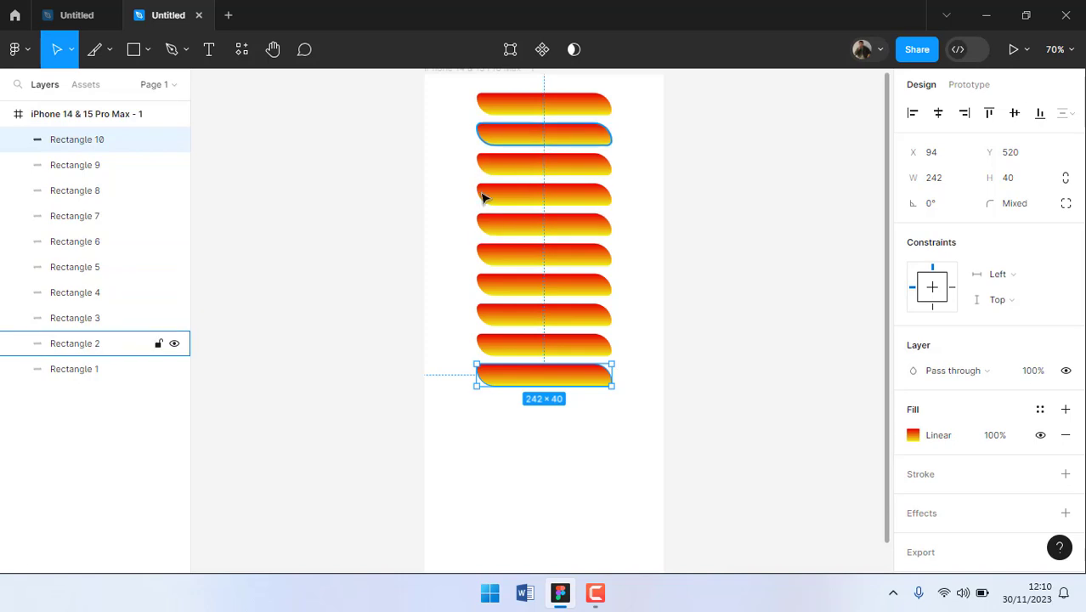
- Select all the gradient bars in the phone frame and delete them
left_click(547, 134)
left_click(555, 165)
left_click(558, 198)
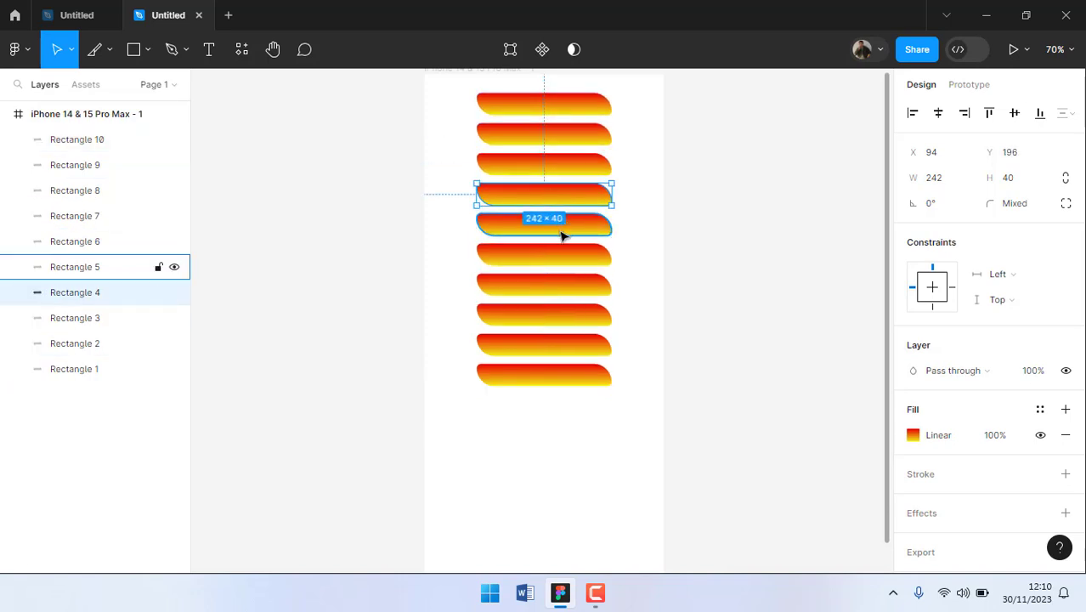
left_click(561, 231)
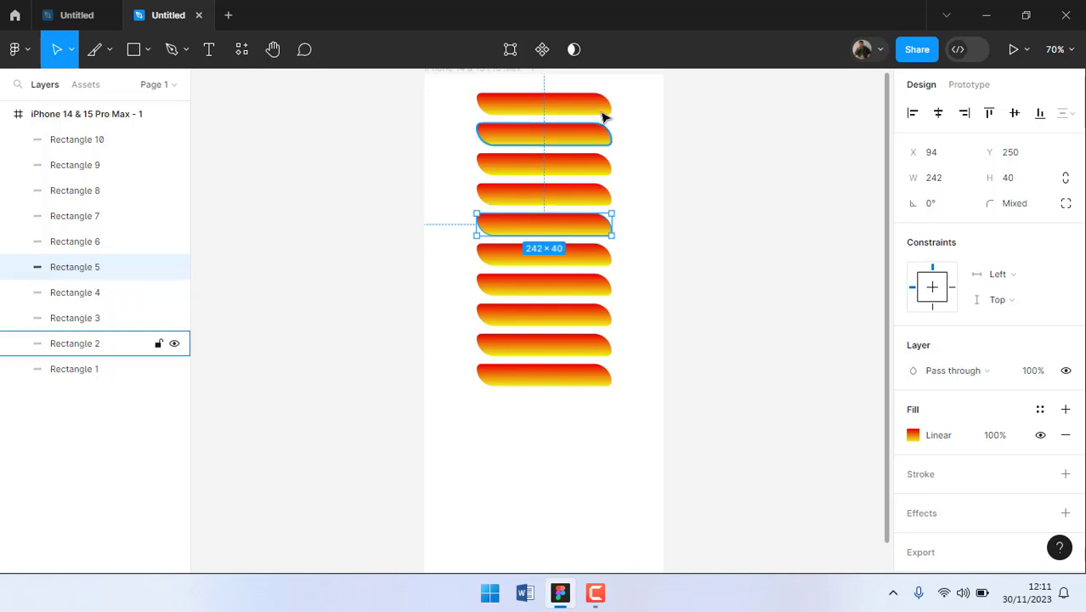
left_click_drag(421, 88, 618, 417)
key("Delete")
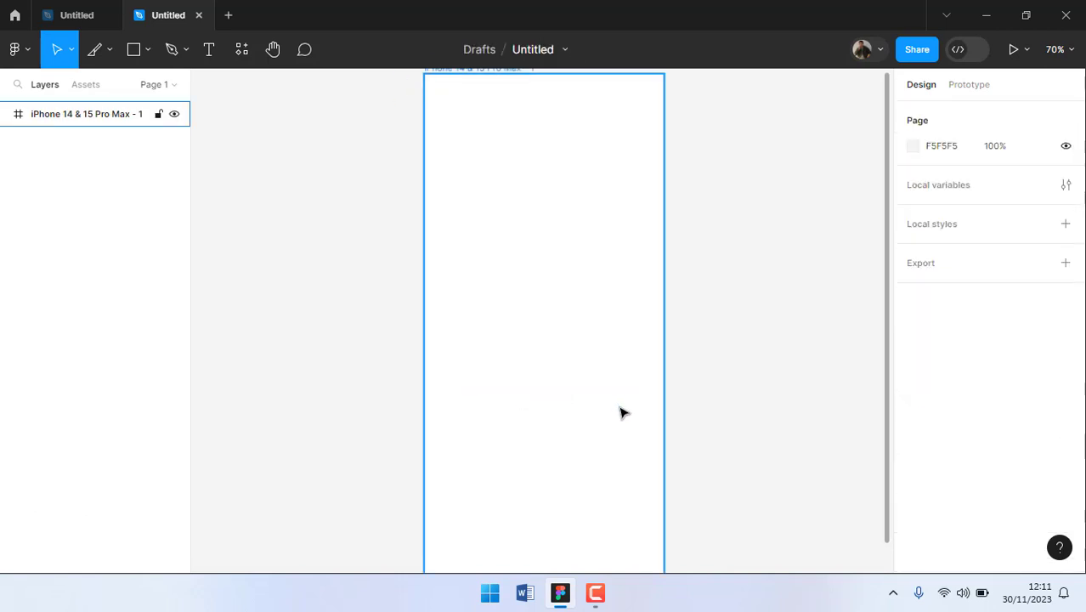
- Draw a straight horizontal line about 310 long across the upper part of the phone frame with the Line tool, and reselect it
left_click(151, 49)
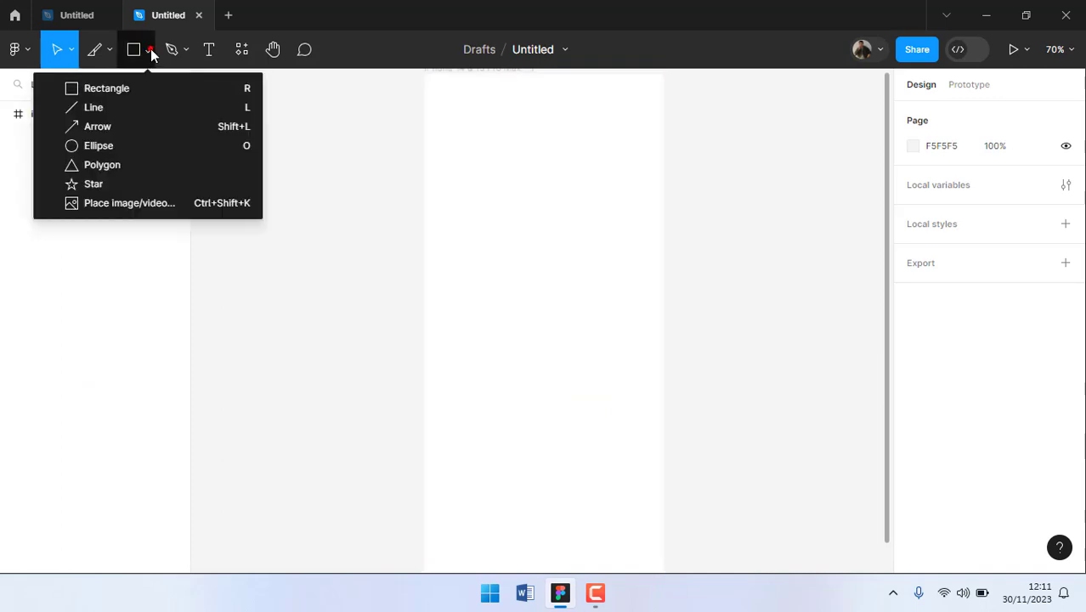
left_click(125, 107)
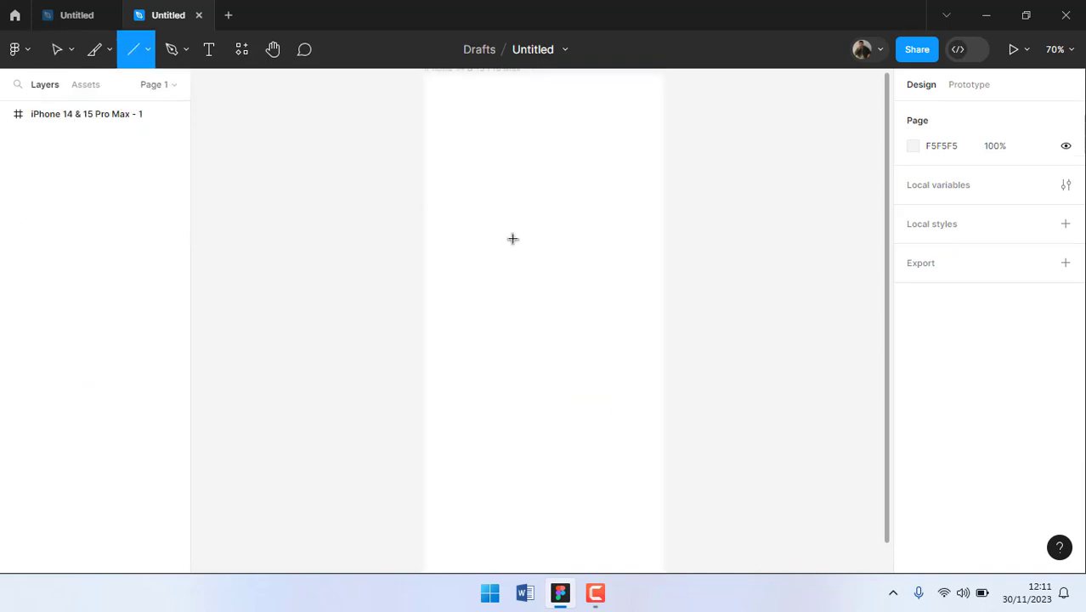
left_click_drag(464, 216, 635, 219)
key("shift")
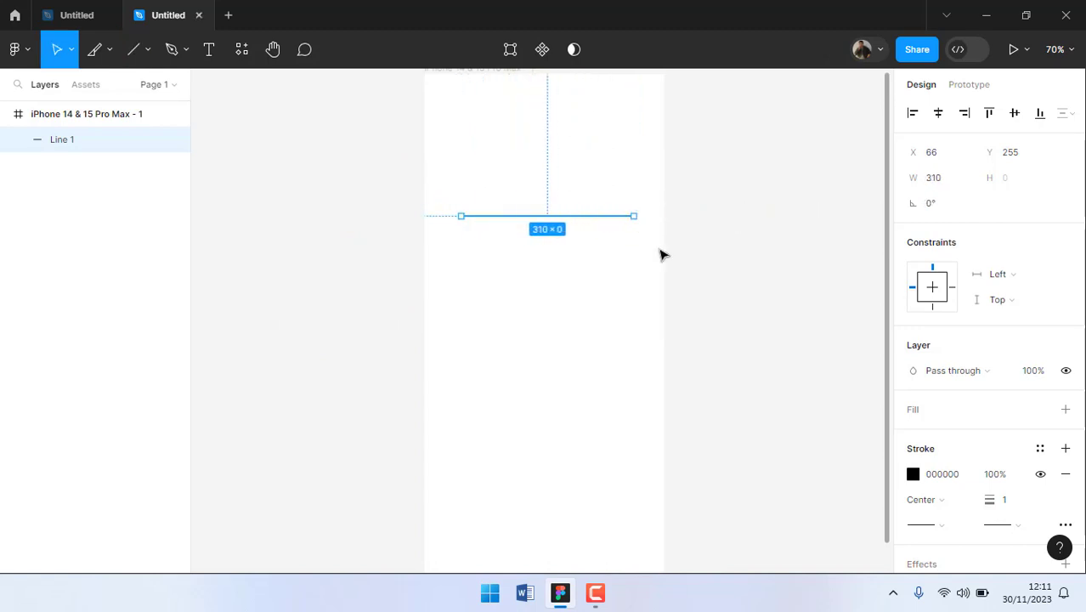
left_click(753, 252)
left_click(575, 217)
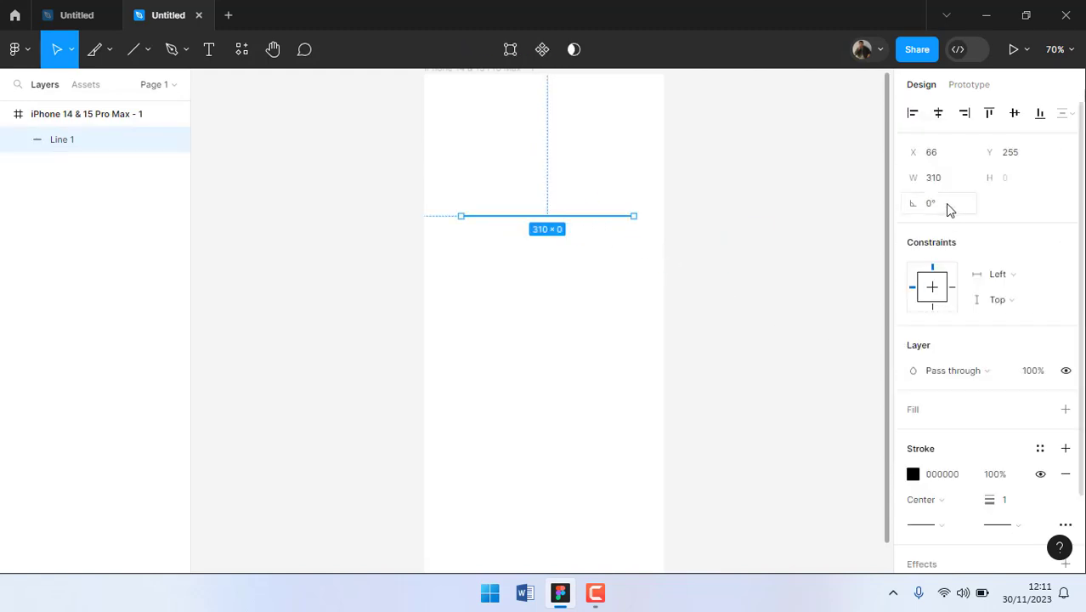
- Set the line's stroke colour to red FF0000
left_click(952, 161)
left_click(946, 181)
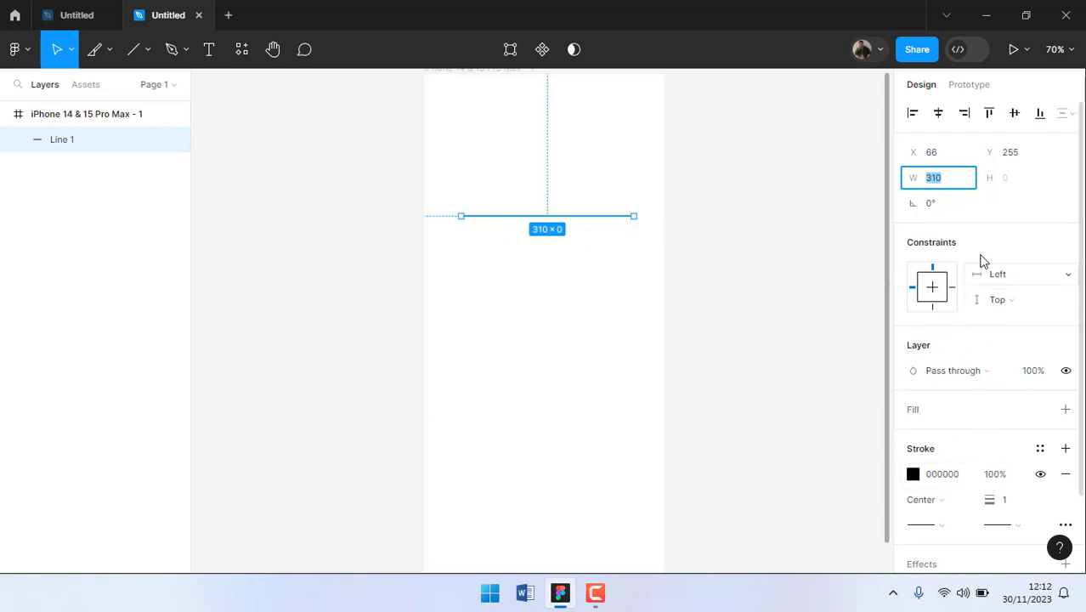
scroll(952, 433, "down", 2)
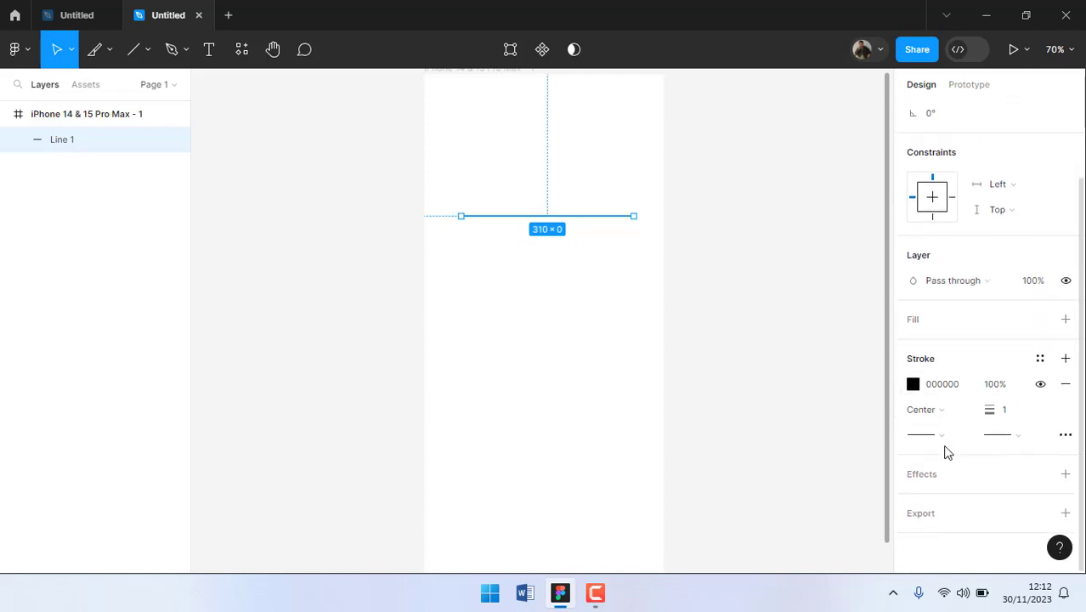
left_click(913, 384)
mouse_move(828, 263)
left_mouse_down()
mouse_move(881, 215)
mouse_move(897, 161)
left_mouse_up()
- Try a stroke weight of 4 on the red line, settle on 10, and close the colour picker
left_click(1019, 415)
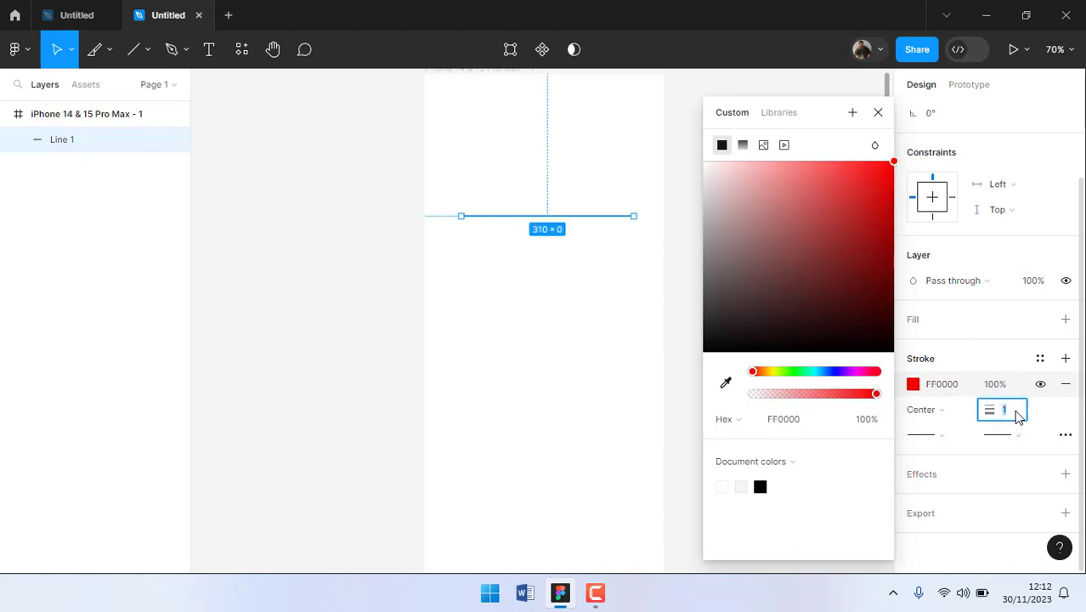
type("4")
key("Return")
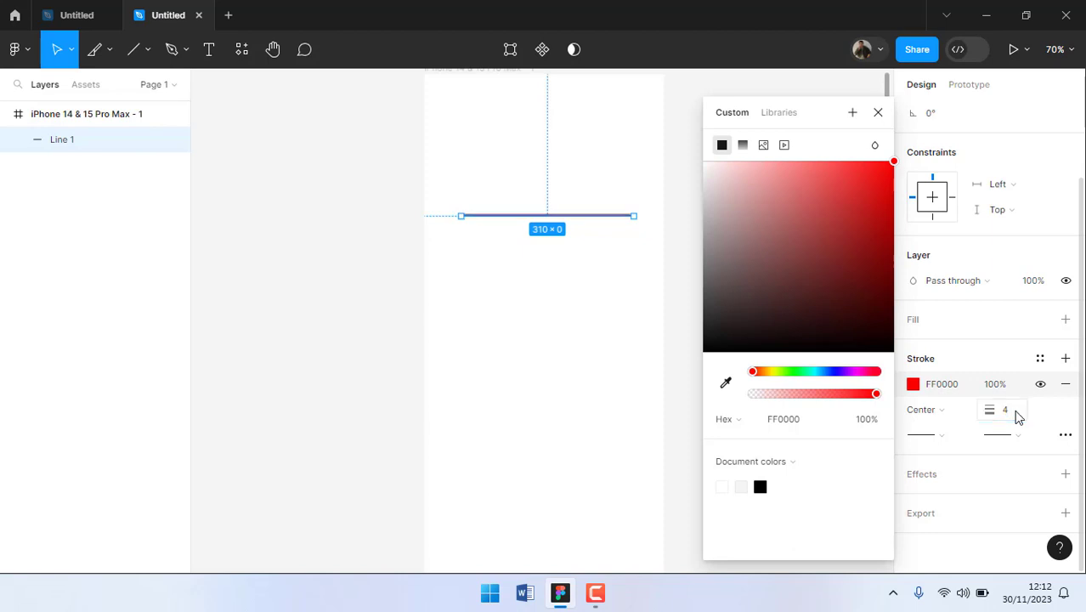
left_click(1019, 414)
type("10")
key("Return")
left_click(878, 112)
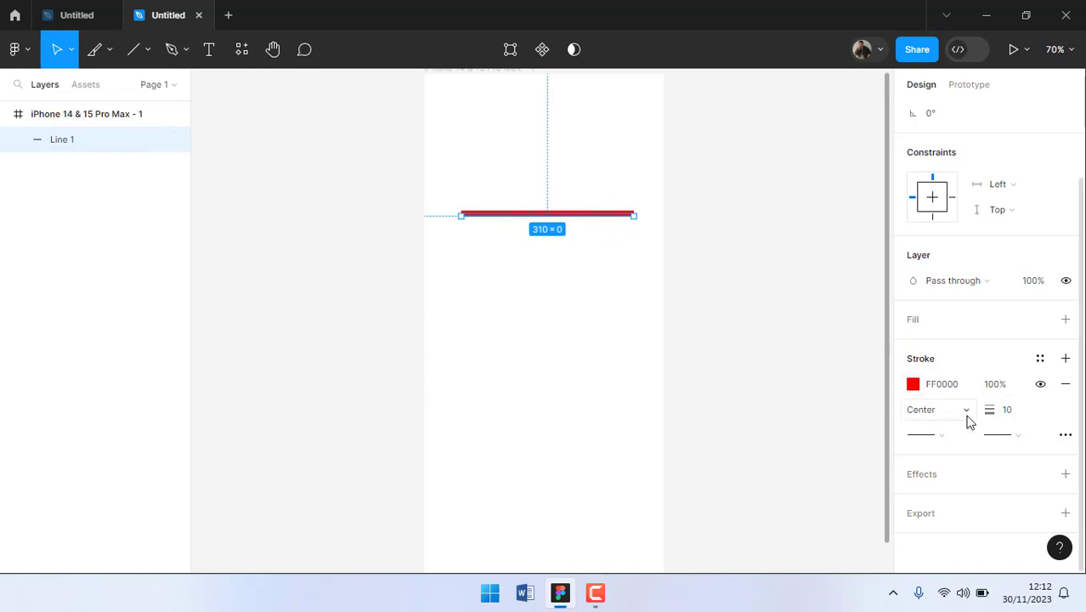
- Set the cap at the red line's start point to Round
left_click(946, 435)
left_click(736, 406)
left_click(946, 440)
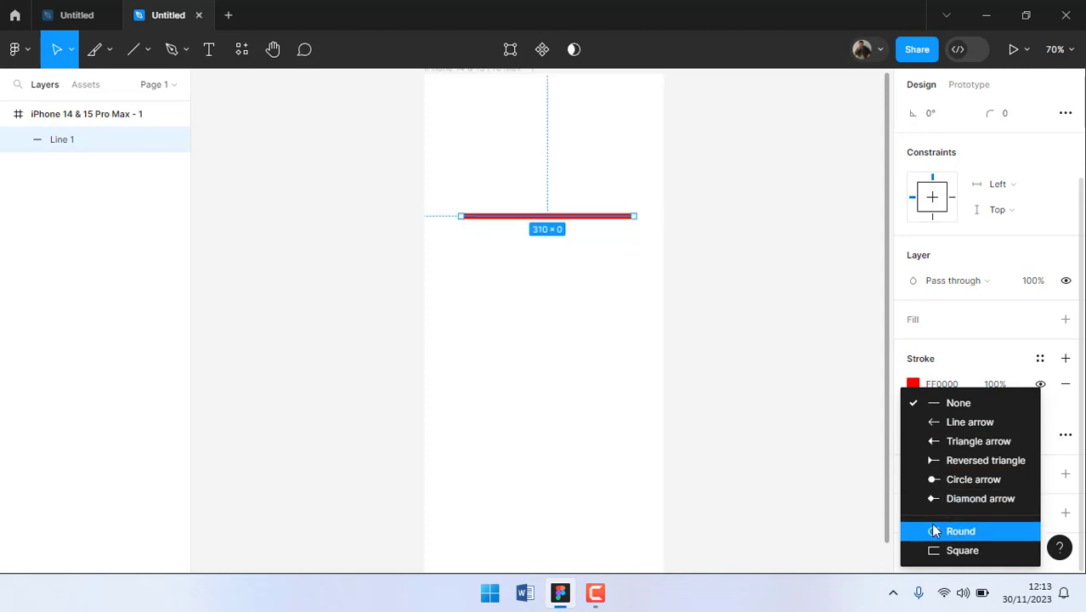
left_click(959, 531)
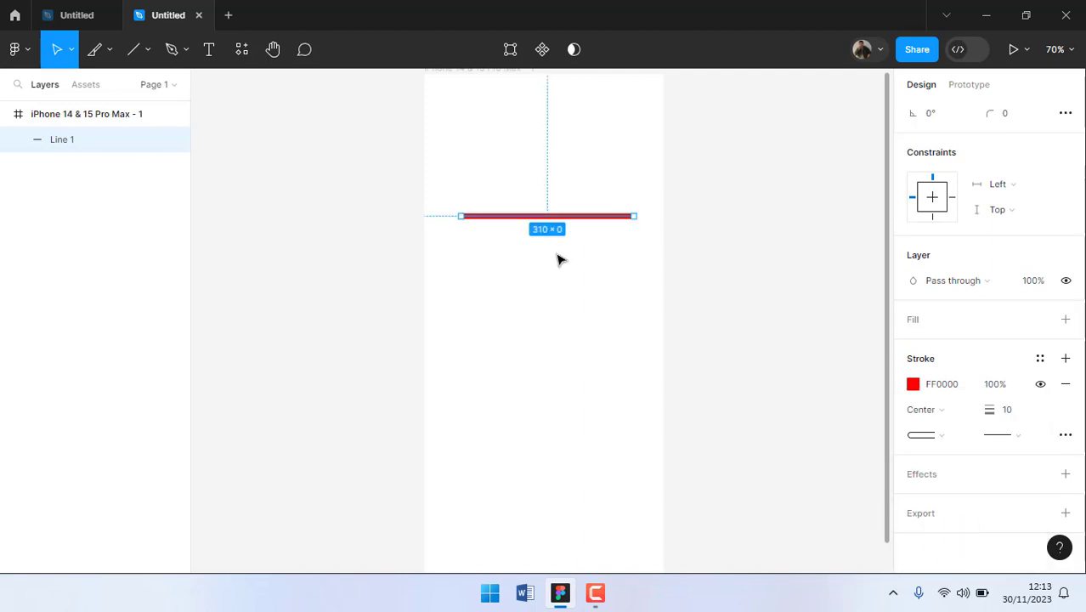
- Compare the cap at the red line's start with the one at its opposite end up close
scroll(451, 219, "up", 10)
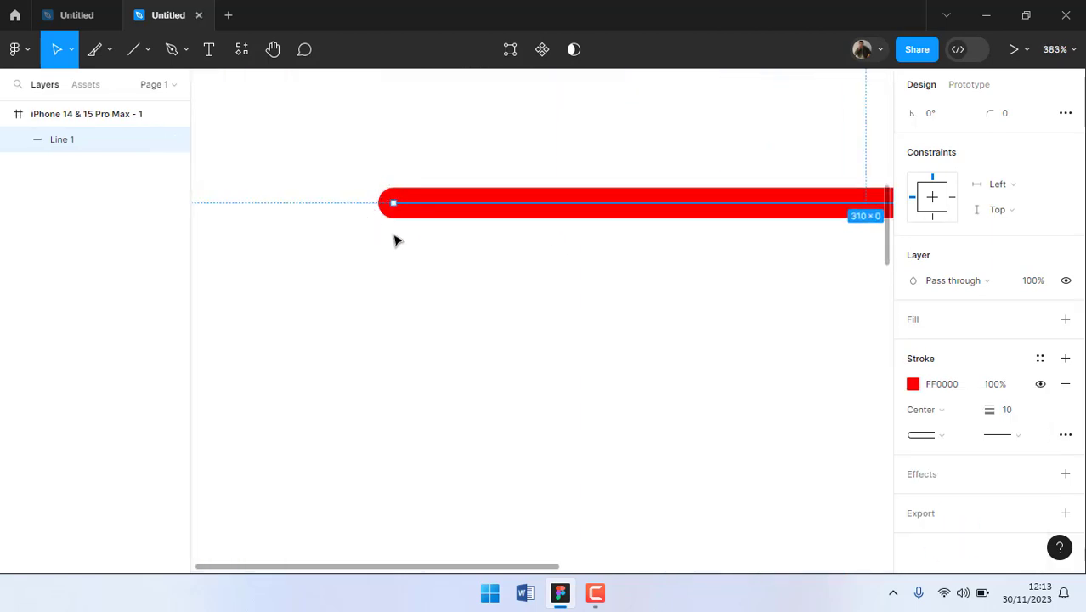
scroll(400, 237, "down", 10)
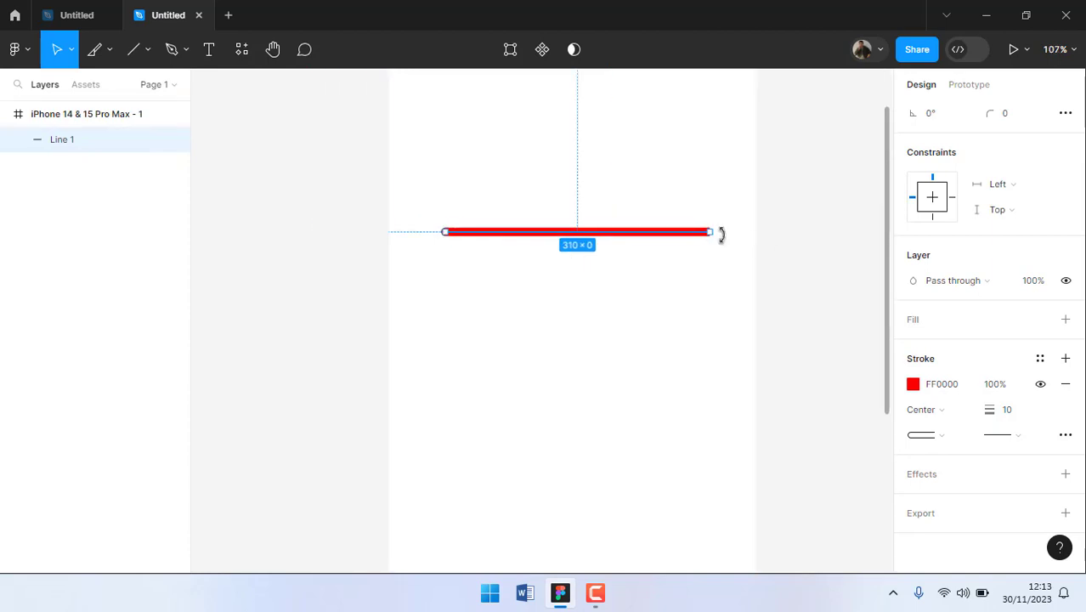
scroll(718, 233, "up", 8)
scroll(711, 238, "up", 3)
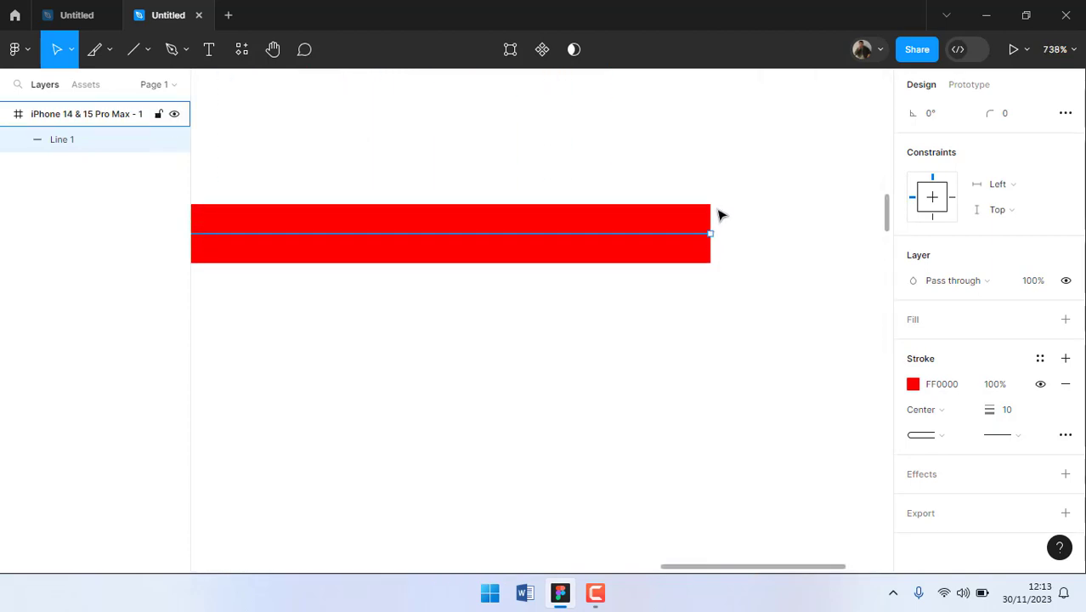
scroll(714, 246, "down", 1)
scroll(714, 245, "down", 8)
scroll(272, 269, "down", 2)
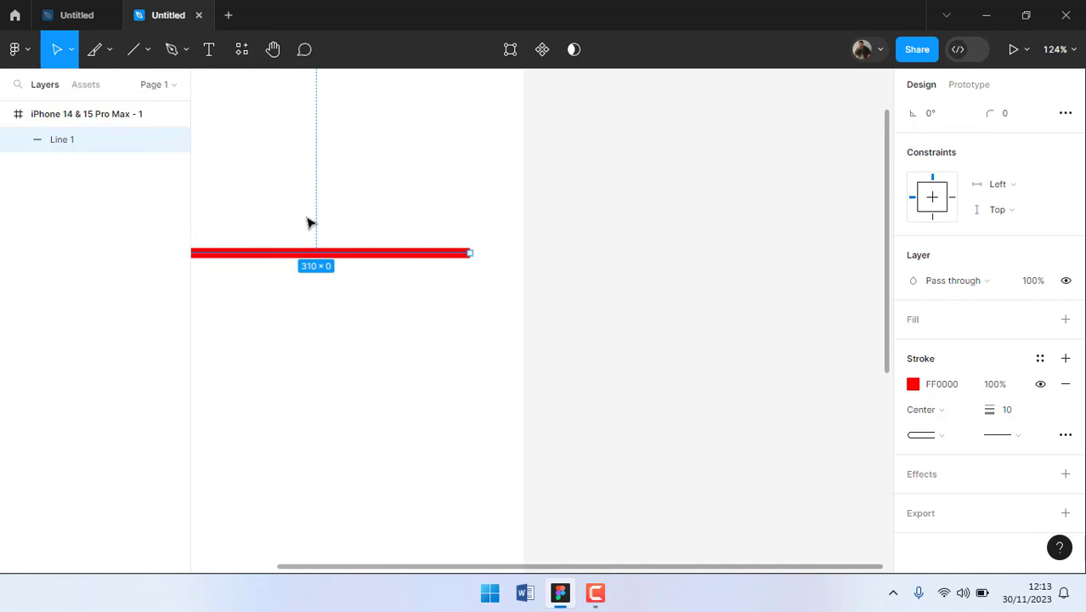
- Pan around the canvas with the Hand tool to bring the whole line into view, and return to the Move tool
left_click(273, 51)
left_click_drag(318, 182, 533, 211)
left_click_drag(531, 173, 504, 274)
mouse_move(478, 208)
left_mouse_down()
mouse_move(495, 249)
mouse_move(549, 245)
mouse_move(547, 202)
left_mouse_up()
left_click_drag(548, 262, 541, 183)
mouse_move(551, 383)
left_mouse_down()
mouse_move(447, 378)
mouse_move(538, 343)
left_mouse_up()
left_click_drag(536, 408, 526, 303)
left_click_drag(513, 364, 521, 319)
left_click_drag(537, 281, 528, 402)
left_click_drag(521, 301, 511, 400)
left_click_drag(444, 327, 407, 358)
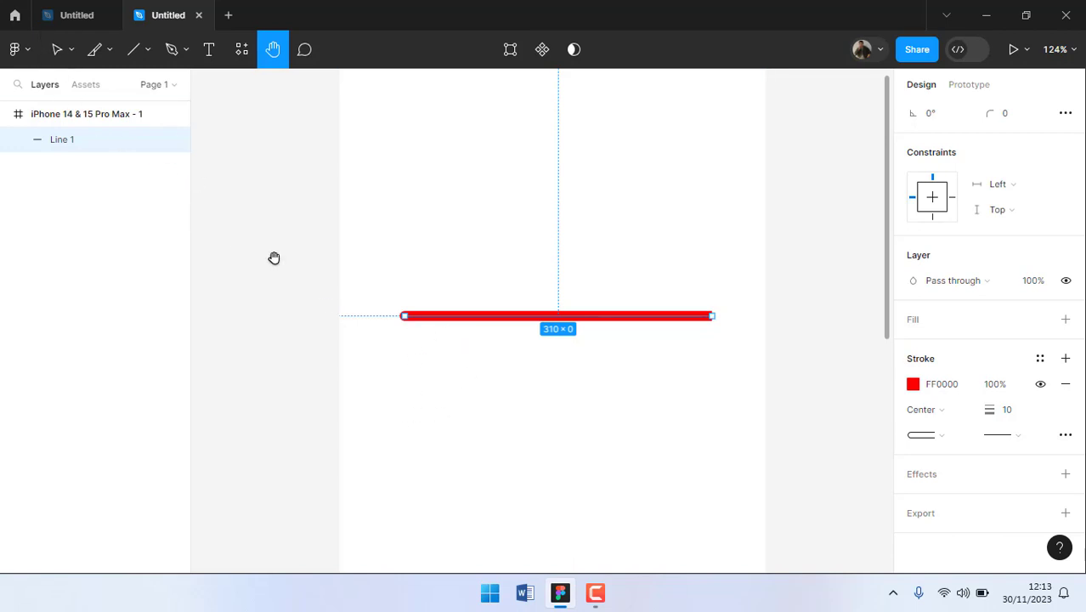
key("v")
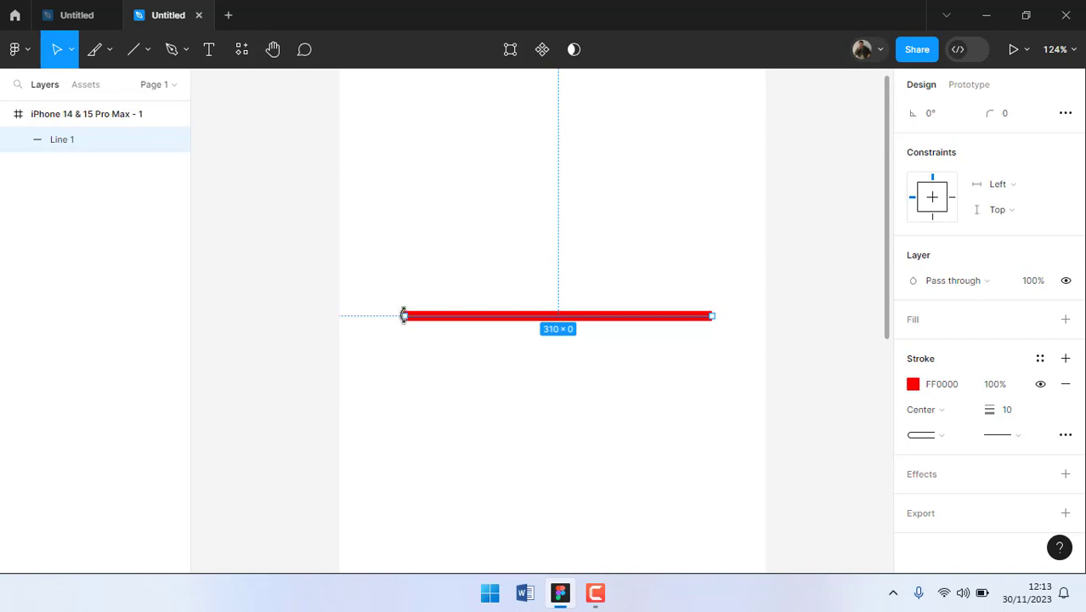
- Examine both ends of the red line up close once more
scroll(404, 316, "up", 5)
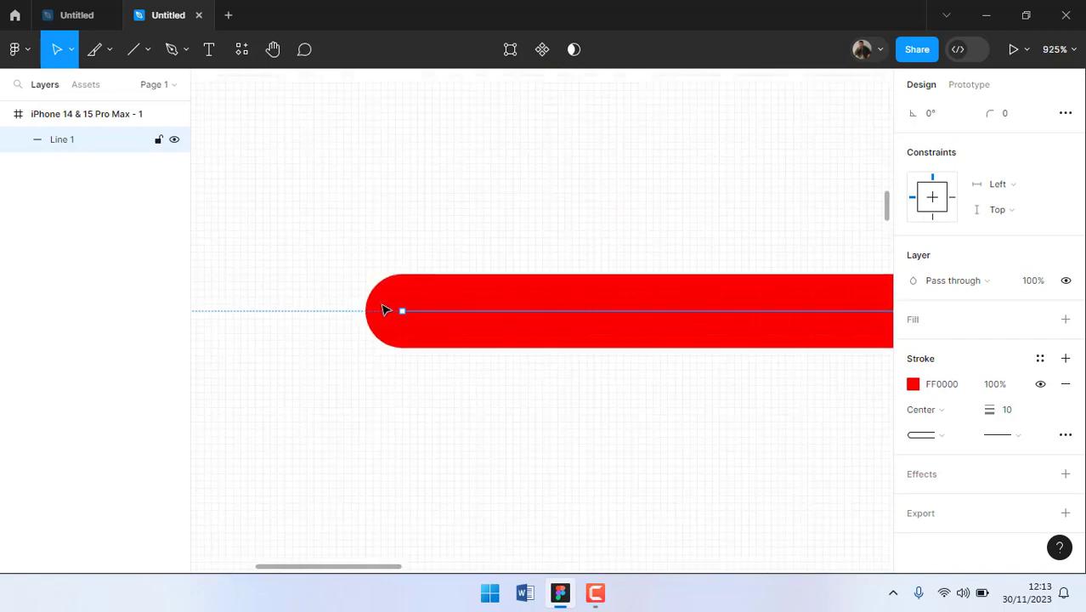
scroll(383, 307, "down", 5)
scroll(383, 307, "down", 3)
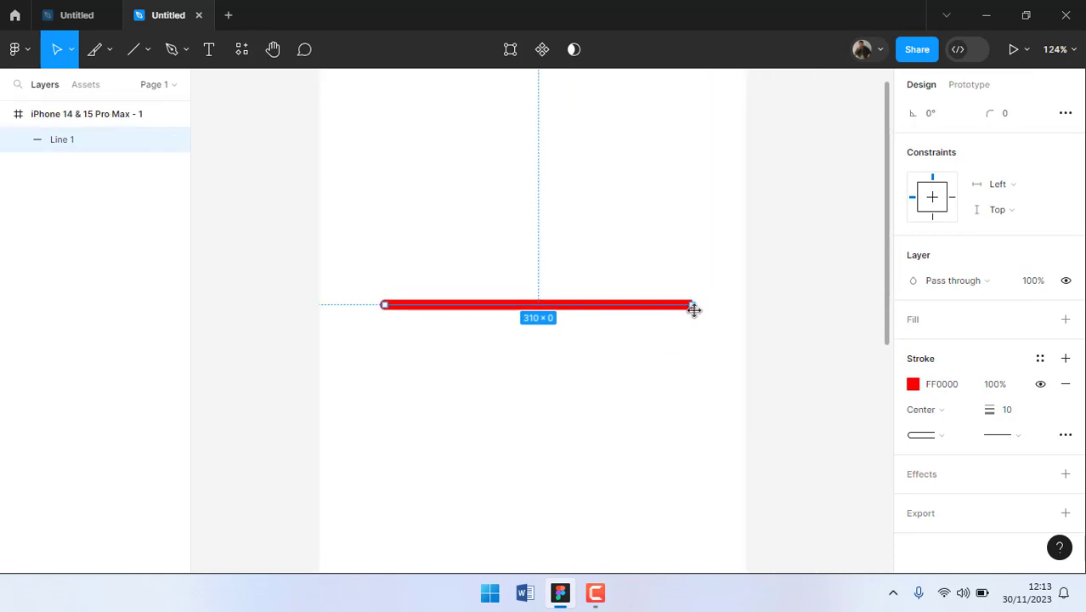
scroll(692, 308, "up", 5)
scroll(691, 307, "down", 5)
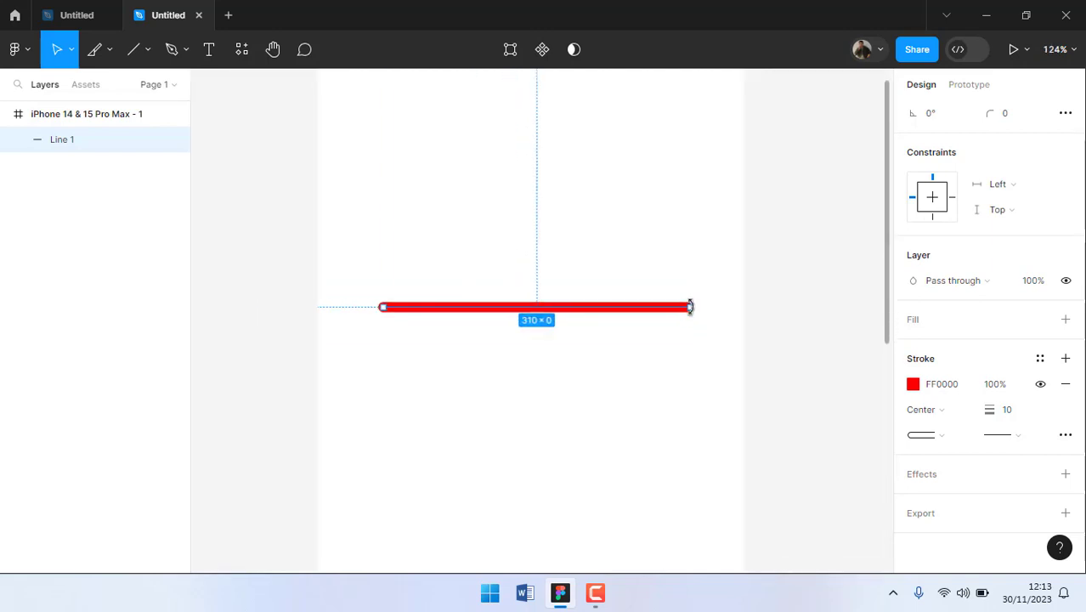
- Set the cap at the red line's end point to Triangle arrow
key("h")
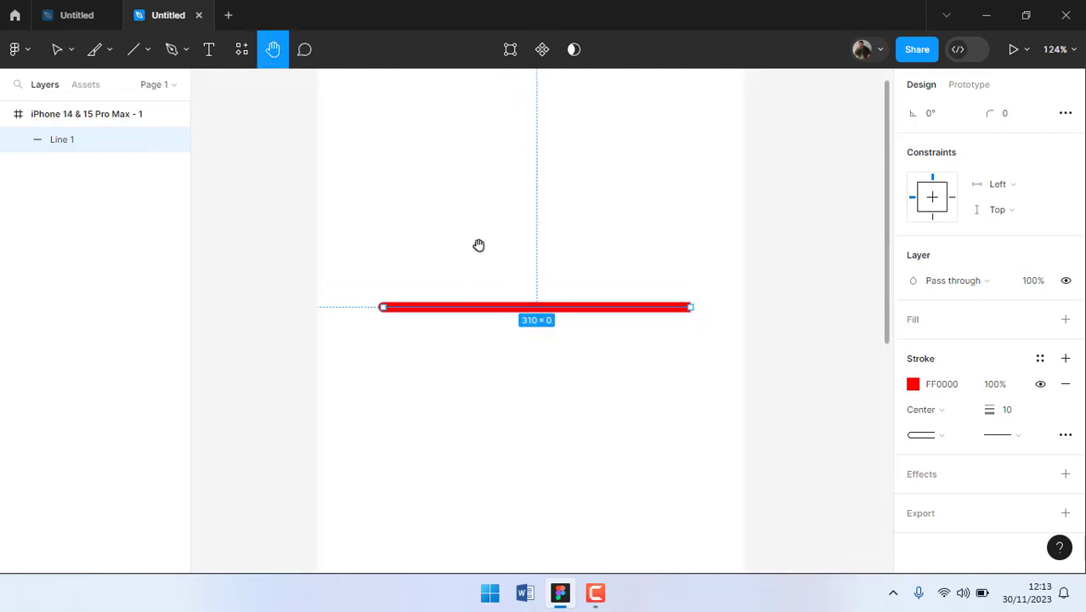
left_click_drag(555, 174, 549, 228)
scroll(549, 228, "down", 5)
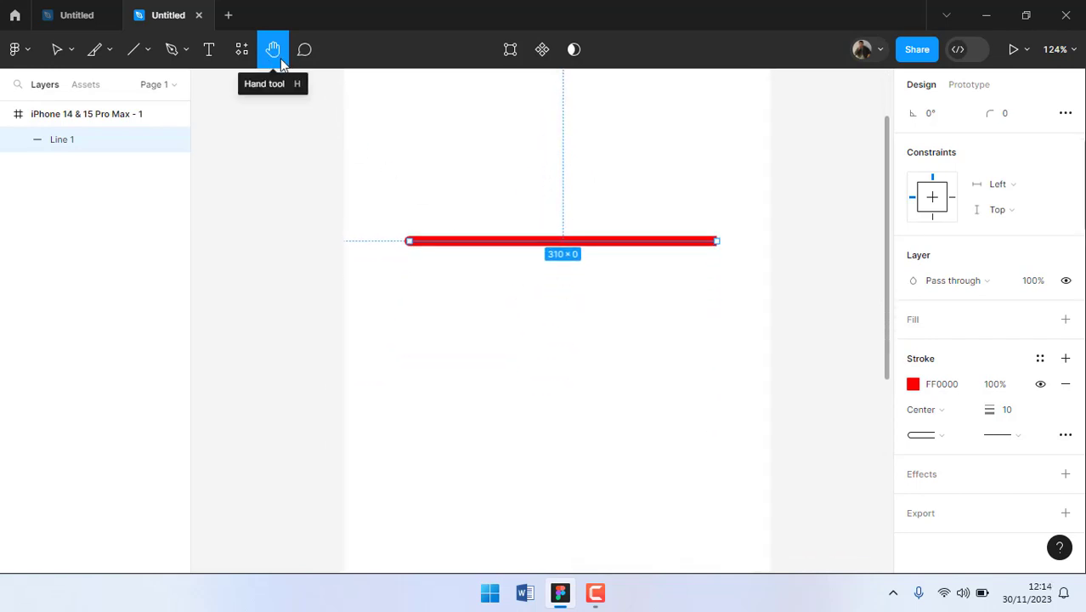
scroll(523, 323, "down", 5)
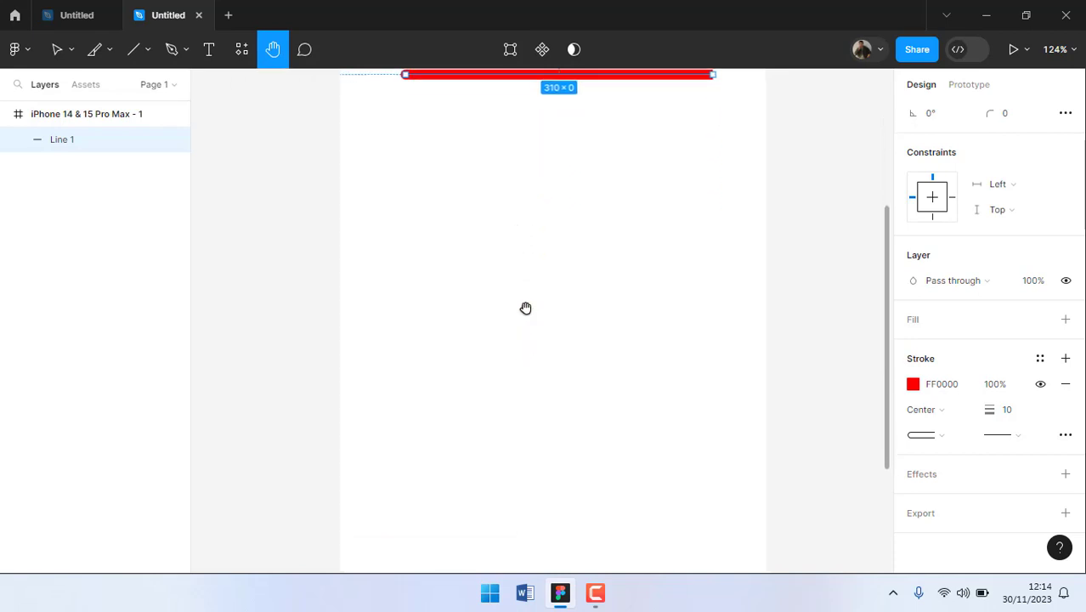
scroll(526, 308, "down", 5)
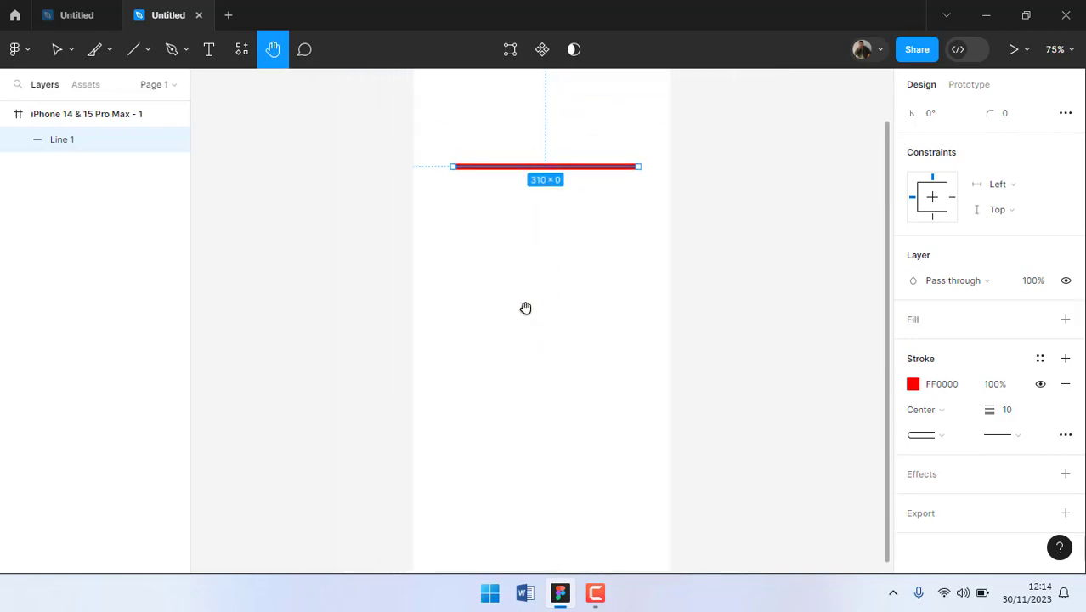
scroll(541, 286, "up", 1)
scroll(542, 289, "down", 3)
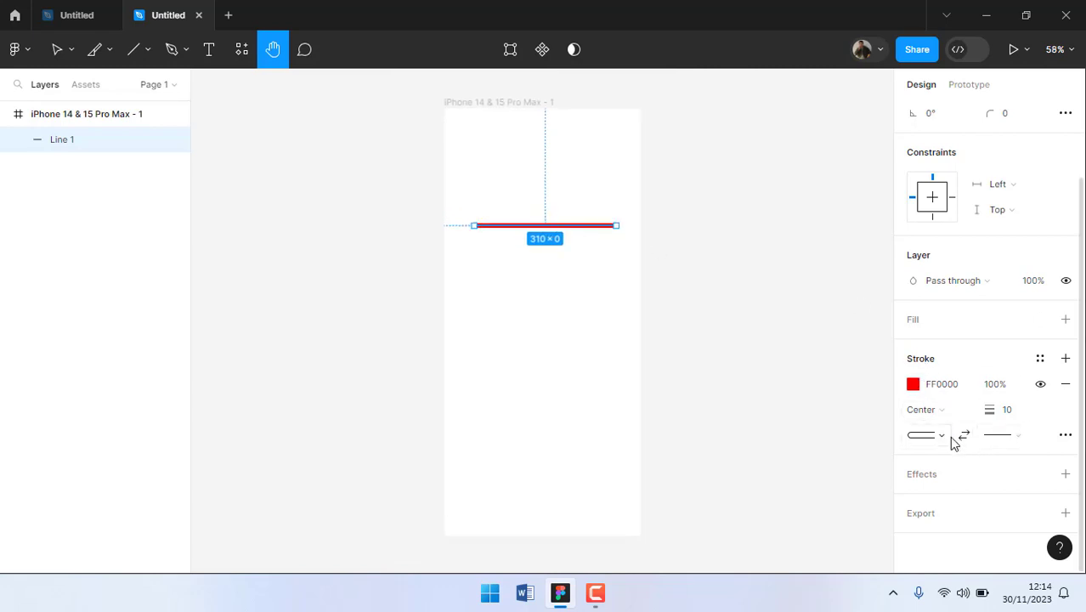
left_click(1021, 440)
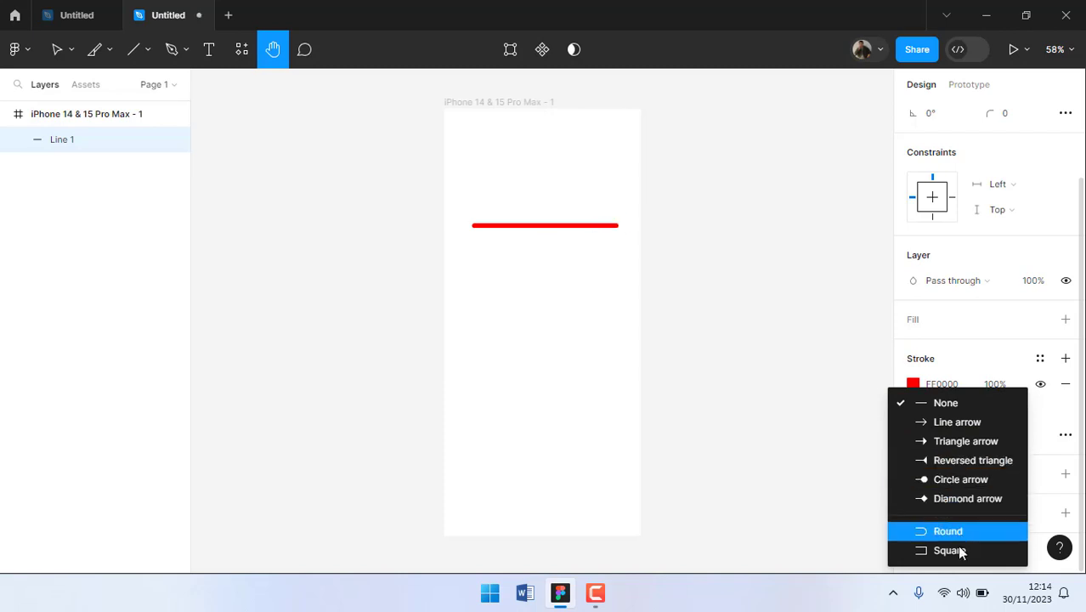
left_click(946, 447)
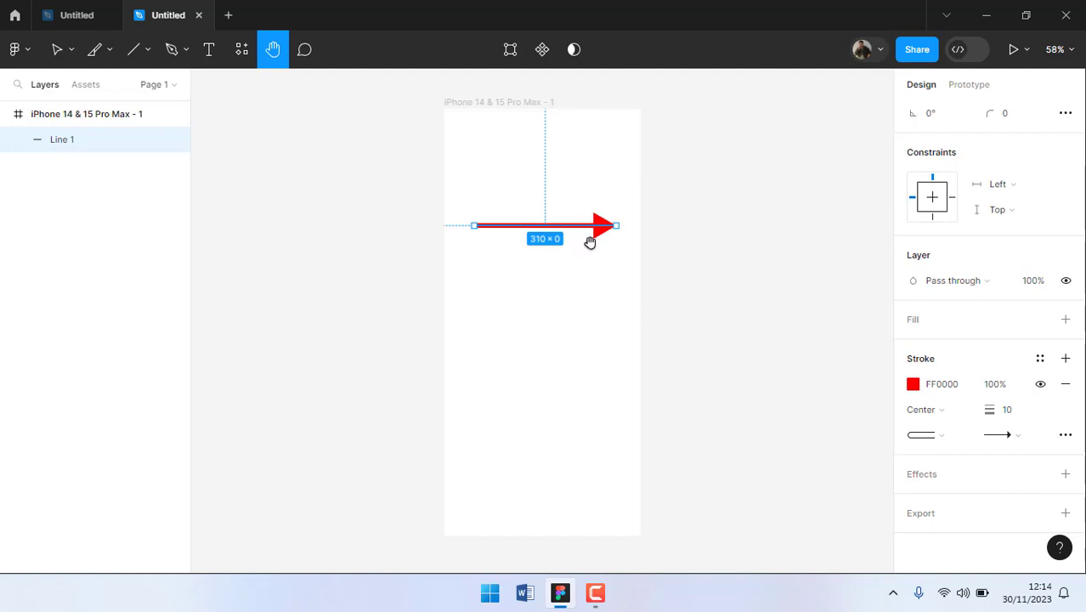
- Duplicate the red arrow and place the copy directly below the original at Y 325
key("ctrl+d")
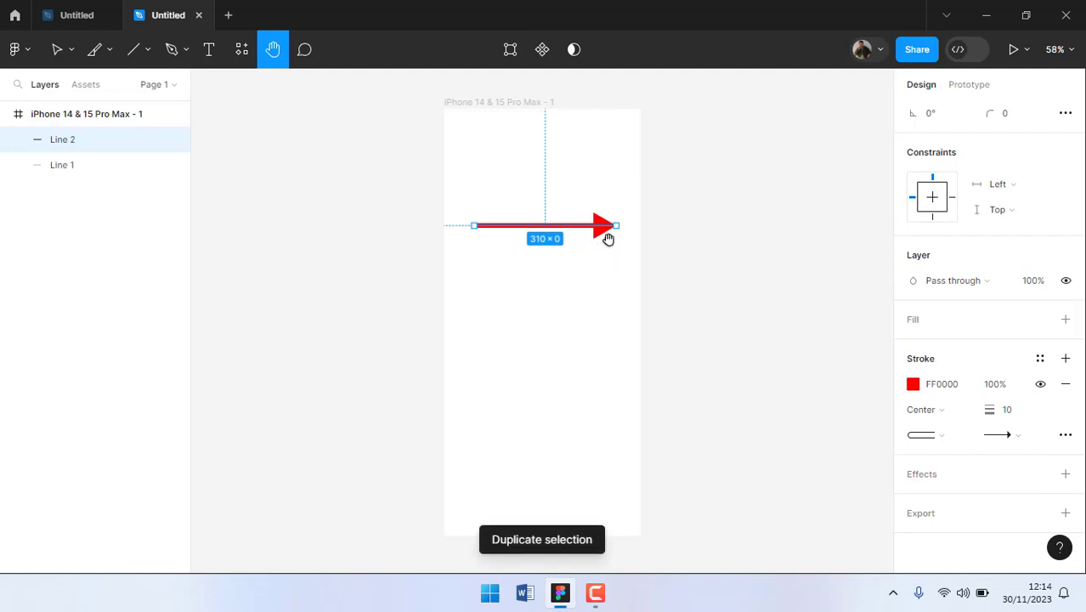
key("v")
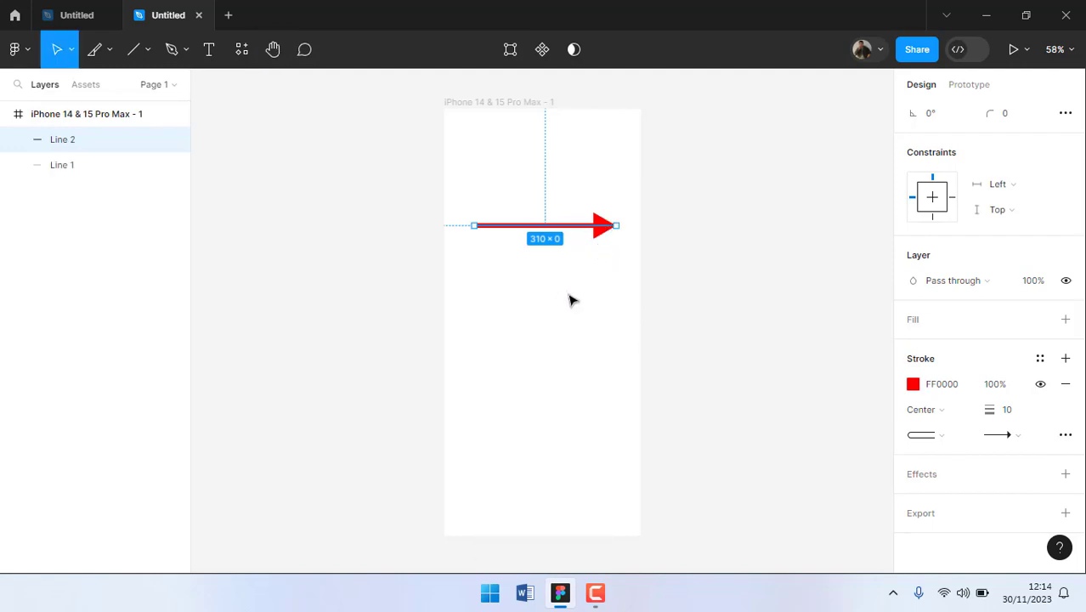
left_click_drag(598, 238, 602, 269)
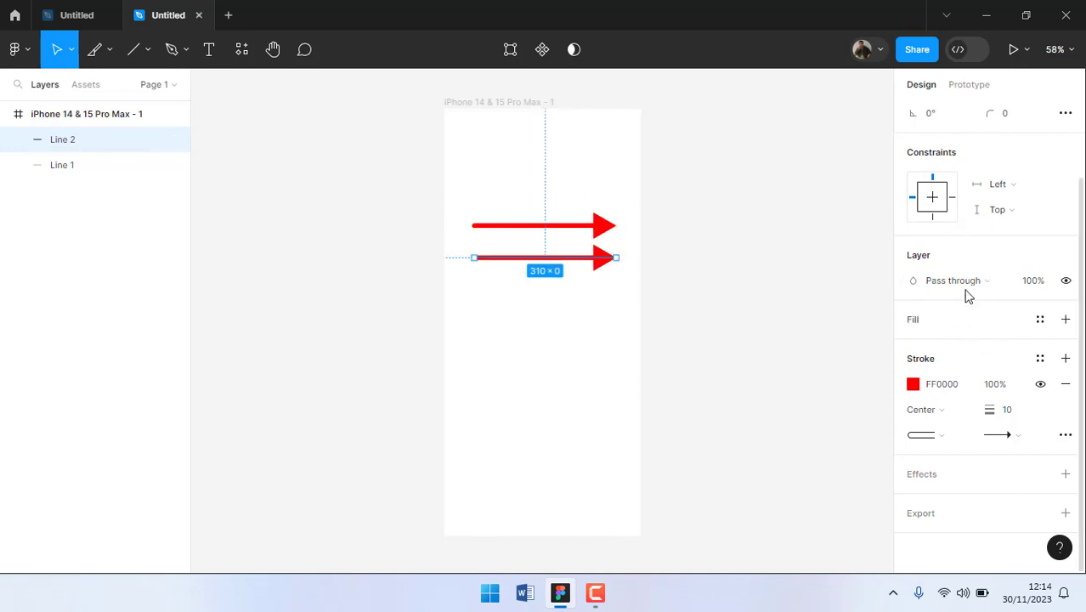
- Set the rotation of the duplicated arrow to 180° so it points the opposite way
scroll(965, 332, "up", 2)
left_click(945, 209)
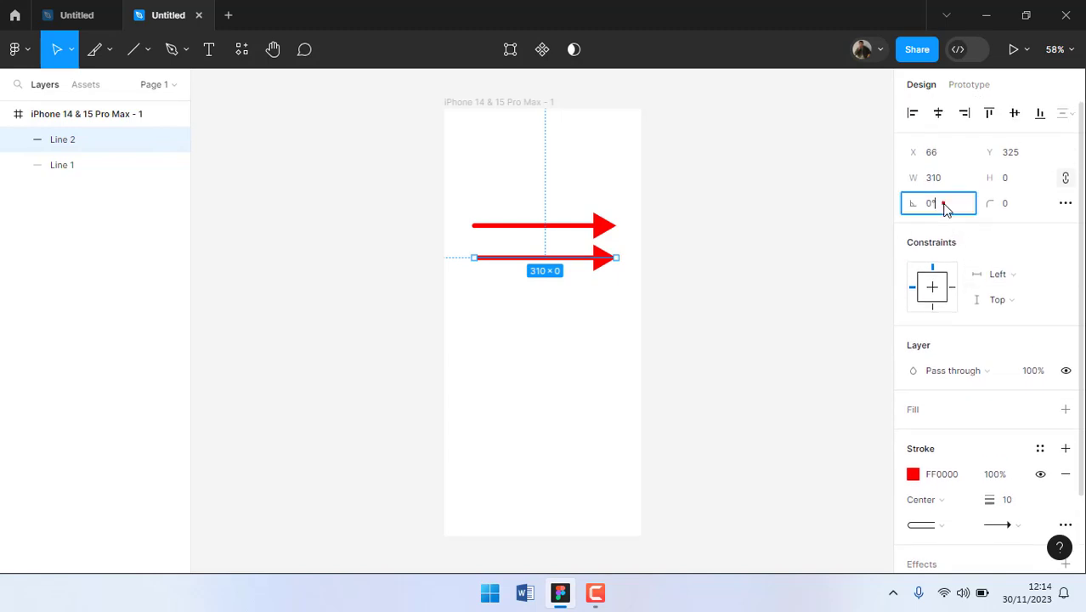
type("180")
key("Return")
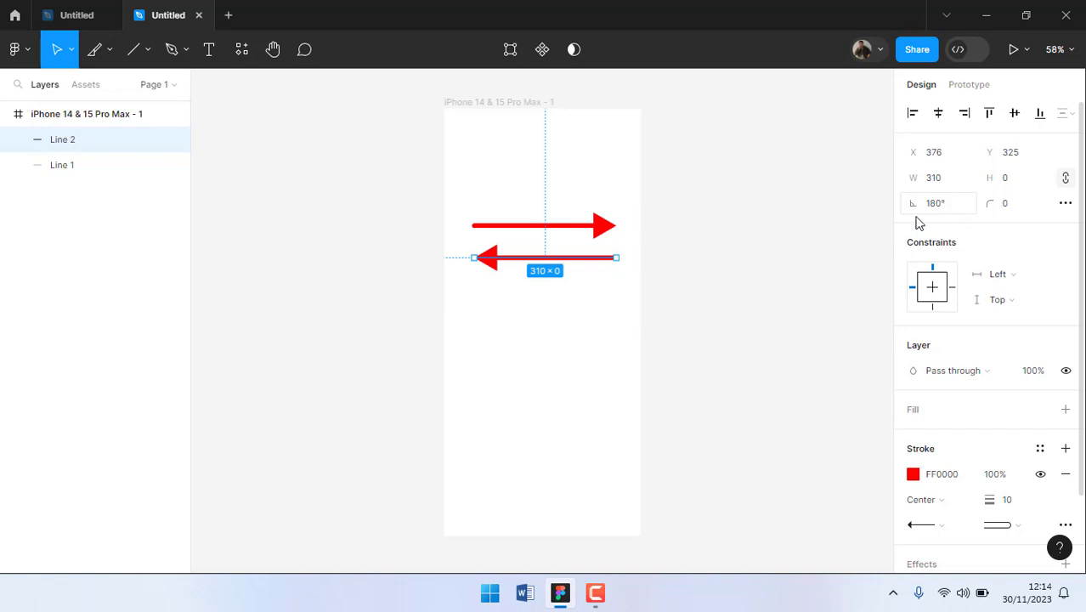
- Overlap the flipped arrow with the original to form a double-headed arrow, and move the pair to about Y 258 in the frame
left_click_drag(498, 259, 466, 228)
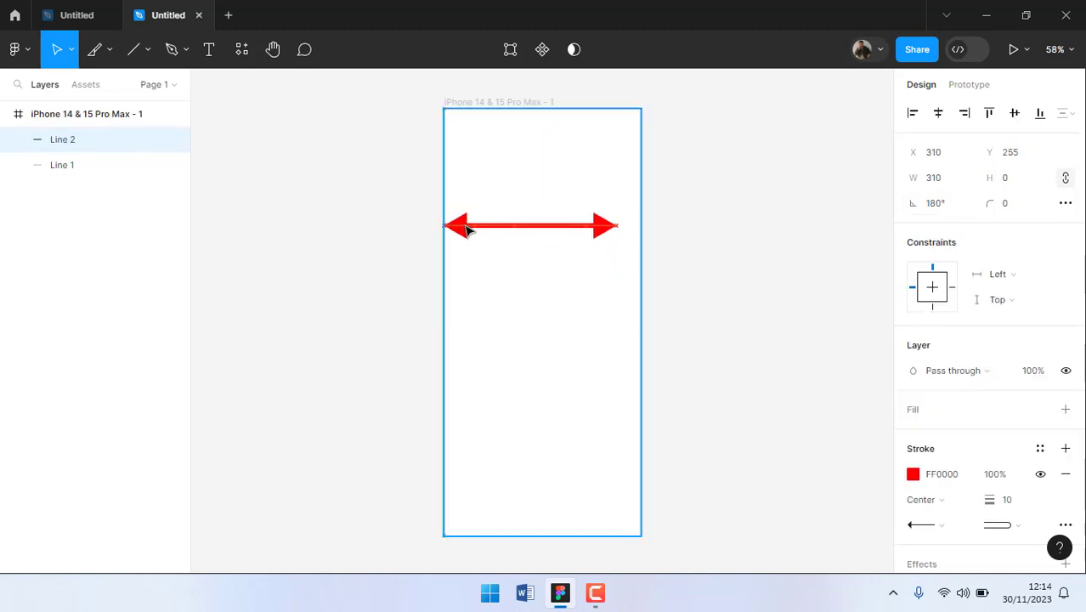
left_click_drag(726, 193, 481, 233)
left_click(698, 260)
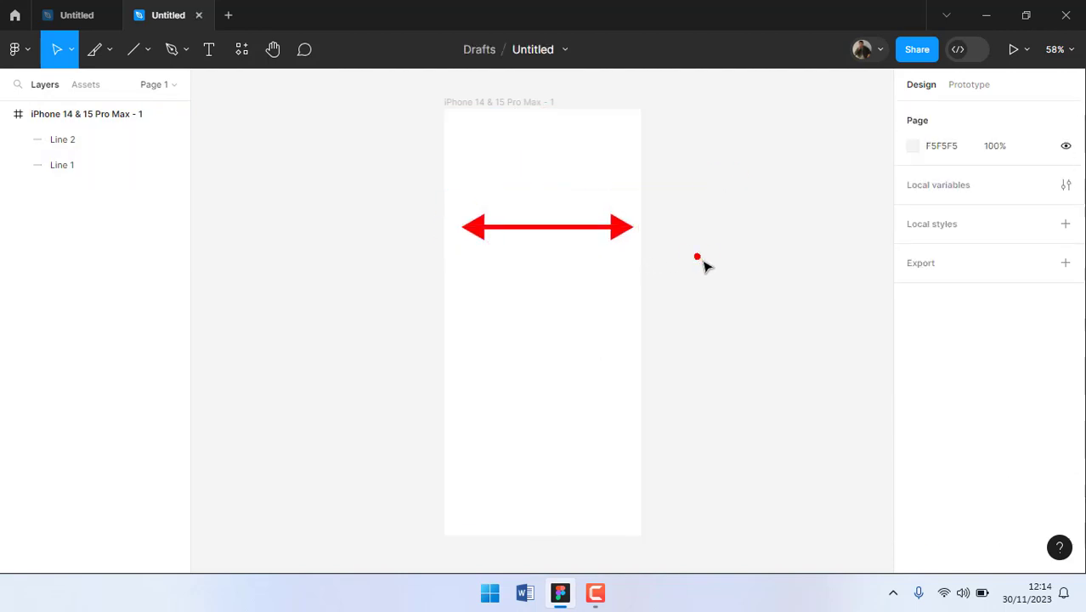
- Group the two overlapping red arrows and move the group around within the phone frame
left_click(488, 232)
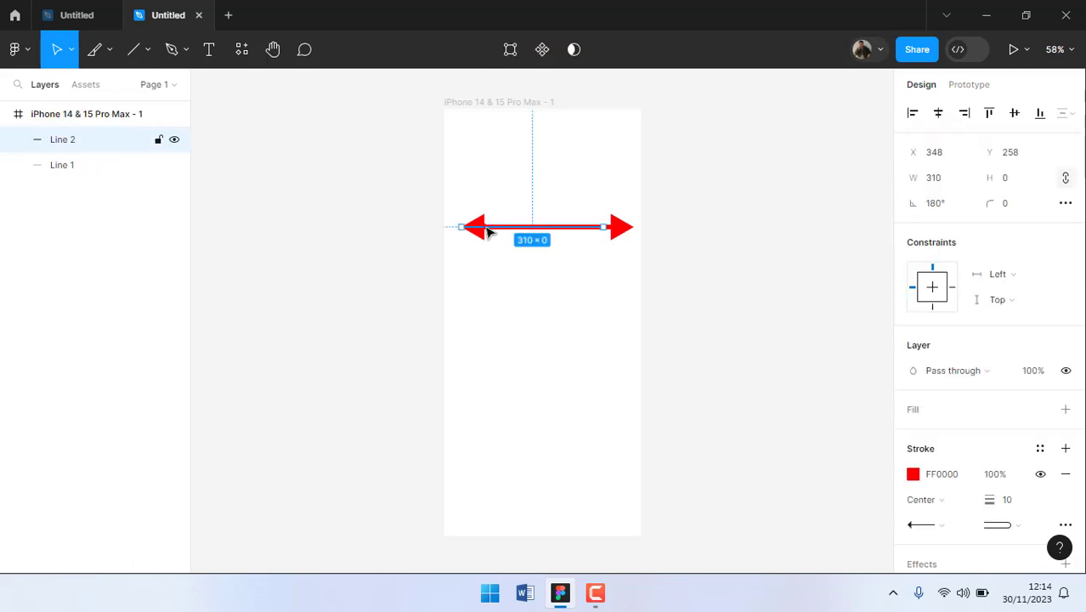
left_click(633, 236)
left_click(450, 217)
left_click_drag(406, 193, 667, 264)
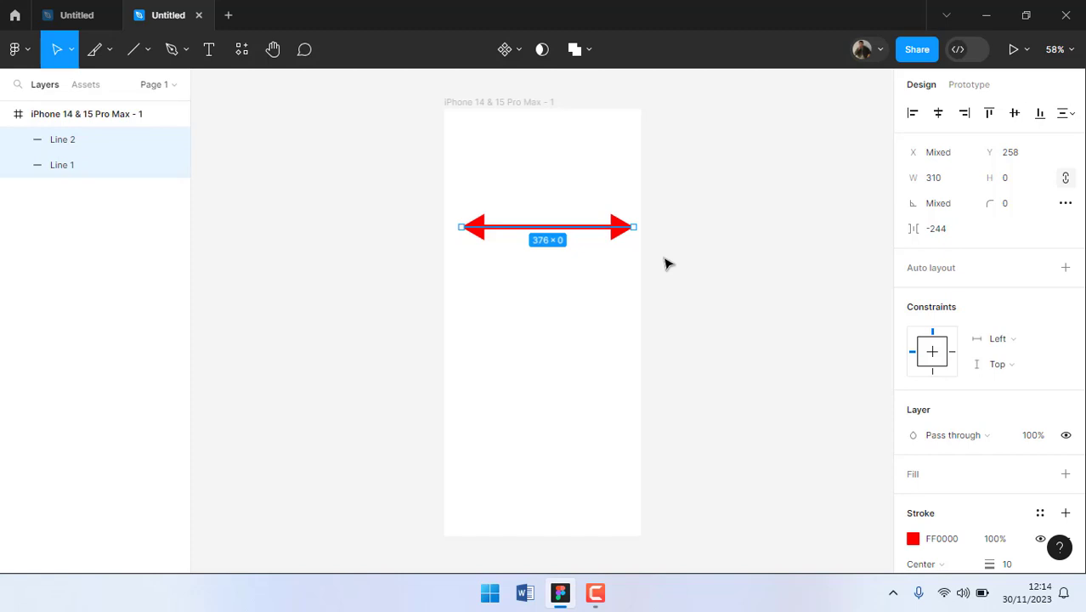
key("ctrl+g")
left_click_drag(626, 226, 613, 199)
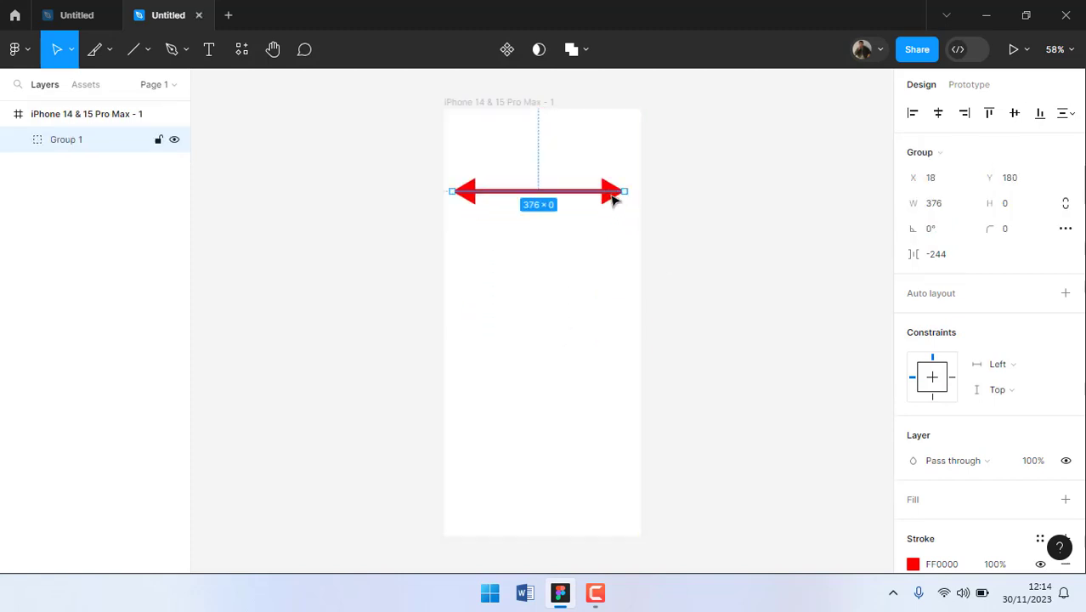
- Undo the group's moves and the grouping of the two red arrows
key("ctrl+z")
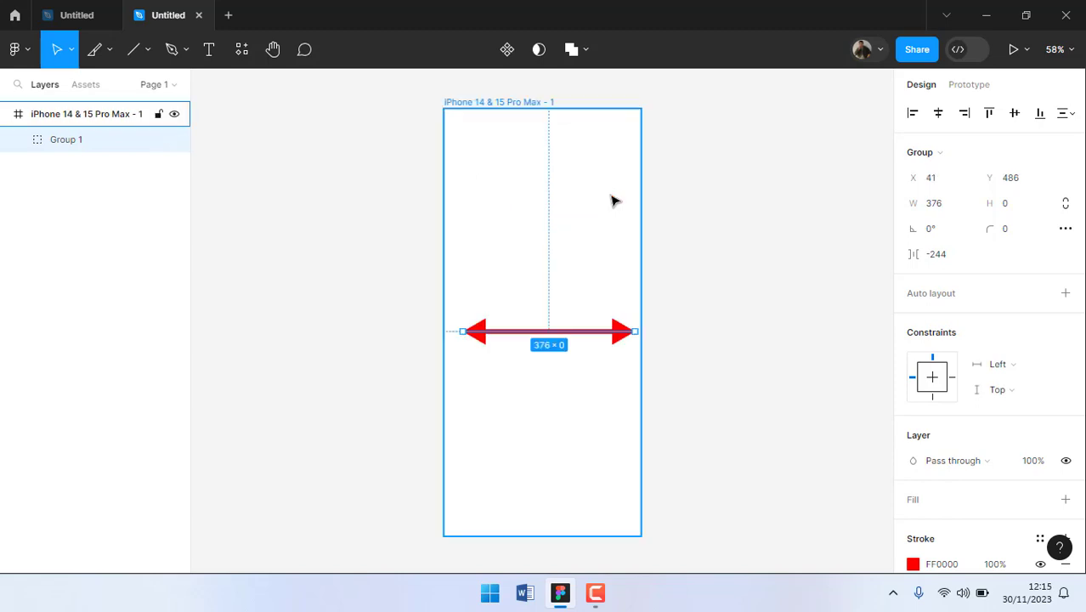
key("ctrl+z")
key("ctrl+z")
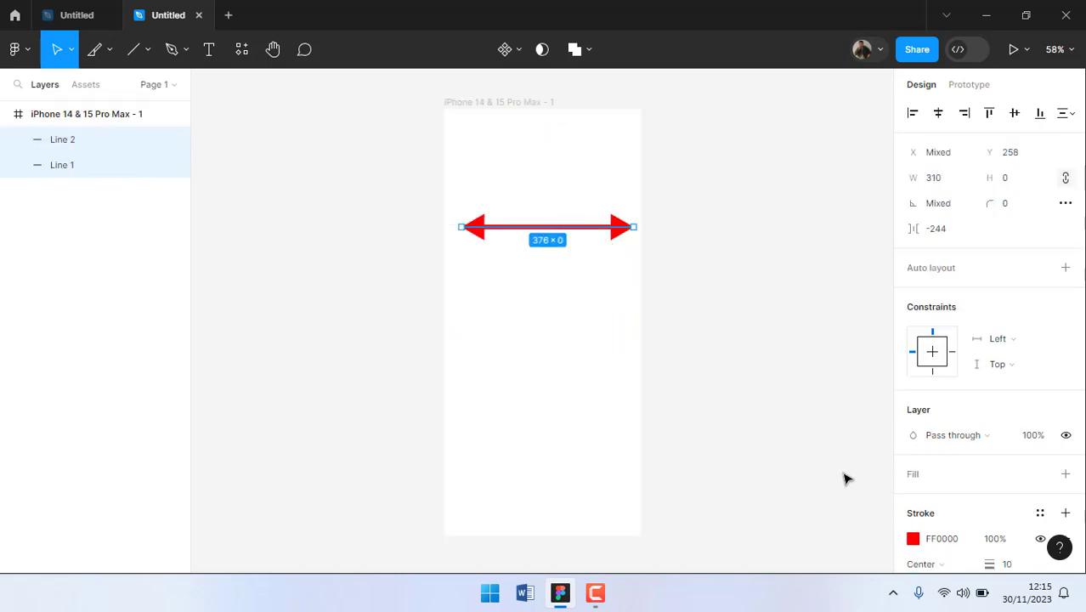
- Look at the advanced stroke settings of the right-pointing red arrow and close them
scroll(753, 453, "down", 3)
scroll(753, 453, "up", 3)
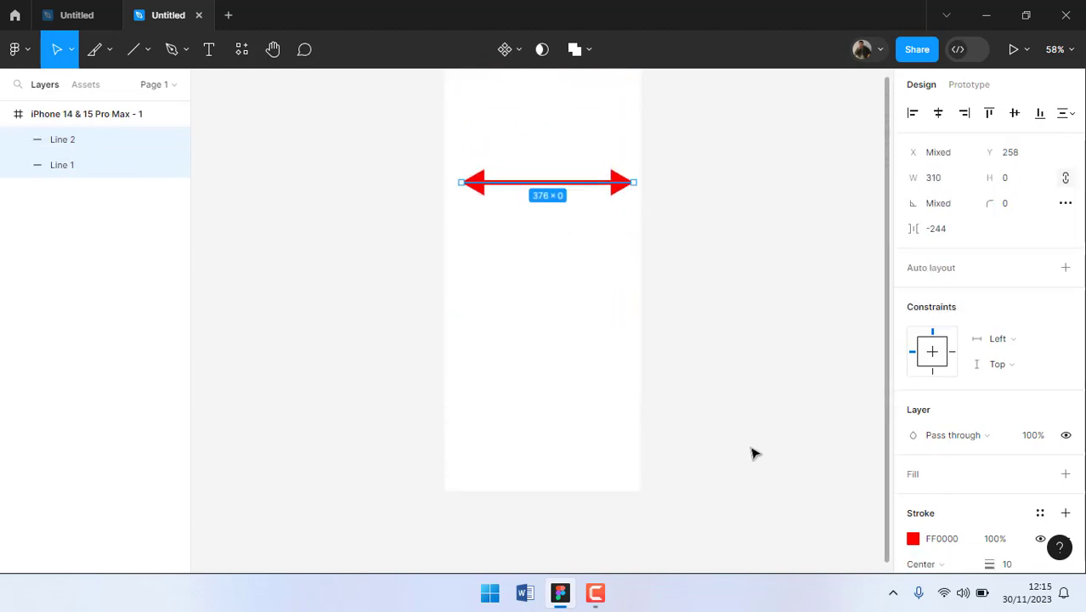
left_click(617, 222)
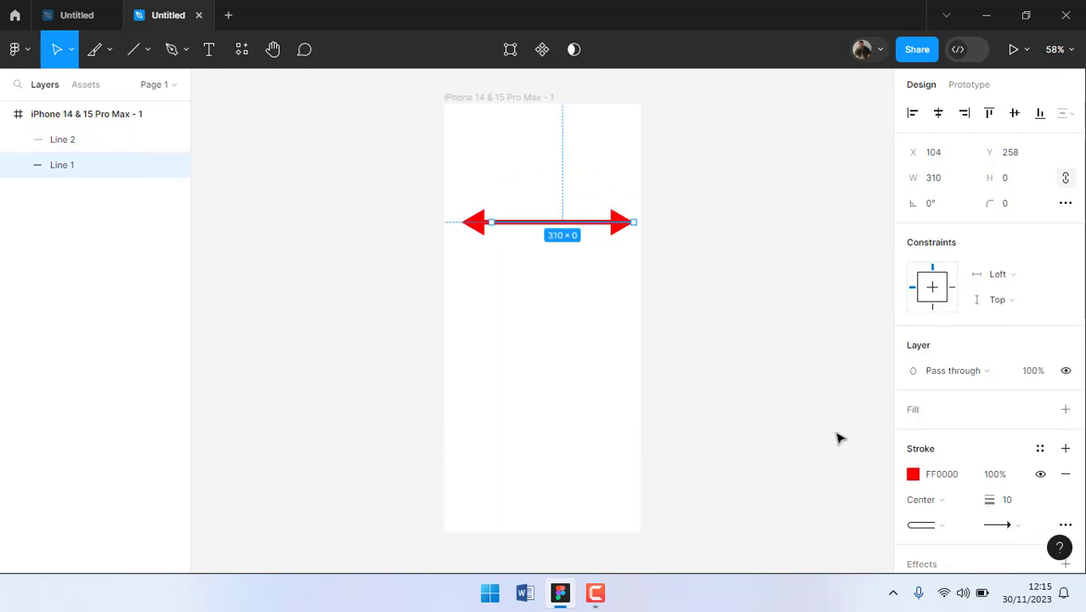
scroll(1018, 527, "down", 2)
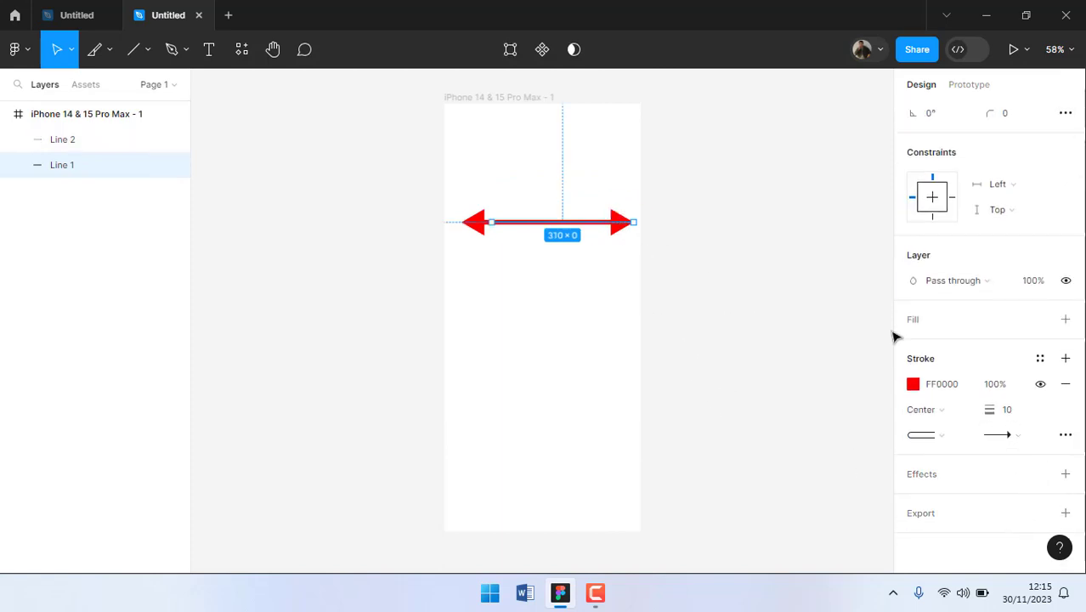
left_click(1066, 437)
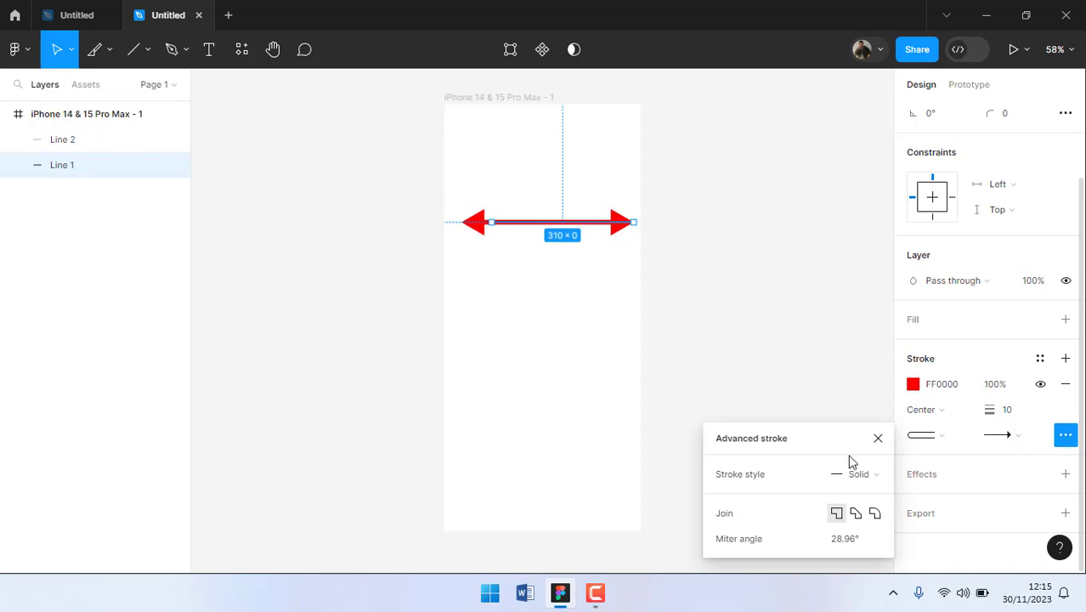
left_click(878, 439)
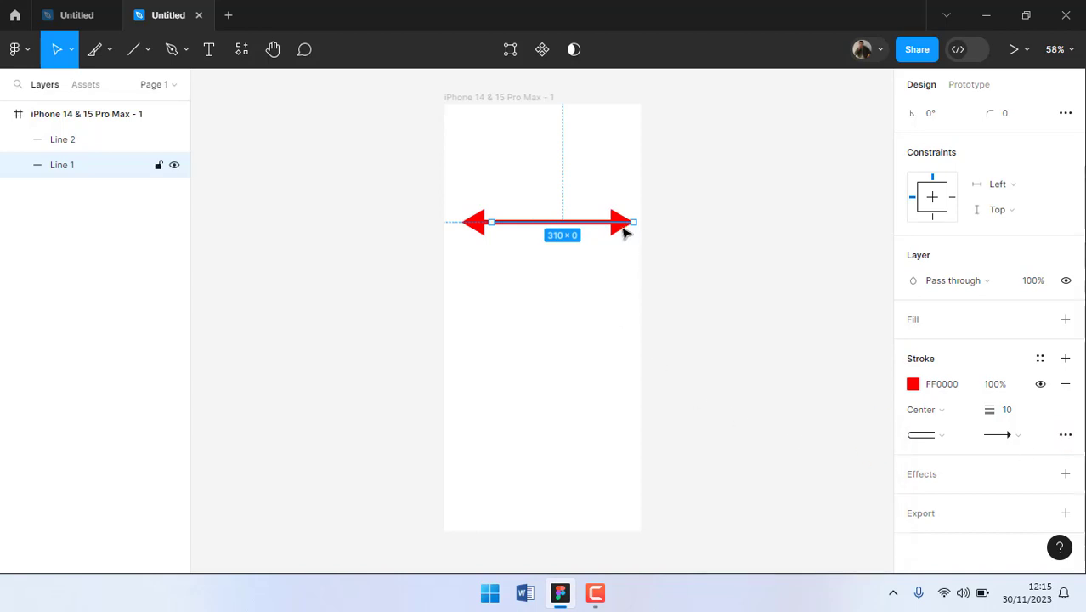
- Draw a horizontal line about 348 px long below the double-headed red arrow with the Line tool
left_click(146, 51)
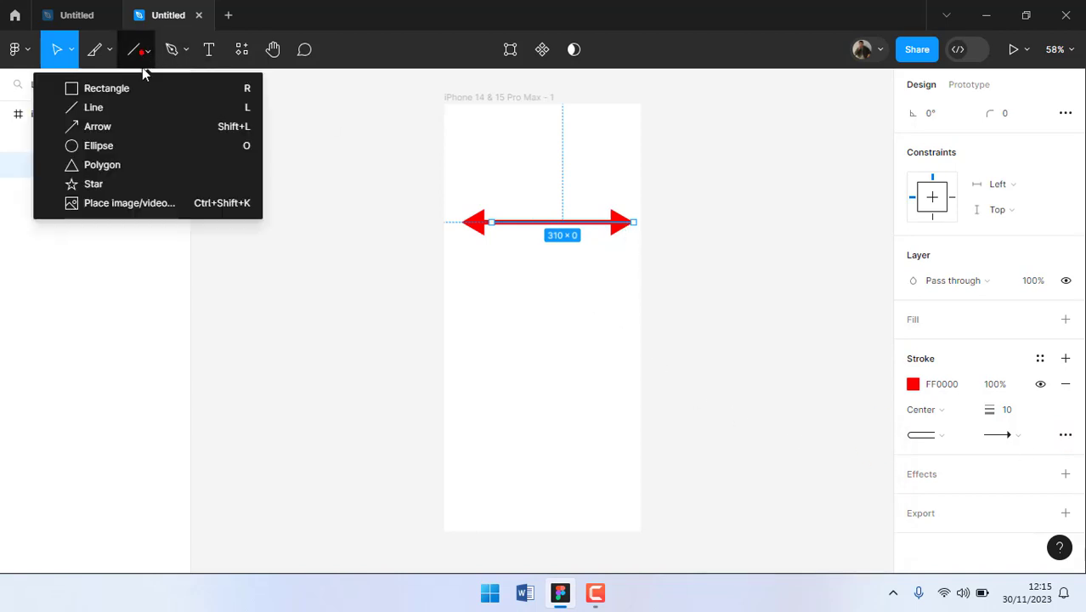
left_click(131, 113)
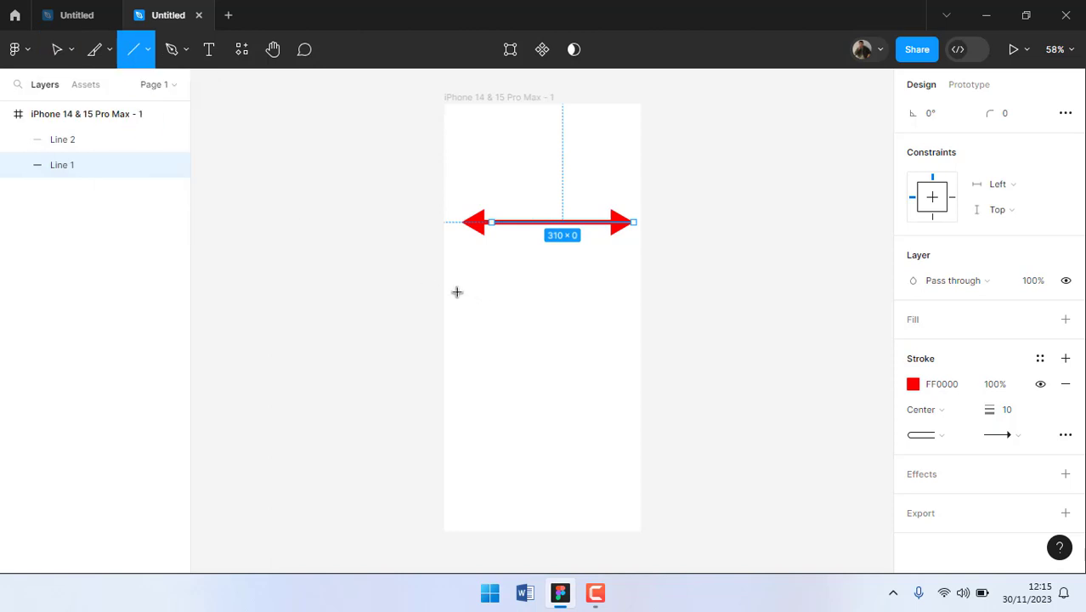
left_click_drag(445, 290, 602, 290)
- Set the black line's stroke weight to 10 and move the line slightly down and to the right
left_click(1011, 415)
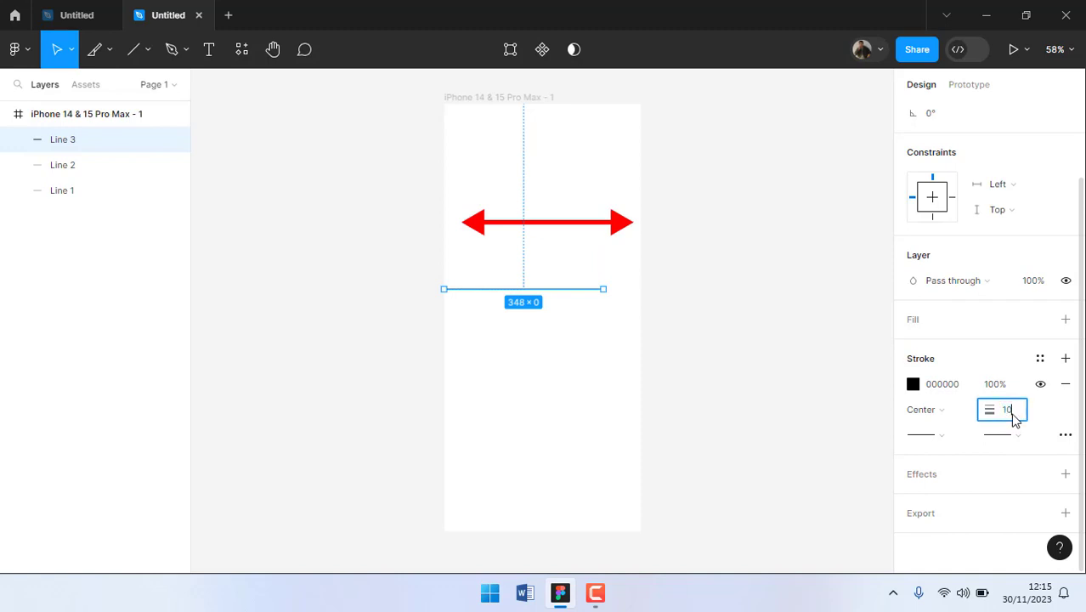
type("0")
key("Return")
left_click_drag(527, 293, 546, 328)
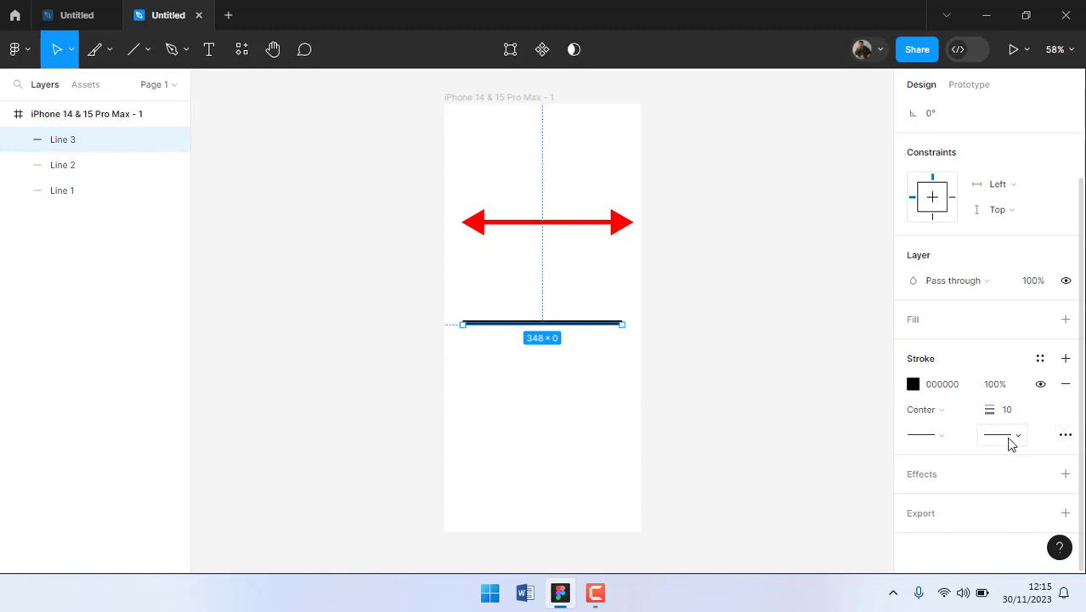
- Preview the cap options for the black line's start and end points without applying any
left_click(928, 437)
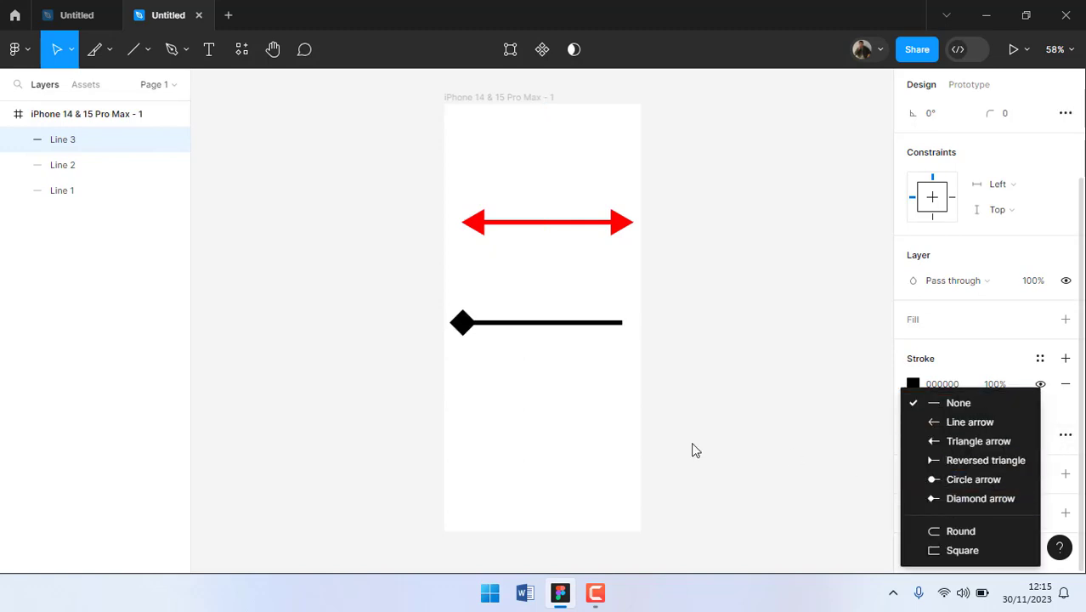
left_click(716, 429)
left_click(1020, 440)
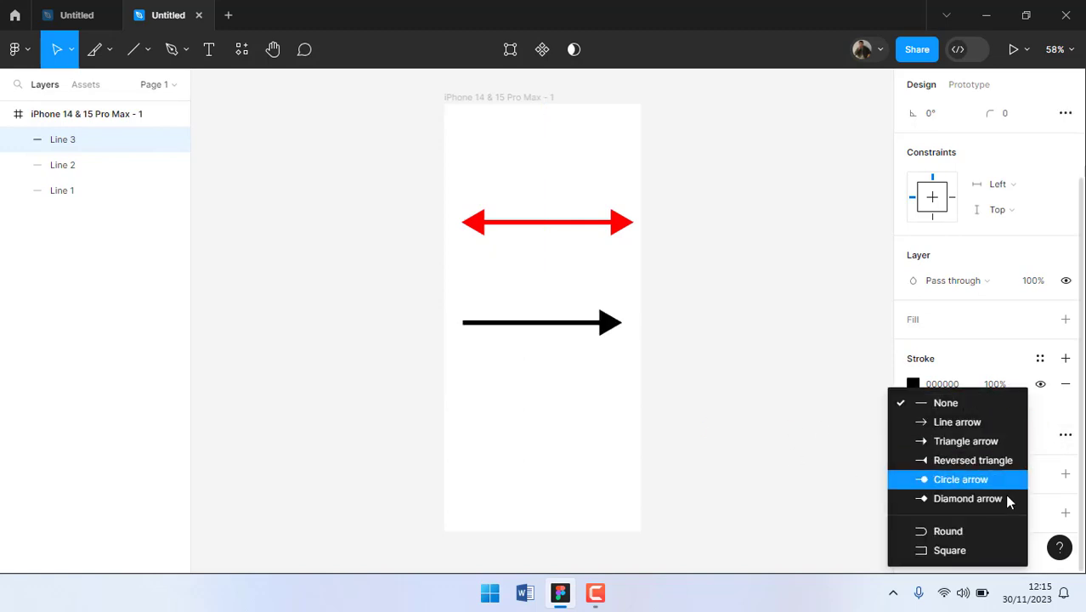
left_click(720, 439)
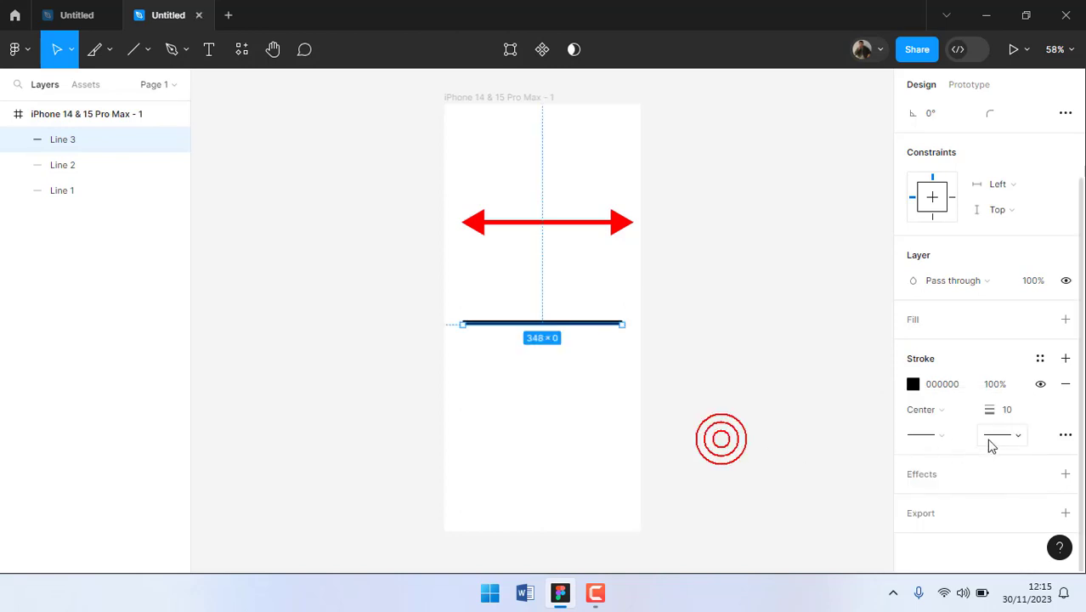
- Change the black line's stroke style to Dash in the advanced stroke settings
left_click(1067, 436)
left_click_drag(779, 445, 786, 367)
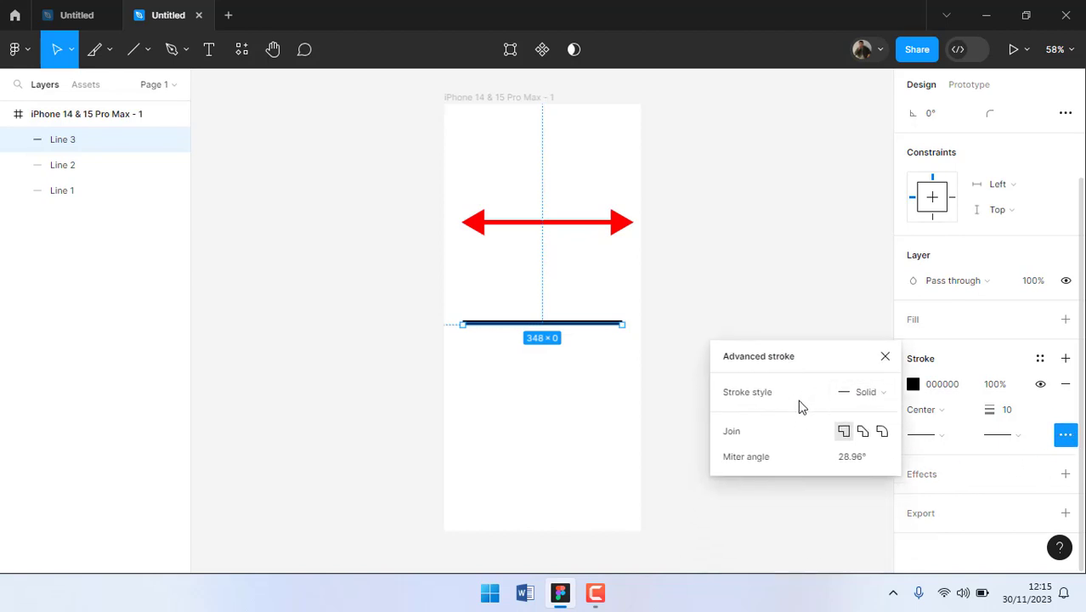
left_click(884, 396)
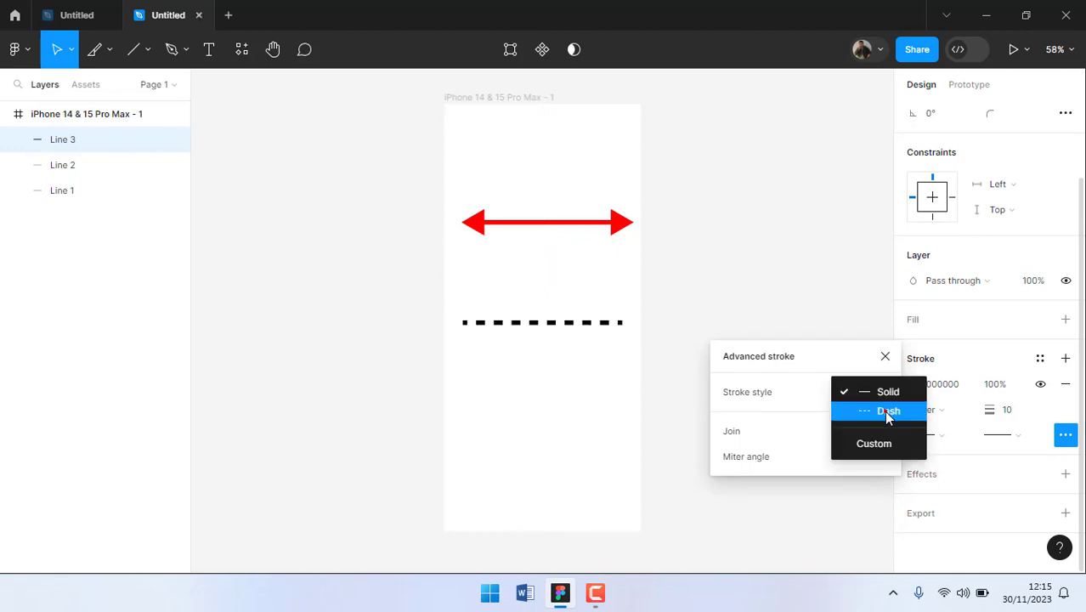
left_click(887, 412)
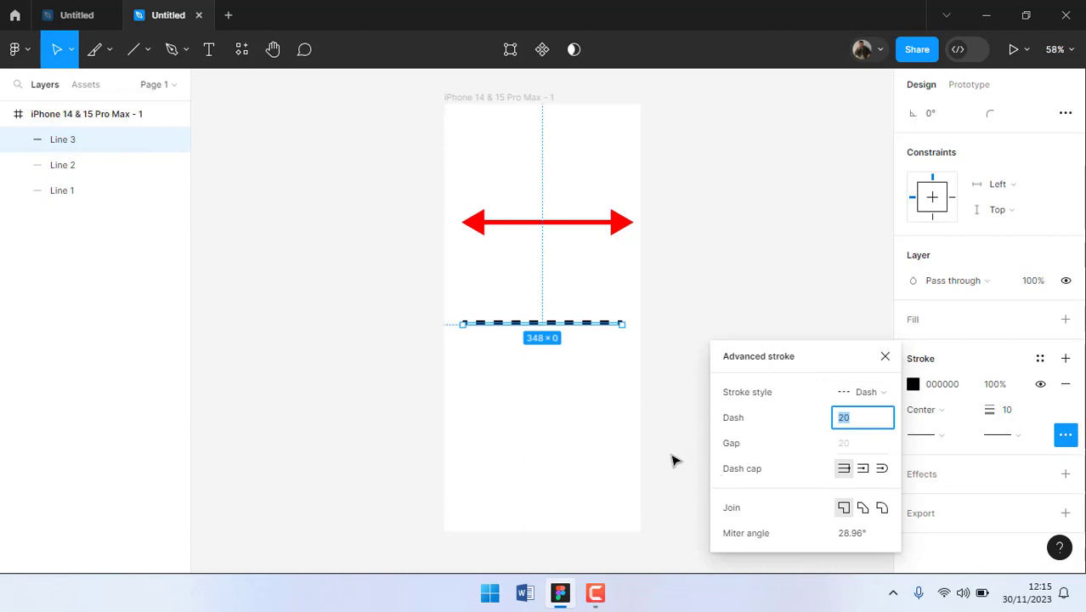
- Shorten the black line's dash length to 10 and finally to 5 in the advanced stroke settings
key("Return")
left_click(860, 423)
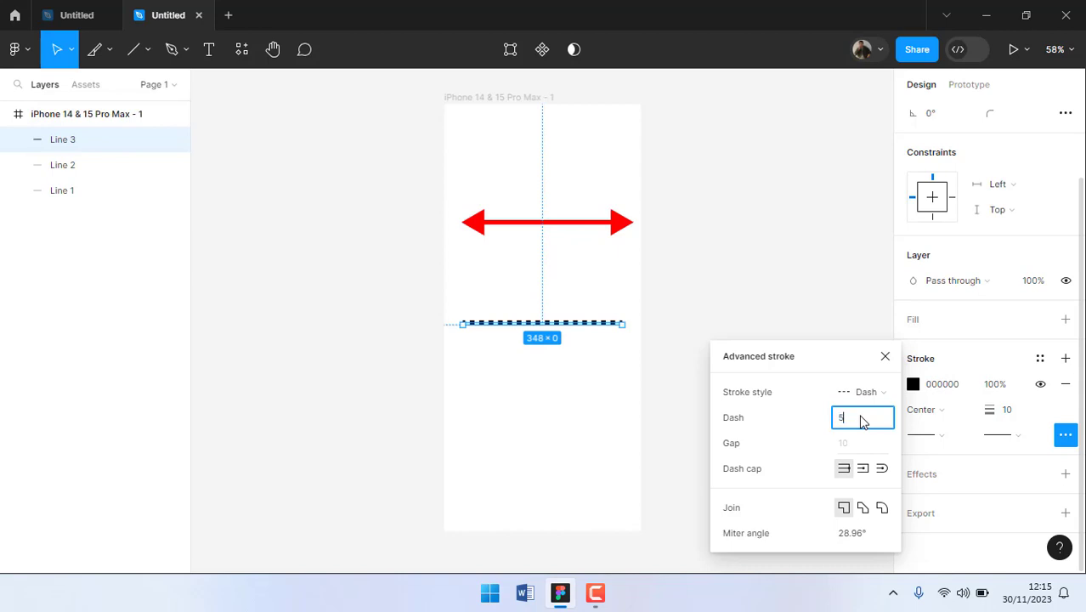
type("5")
key("Return")
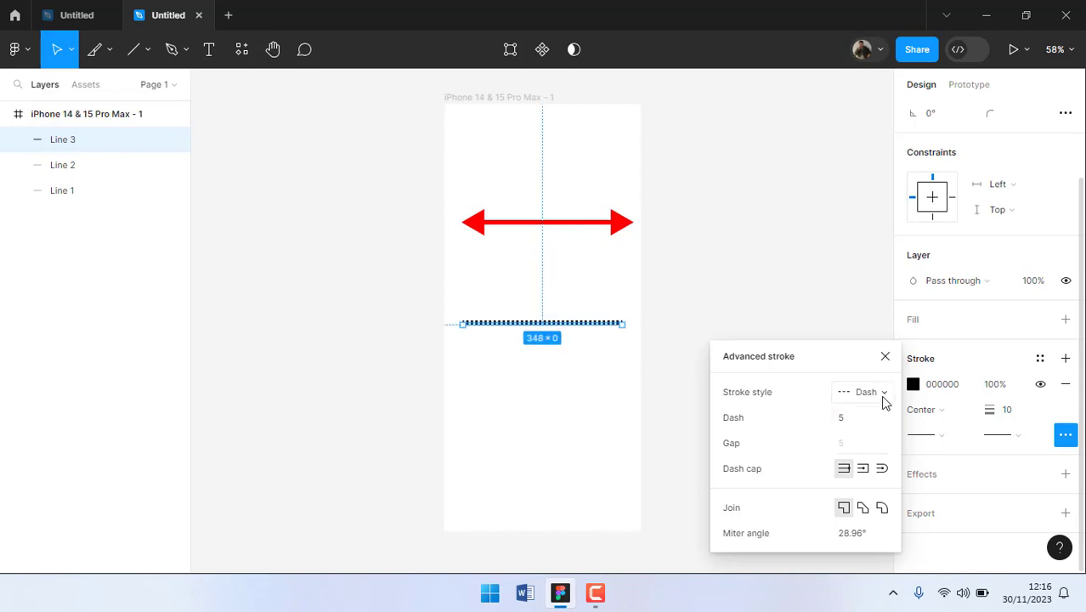
- Try the Custom stroke style on the black line, return it to Dash and close the advanced stroke settings
left_click(882, 393)
left_click(875, 424)
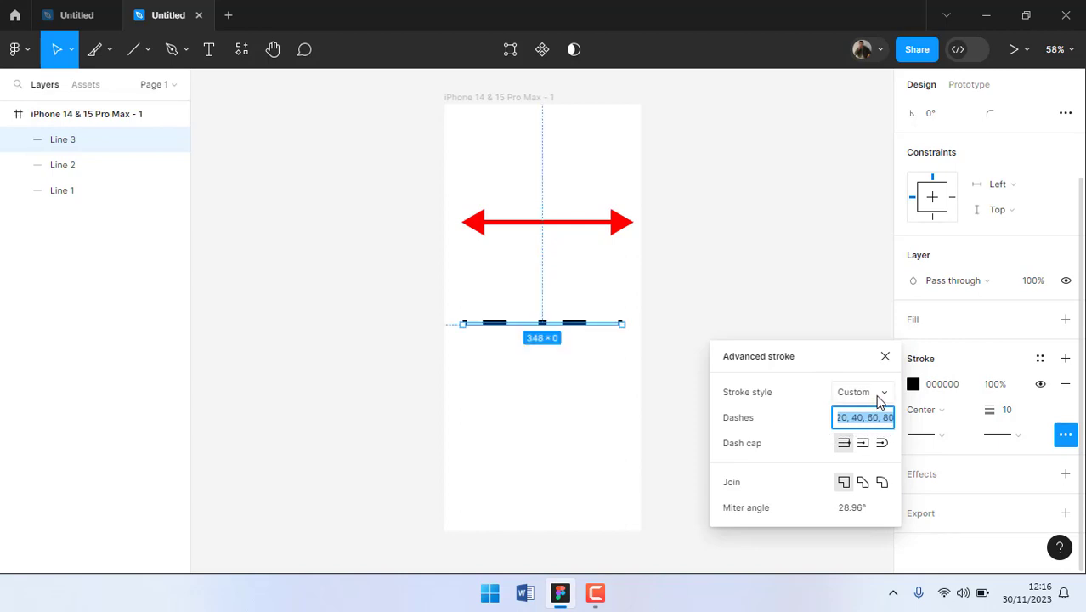
left_click(879, 399)
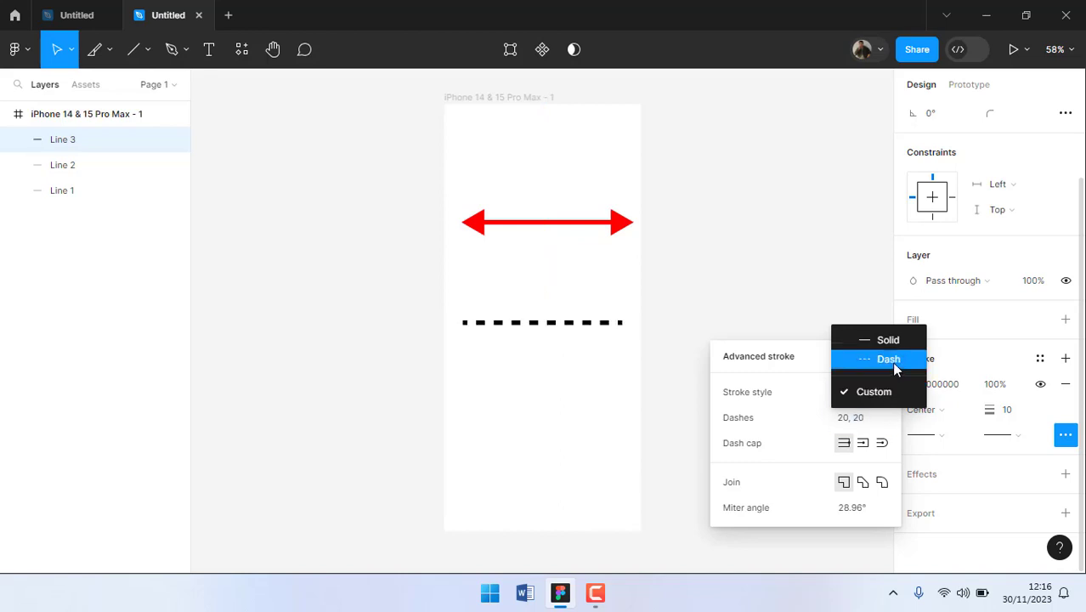
left_click(891, 361)
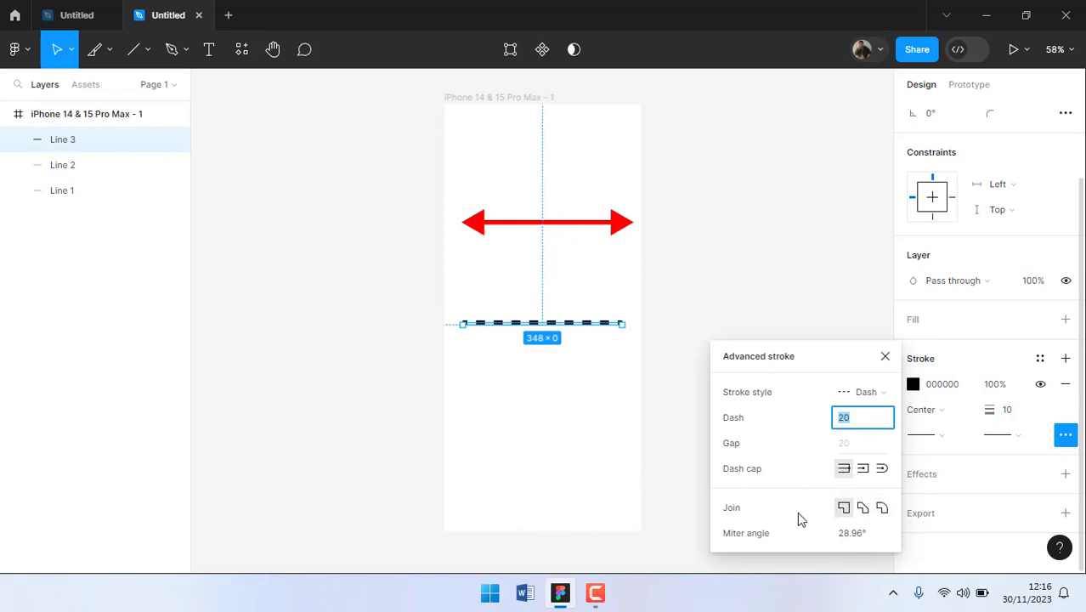
left_click(884, 358)
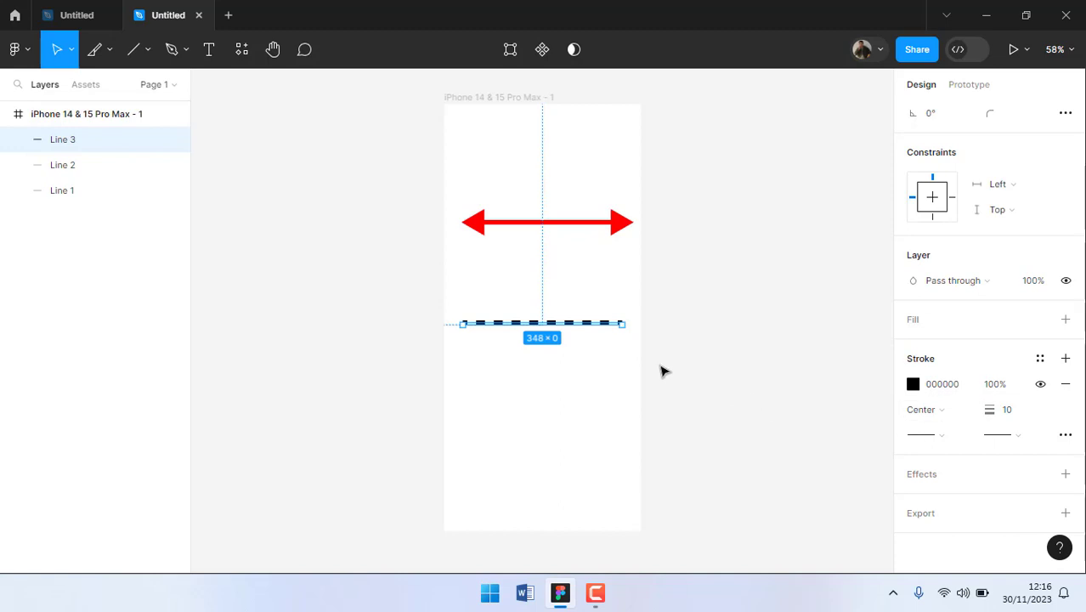
- Delete all three lines from the phone frame
left_click(591, 359)
left_click_drag(412, 185, 650, 374)
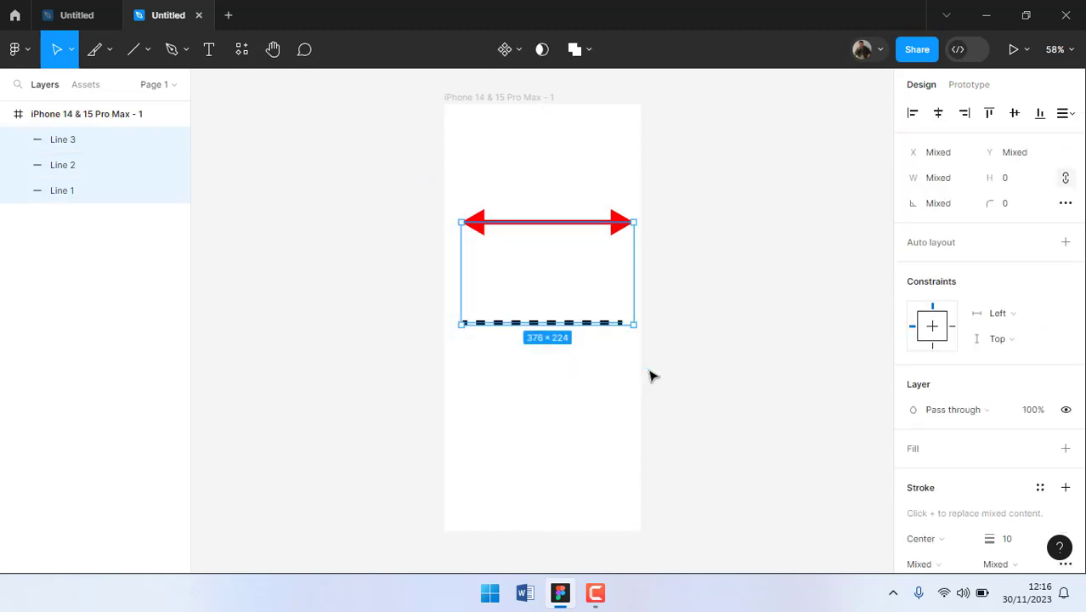
key("Delete")
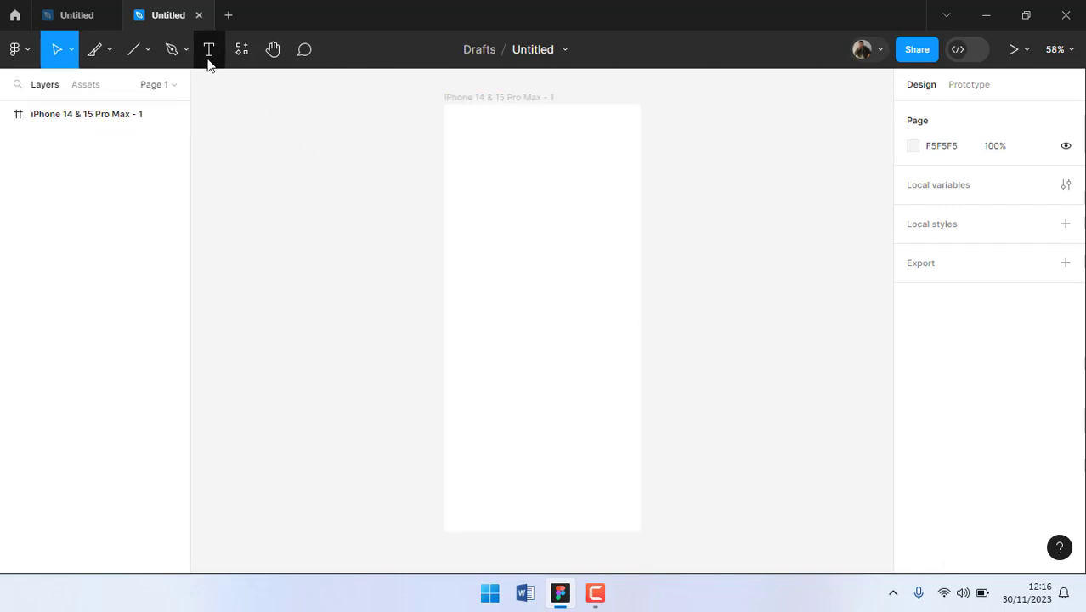
- Draw a horizontal arrow about 273 px long in the frame's upper half and set its stroke weight to 10
left_click(149, 52)
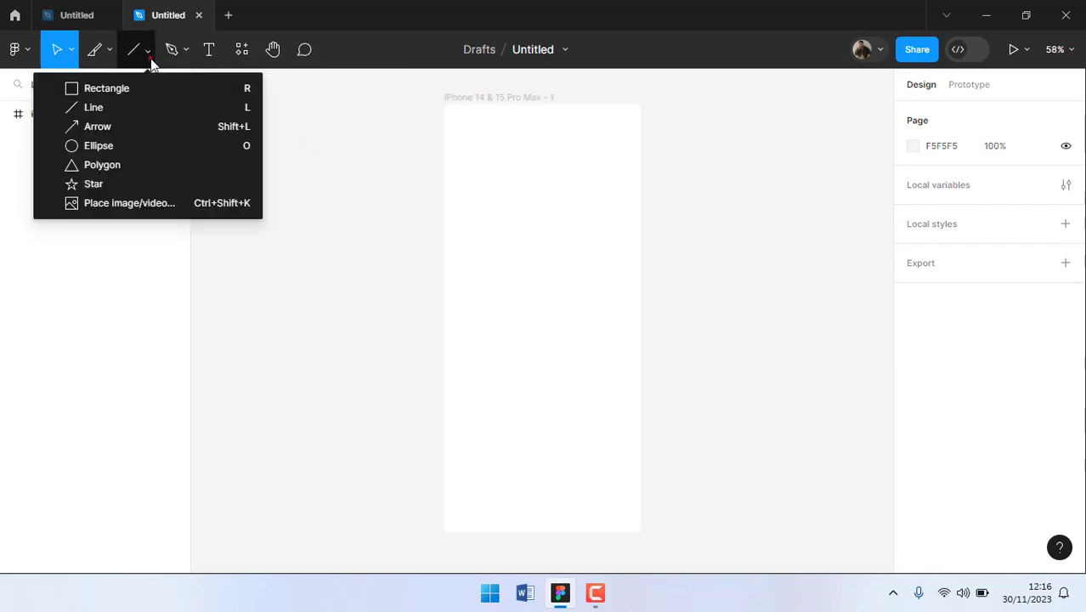
left_click(122, 127)
left_click_drag(469, 238, 594, 237)
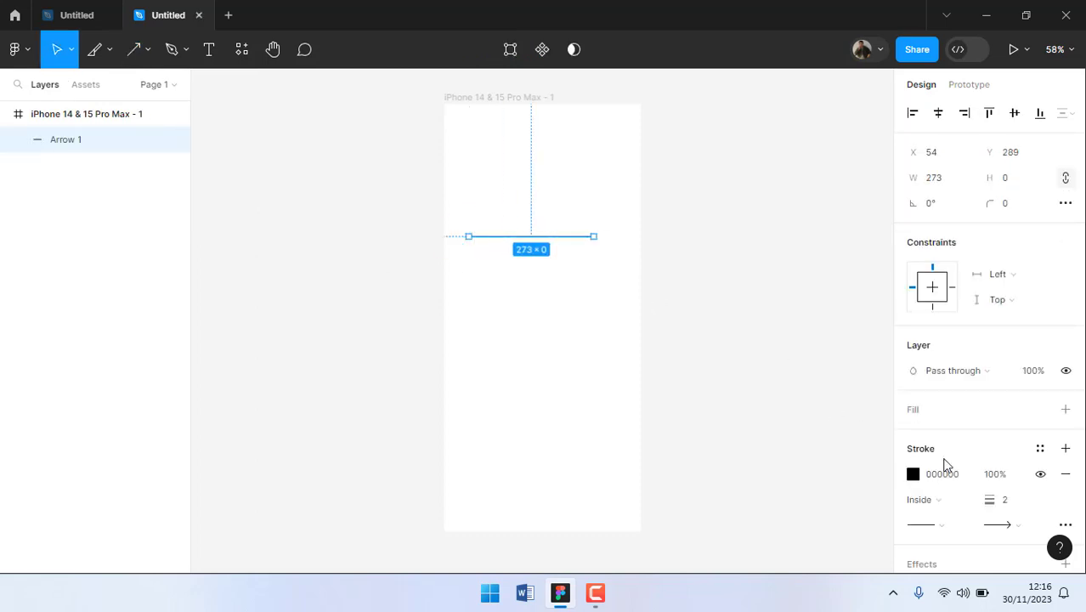
left_click(1013, 507)
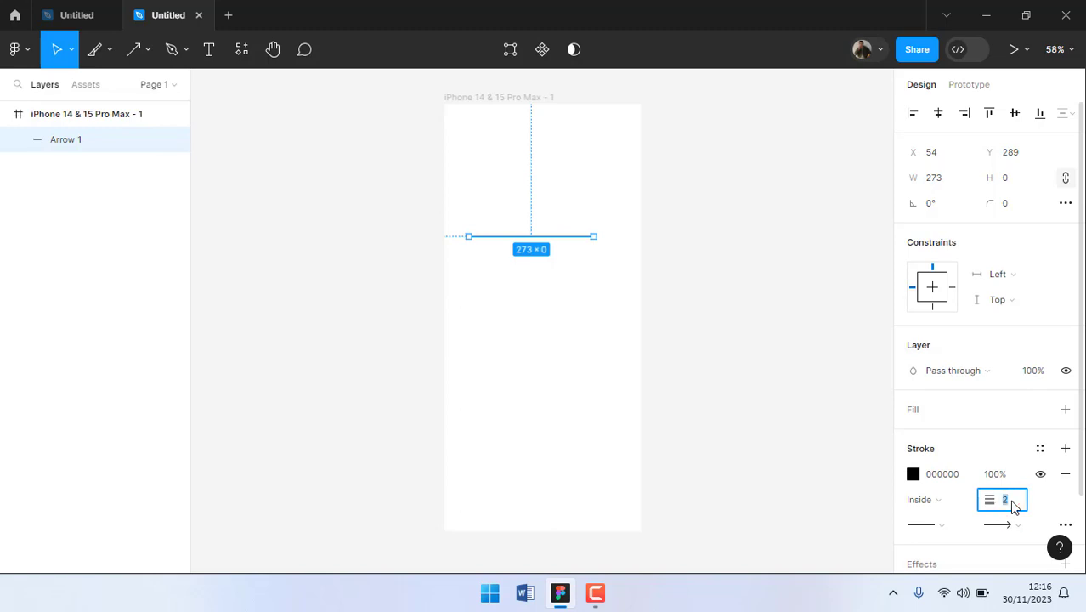
type("10")
key("Return")
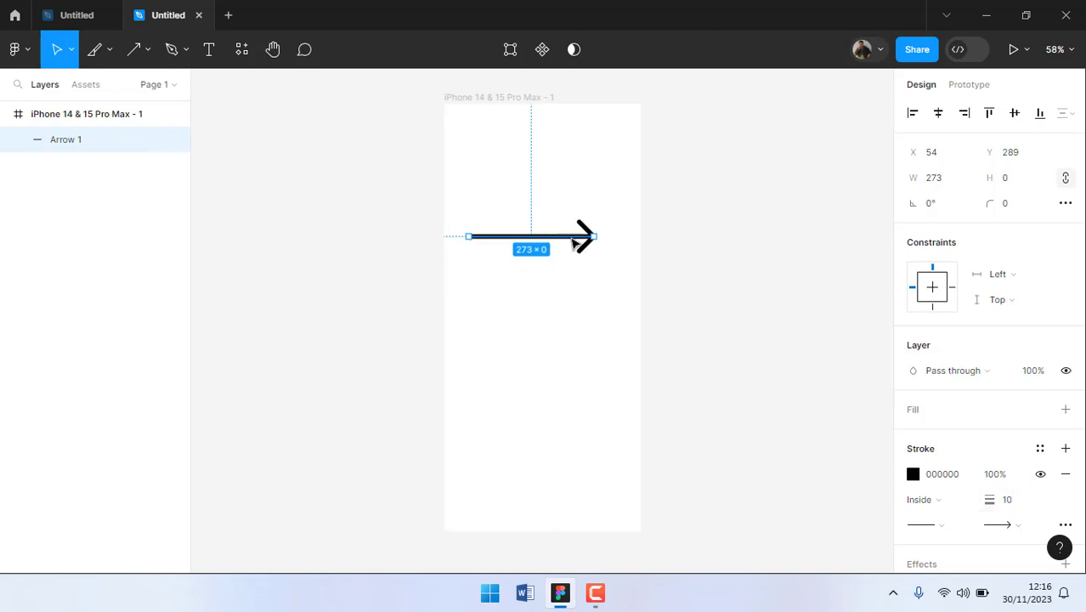
- Apply a Line arrow cap to the arrow's start point and move the arrow slightly down and to the right
left_click(946, 528)
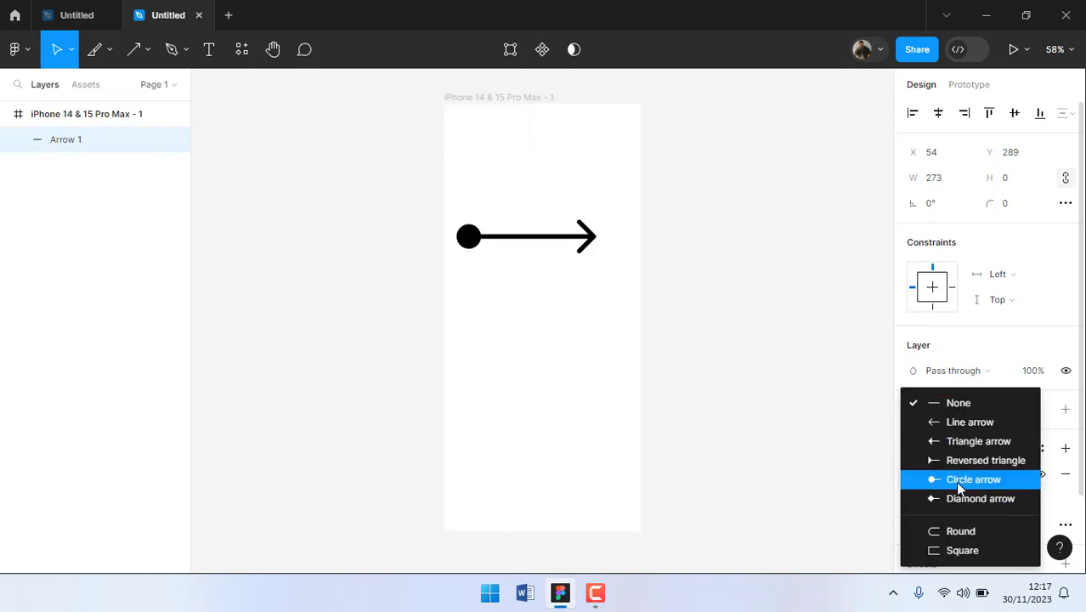
left_click(781, 474)
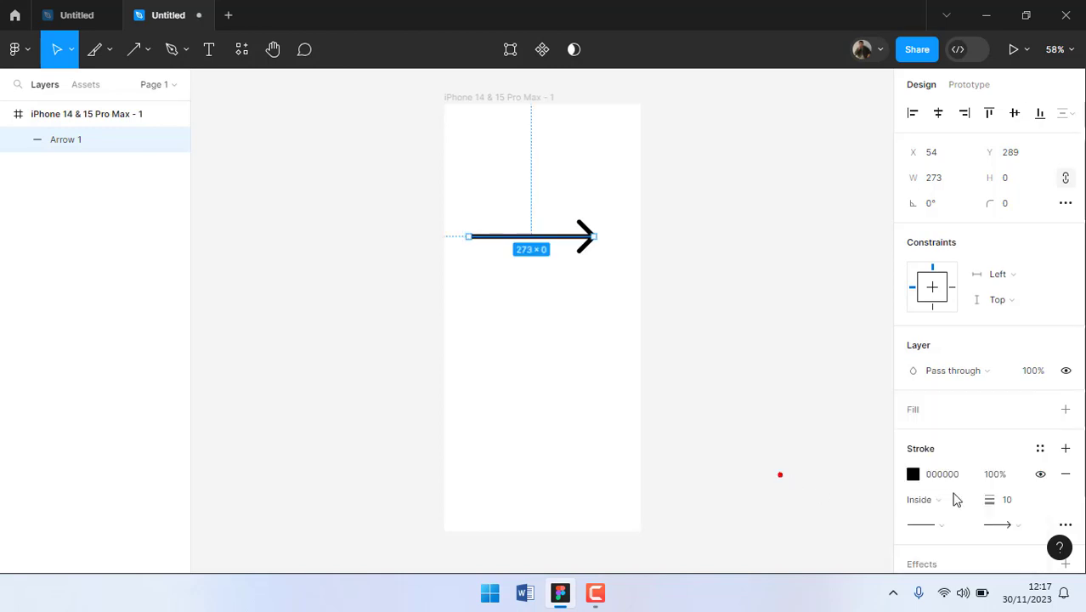
left_click(1014, 525)
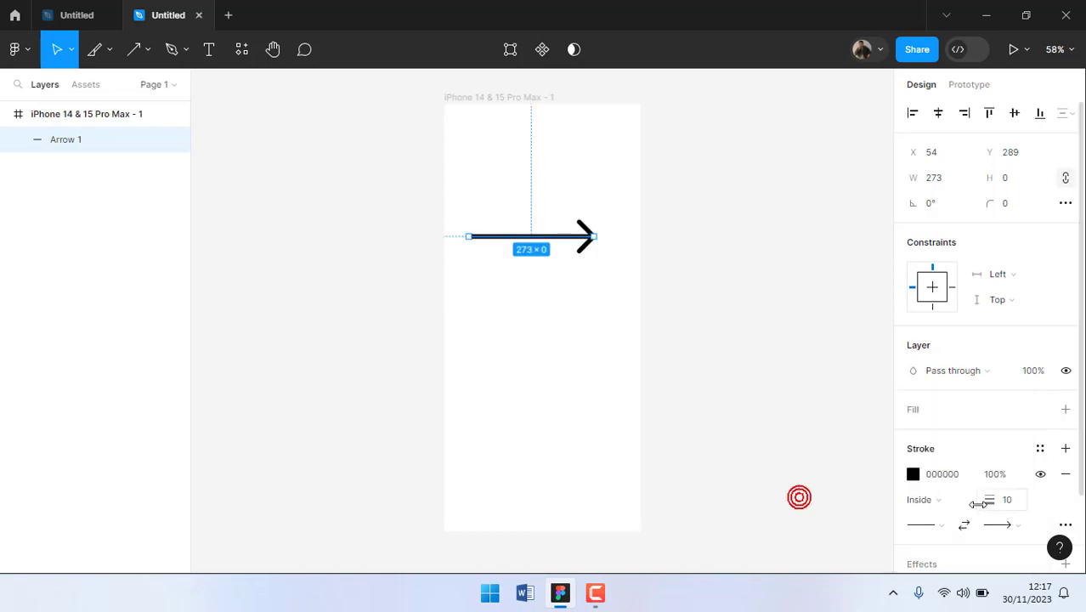
left_click(940, 525)
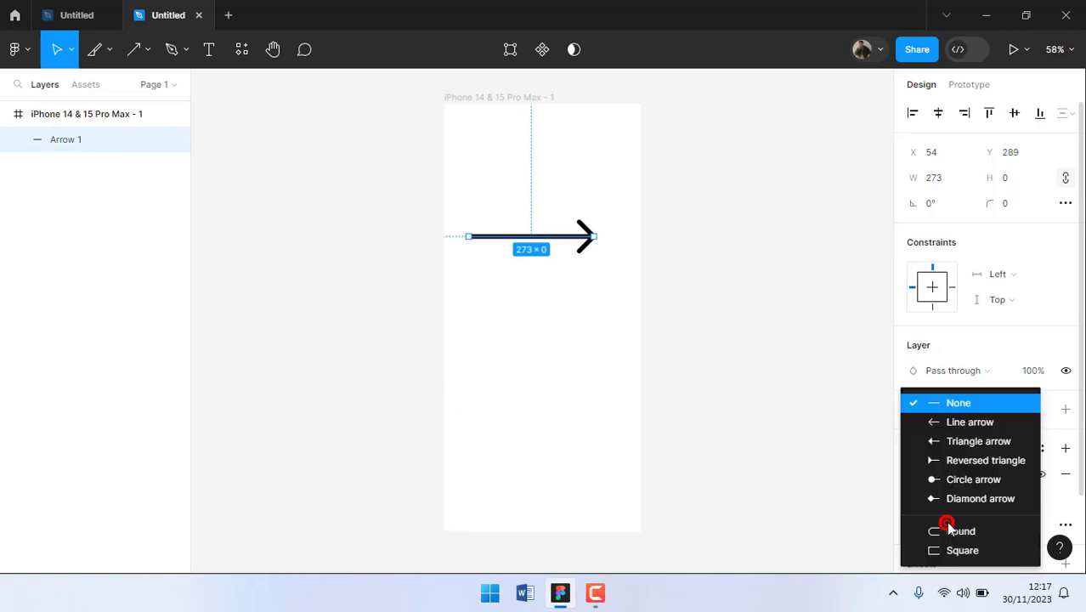
left_click(958, 427)
left_click_drag(545, 237, 561, 279)
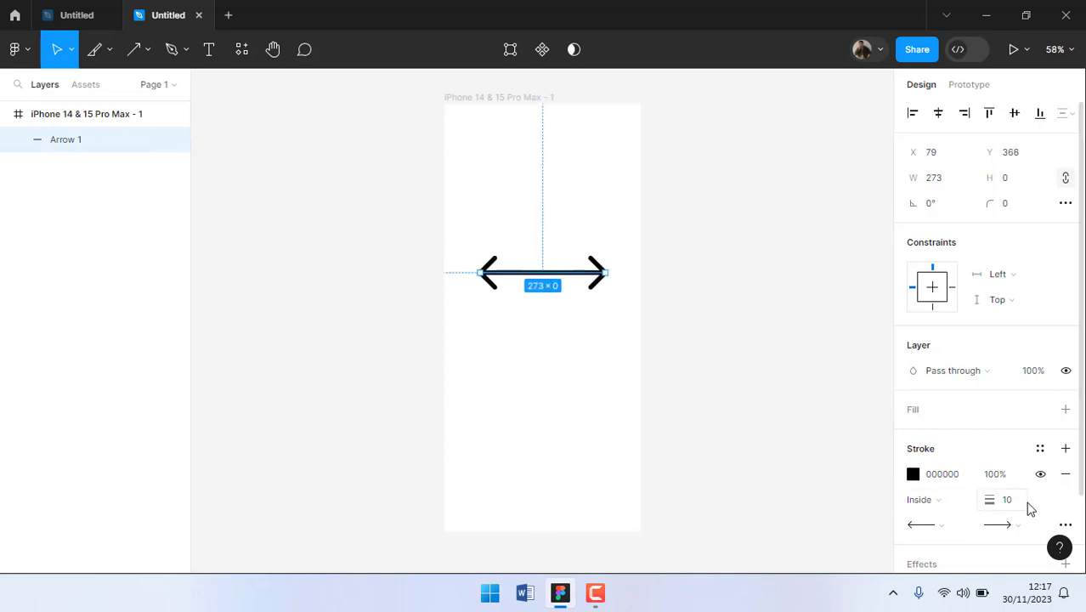
- Change the double-headed arrow's stroke style to Dash in the advanced stroke settings and deselect it
scroll(1014, 534, "down", 2)
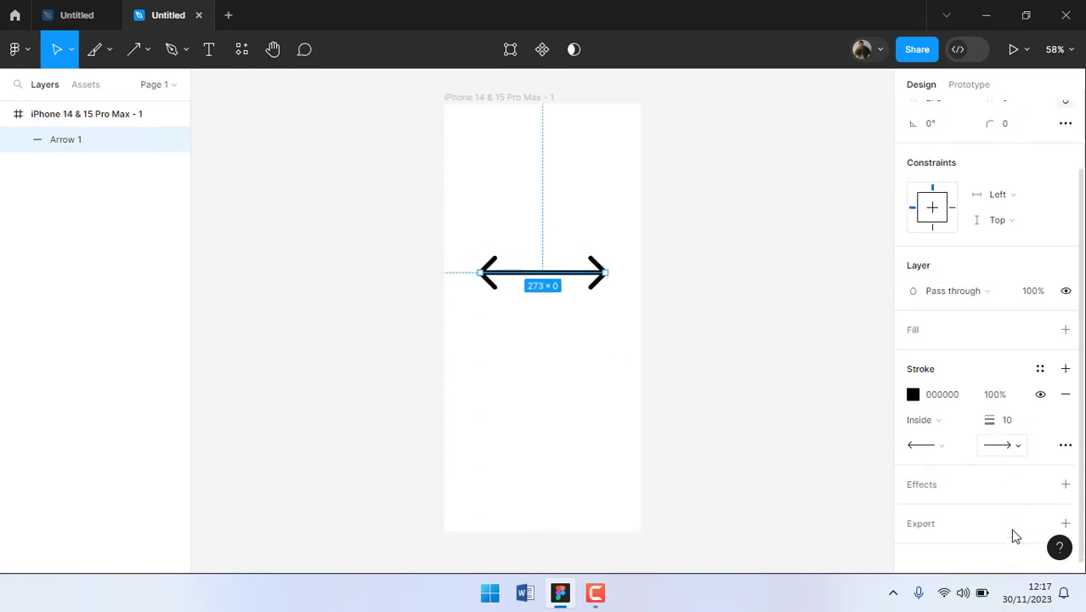
left_click(1067, 444)
left_click(865, 479)
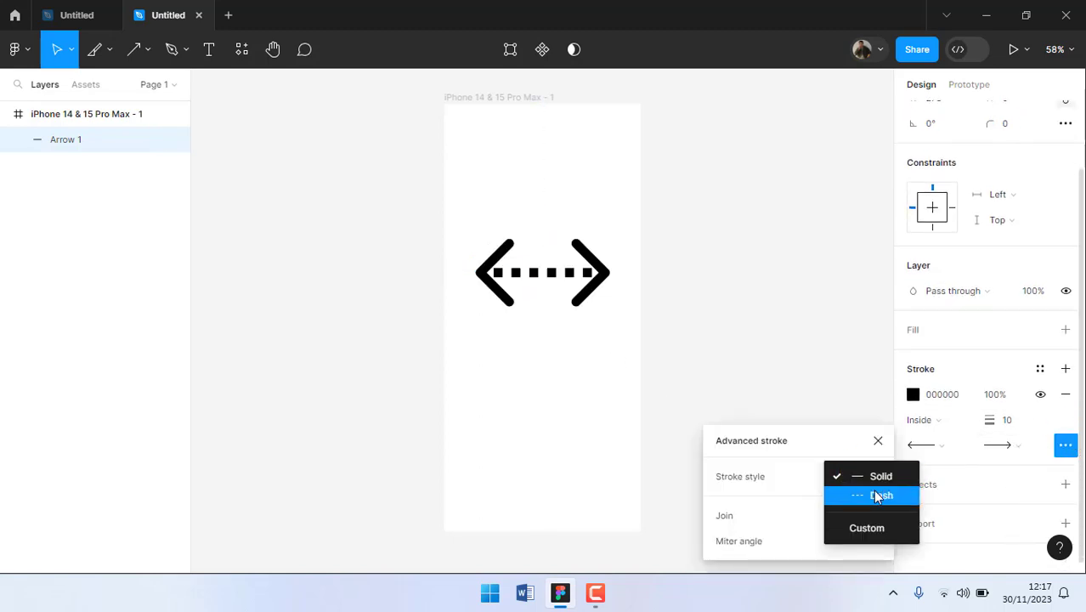
left_click(872, 489)
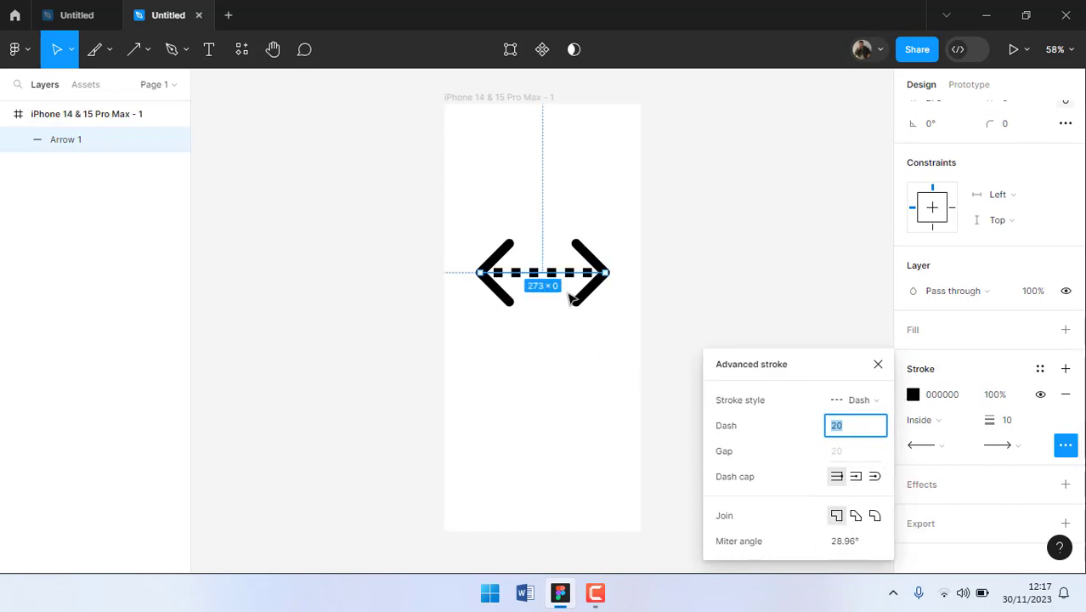
left_click(725, 279)
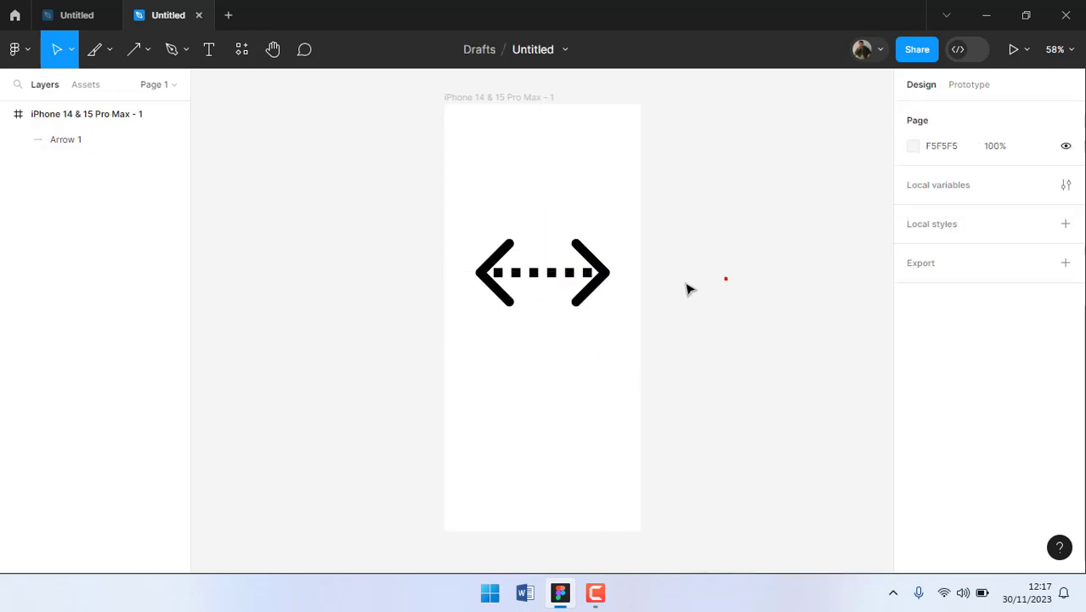
- Pull the dashed arrow's right endpoint upward so it runs diagonally at about 43° with a length of about 291 px
left_click(603, 271)
left_click_drag(603, 271, 566, 227)
left_click(552, 244)
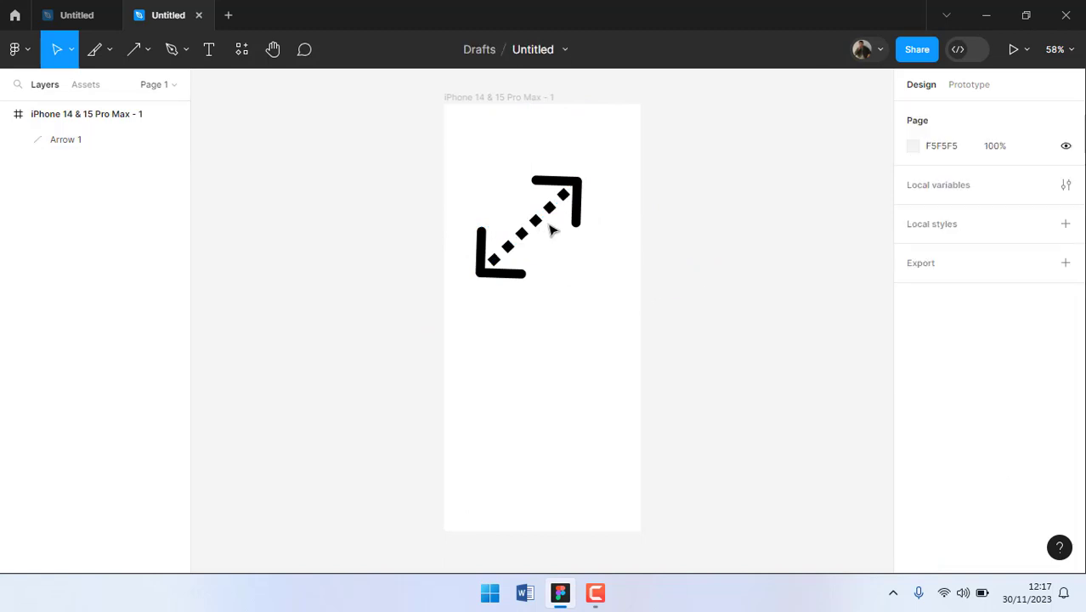
- Change the diagonal arrow's stroke color to red FF0000
left_click(530, 220)
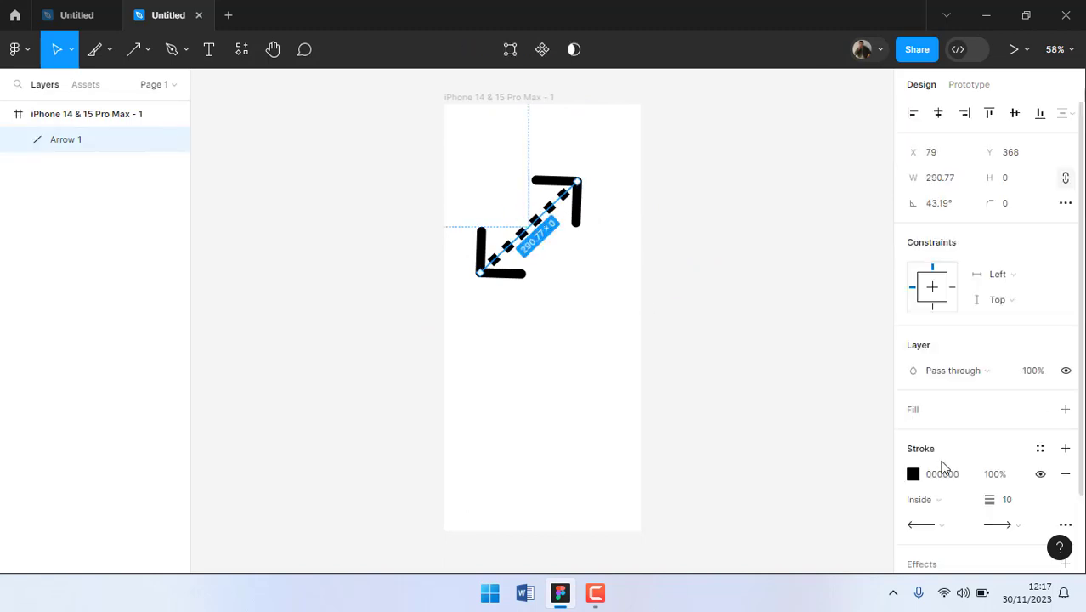
left_click(913, 475)
left_click_drag(853, 272, 906, 166)
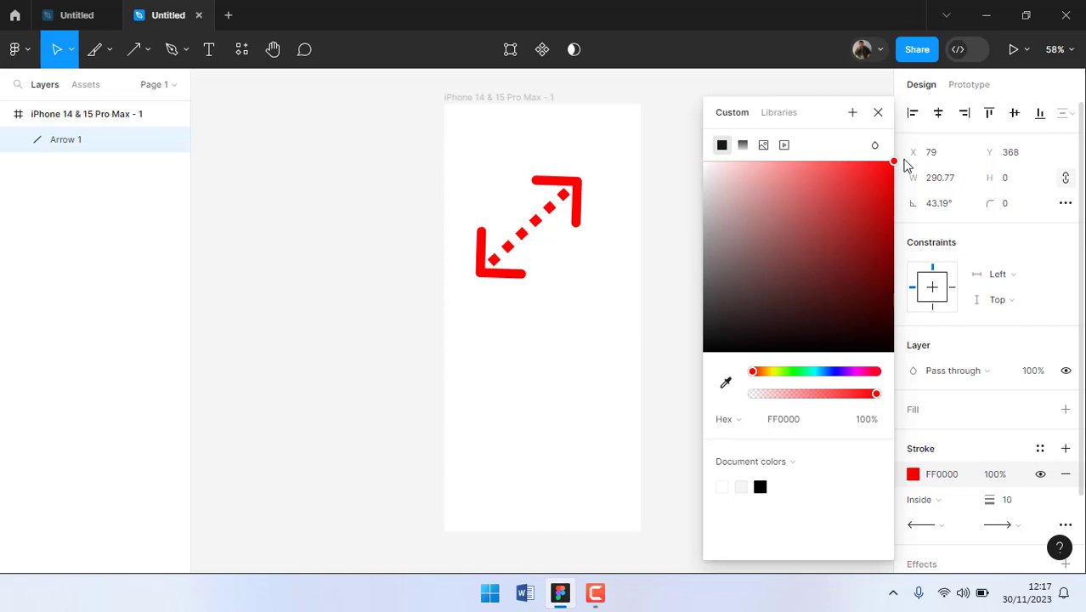
left_click(716, 78)
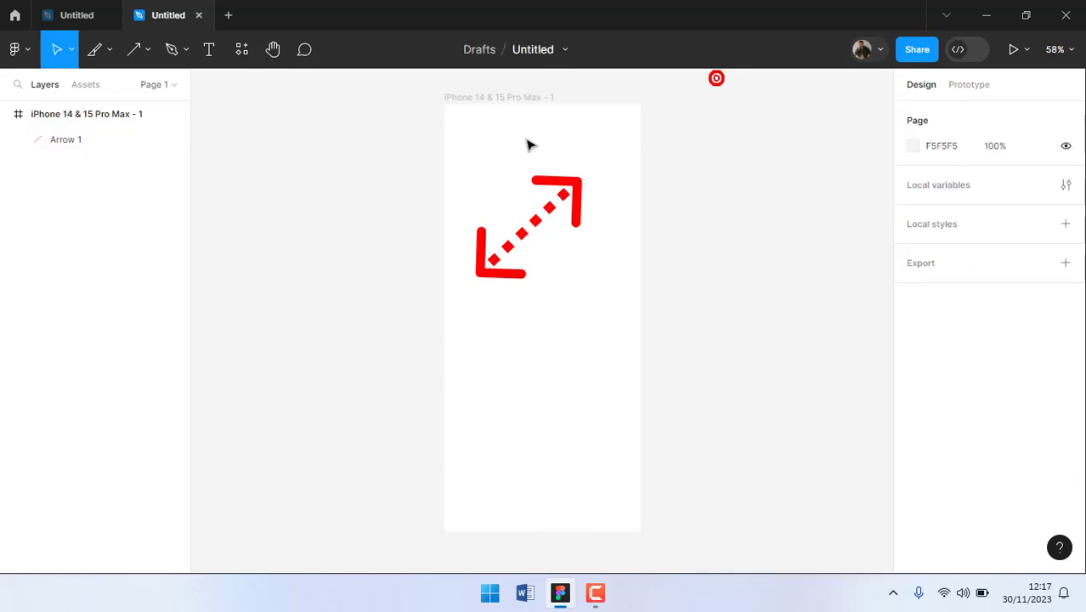
- Delete the red dashed arrow from the phone frame
left_click(147, 51)
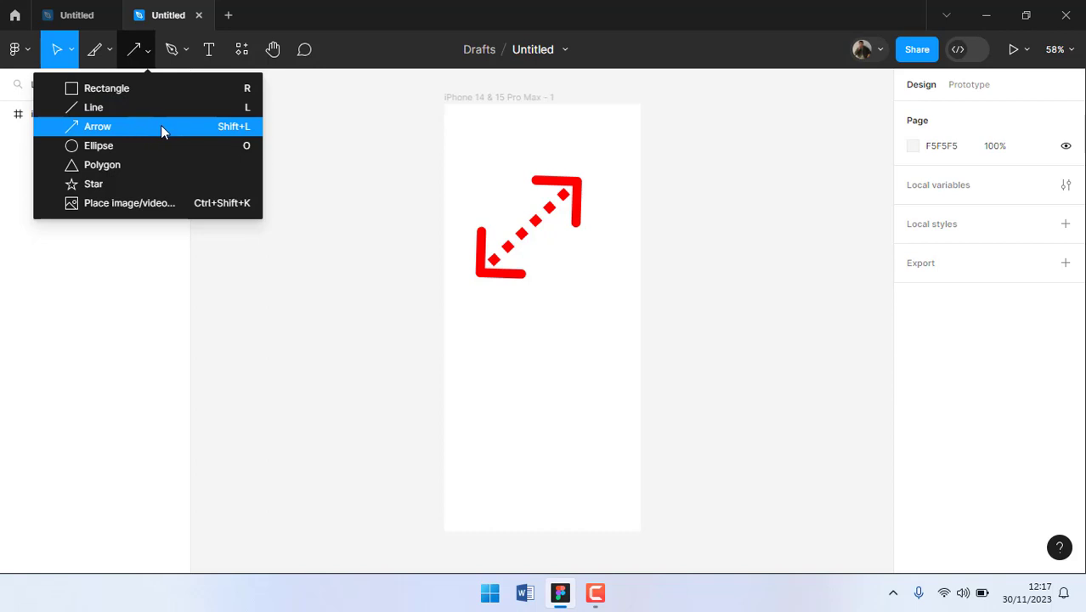
left_click(547, 214)
key("Delete")
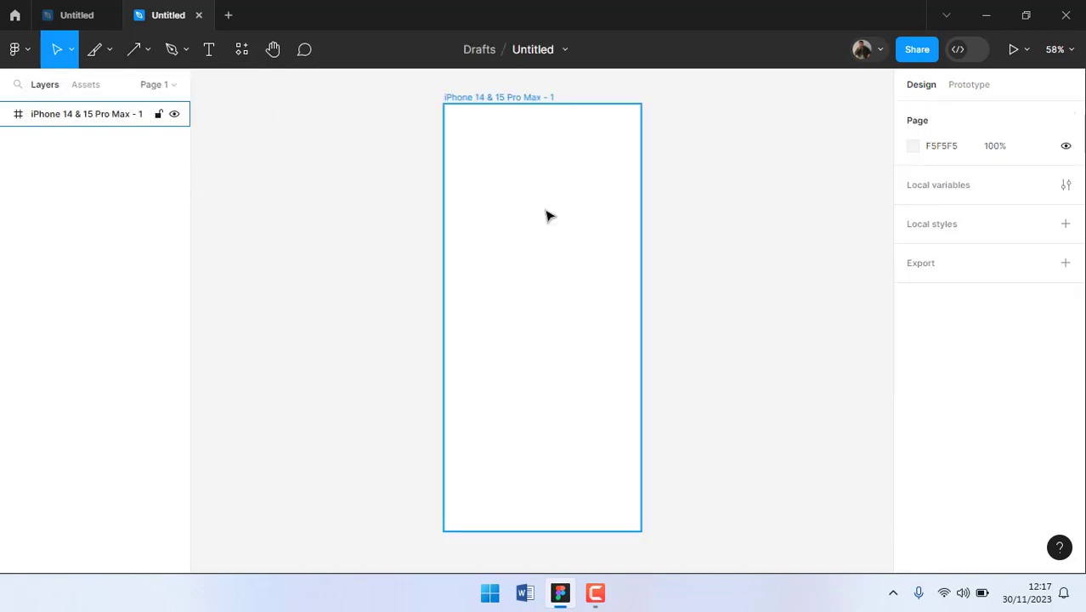
- Draw a rectangle about 200 × 198 px in the frame's upper half and nudge it slightly up and left
key("r")
left_click_drag(508, 175, 601, 265)
left_click_drag(541, 225, 534, 213)
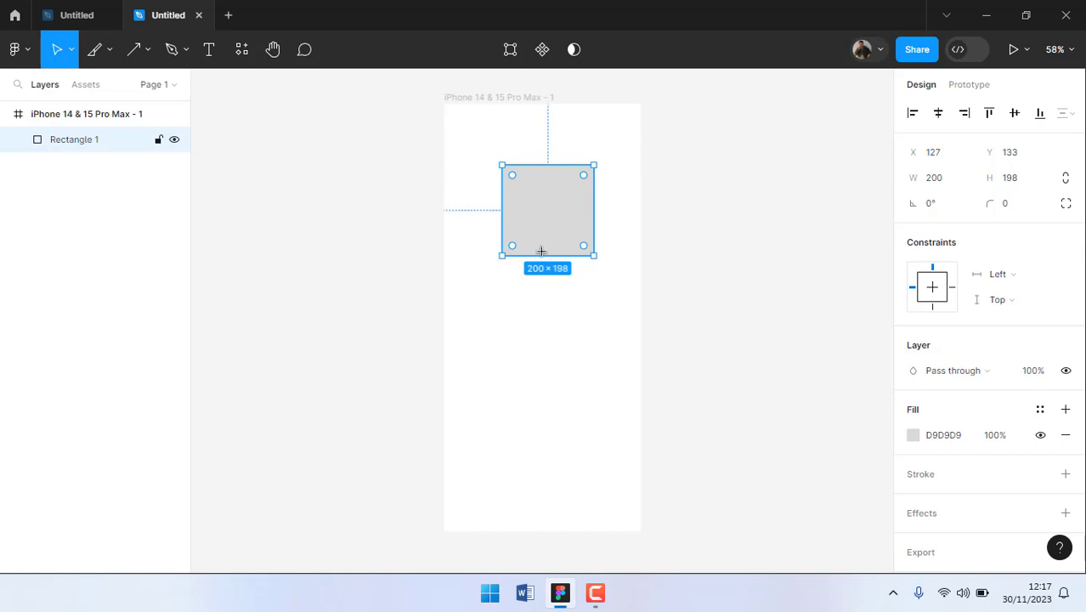
- Draw a horizontal line about 269 px long below the rectangle and deselect it
key("l")
left_click_drag(504, 316, 627, 317)
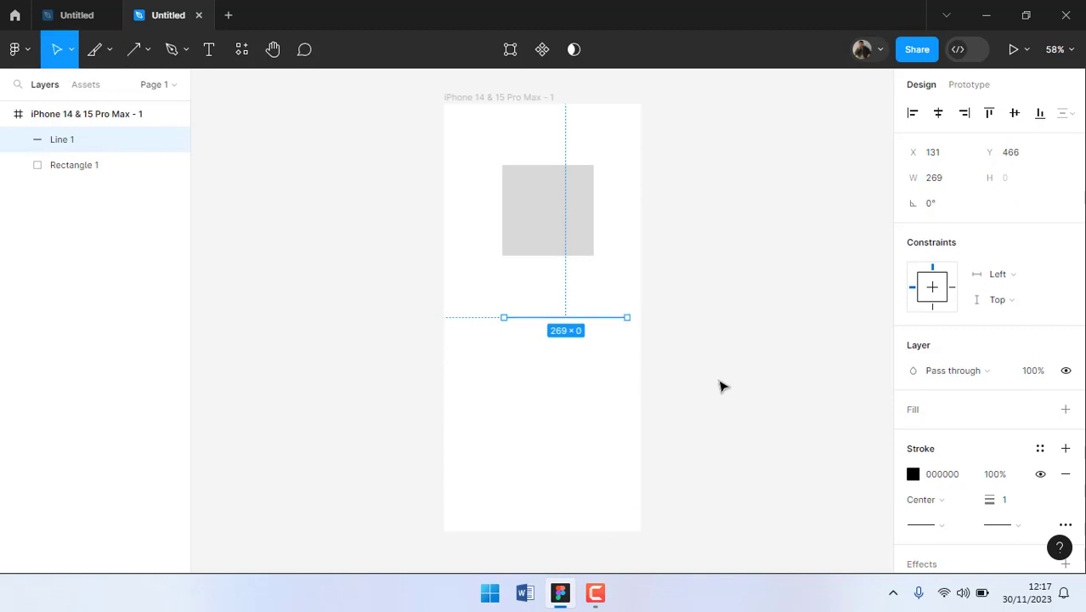
left_click(719, 384)
left_click(570, 317)
left_click(704, 386)
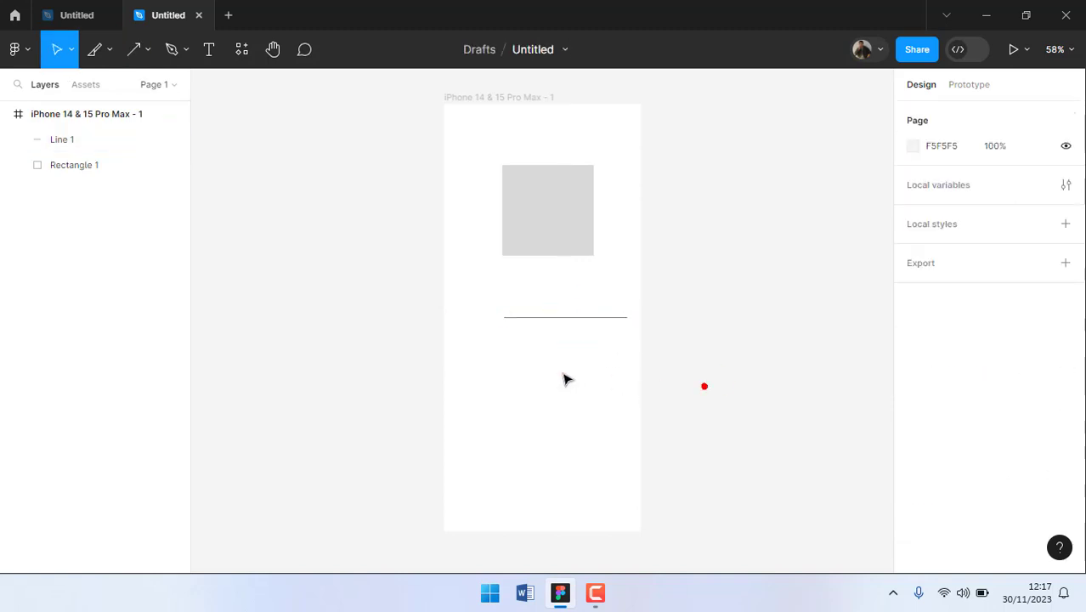
- Draw a horizontal arrow about 277 px long below the line and deselect it
key("l")
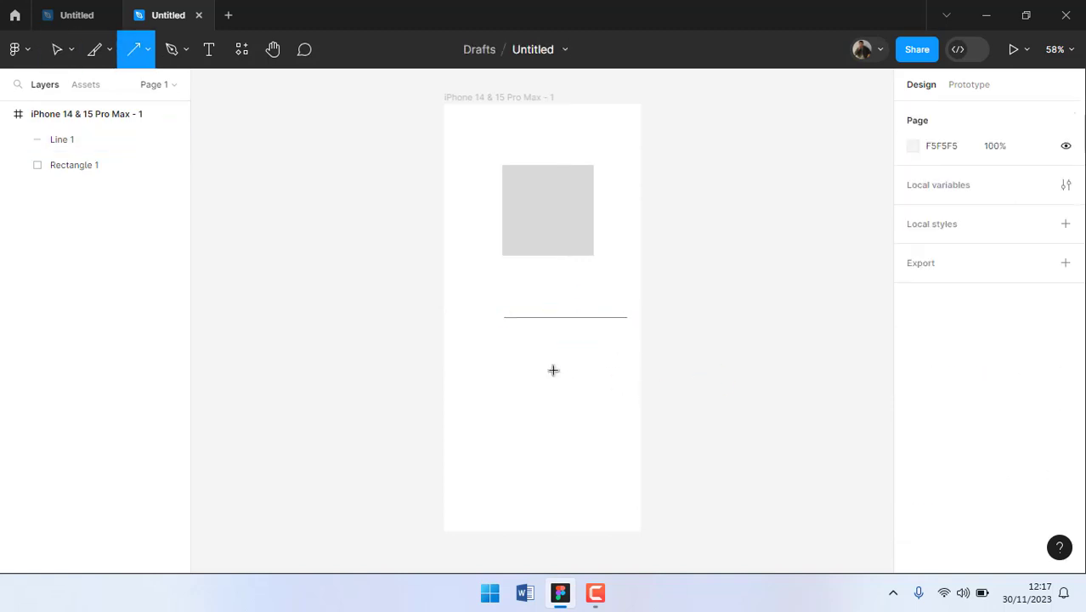
mouse_move(508, 363)
left_mouse_down()
mouse_move(614, 379)
mouse_move(628, 362)
mouse_move(639, 371)
left_mouse_up()
left_click(736, 398)
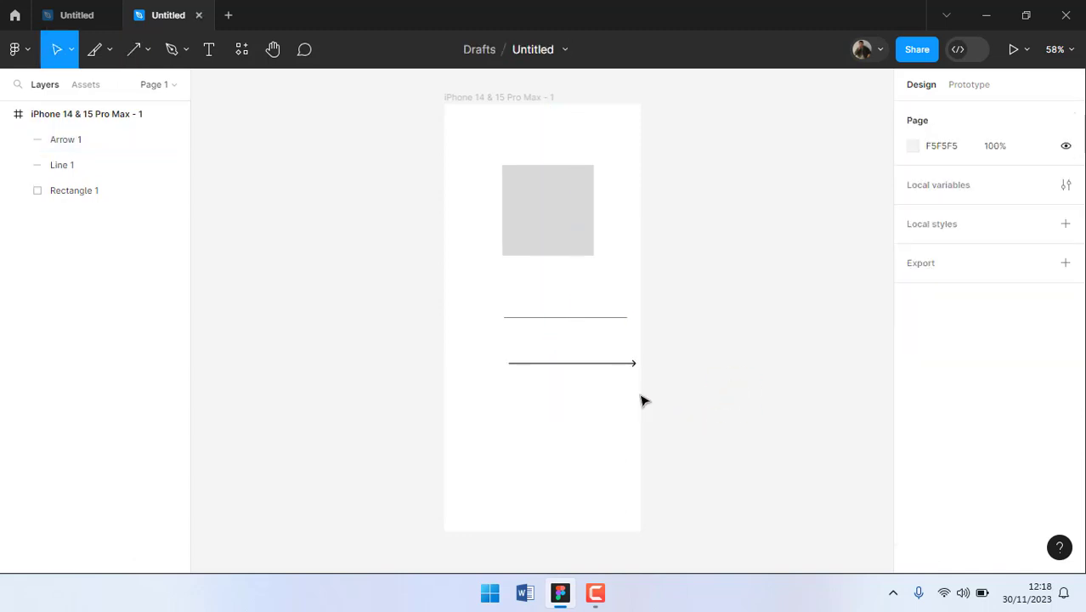
- Examine the line and the arrow up close along with the list of available shape tools
scroll(624, 375, "up", 5)
scroll(624, 375, "down", 1)
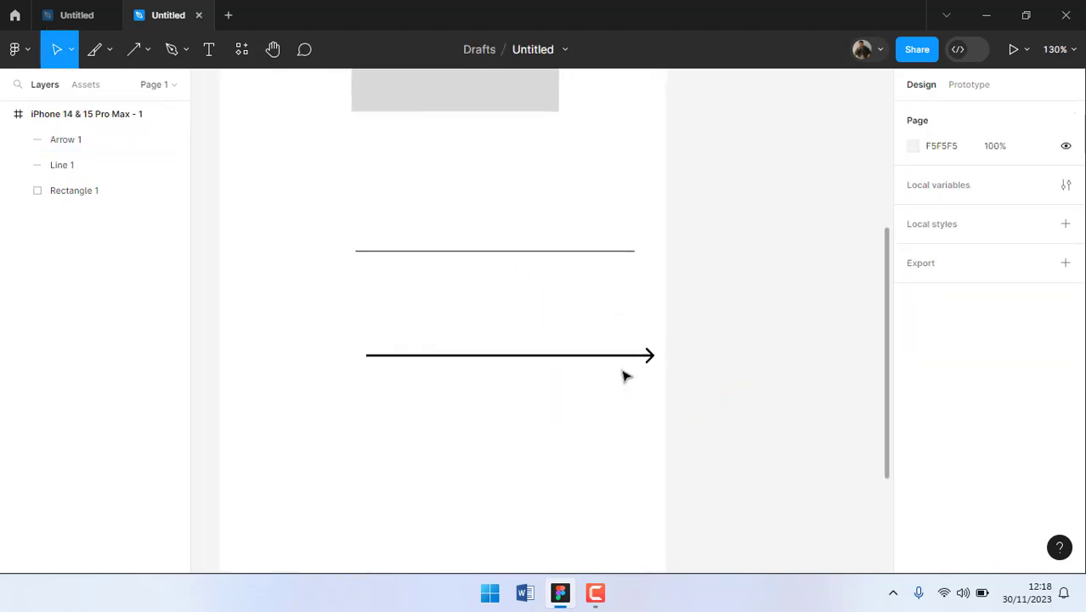
scroll(492, 293, "down", 1)
left_click(492, 271)
left_click(518, 348)
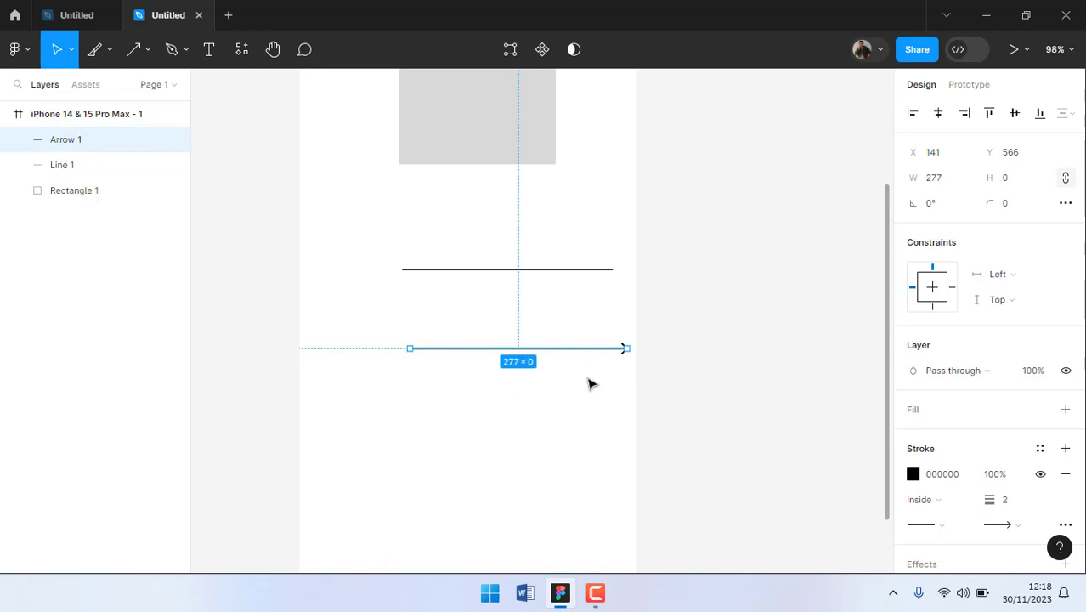
left_click(147, 50)
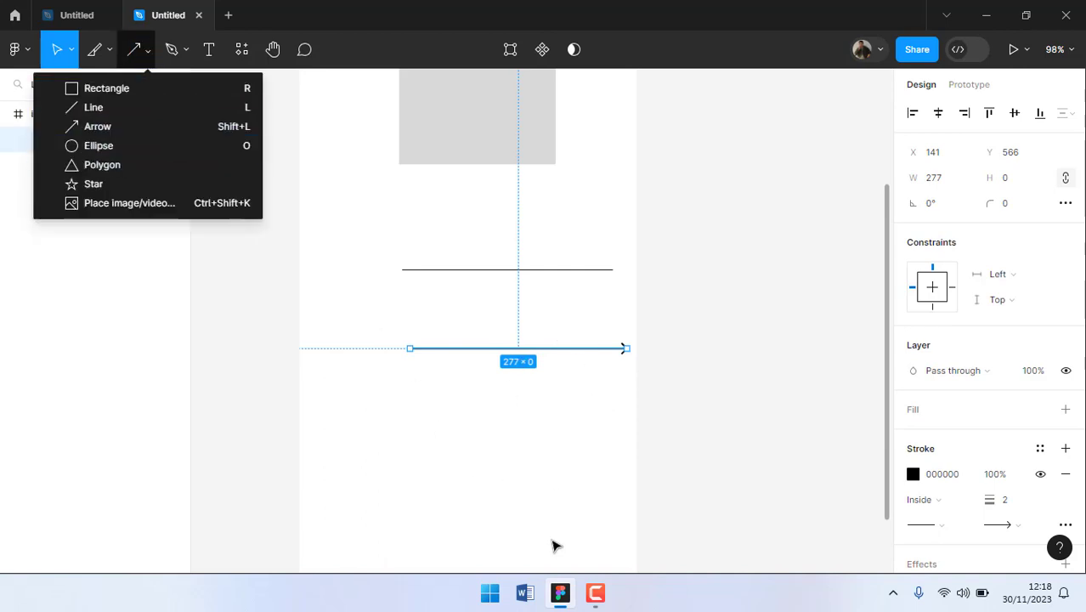
left_click(594, 597)
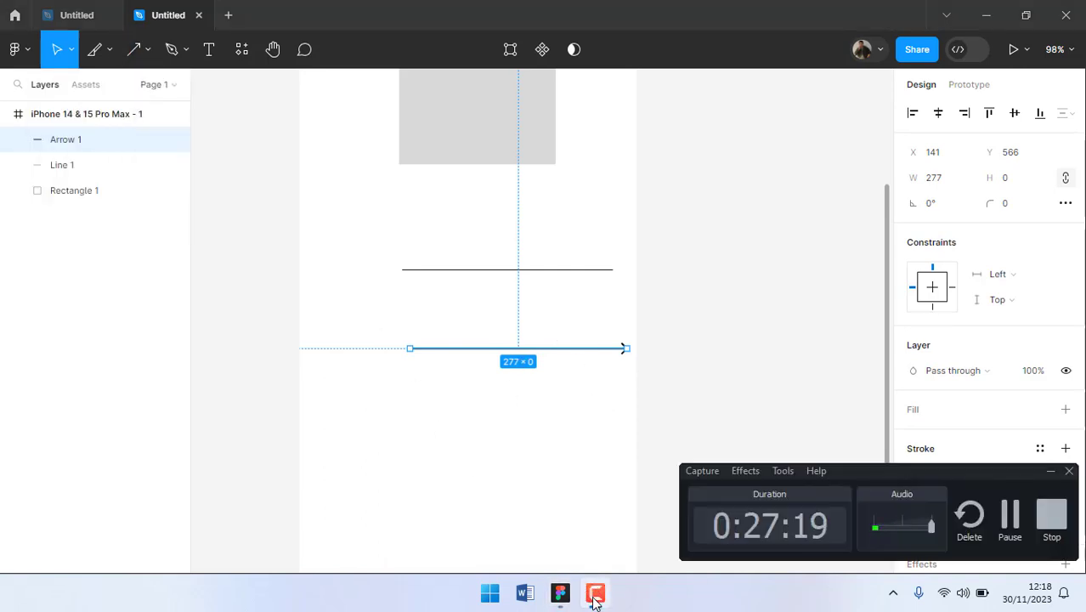
left_click(594, 596)
left_click(147, 53)
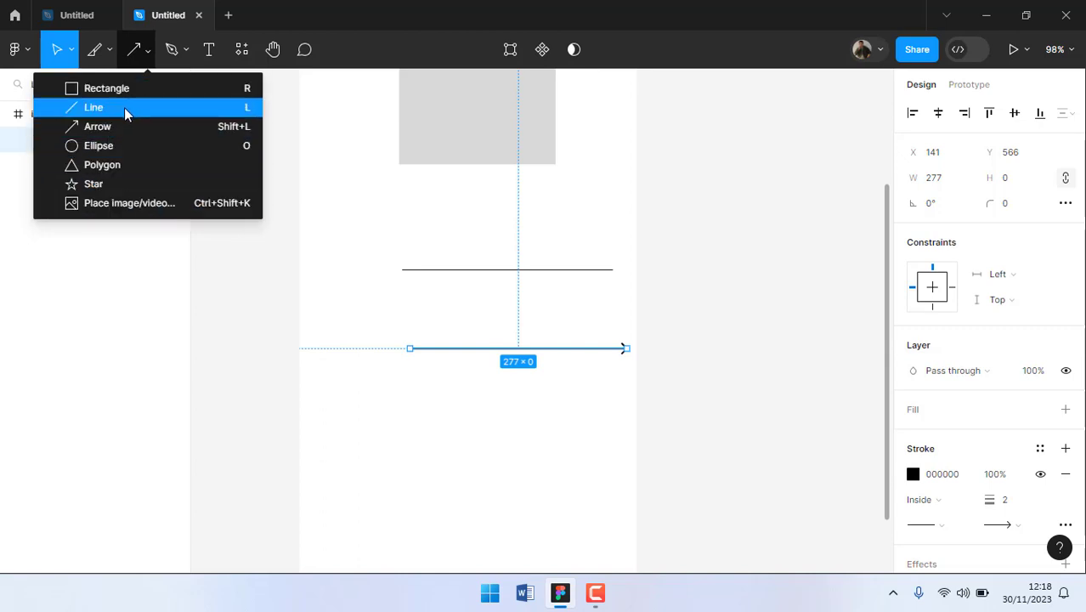
left_click(425, 212)
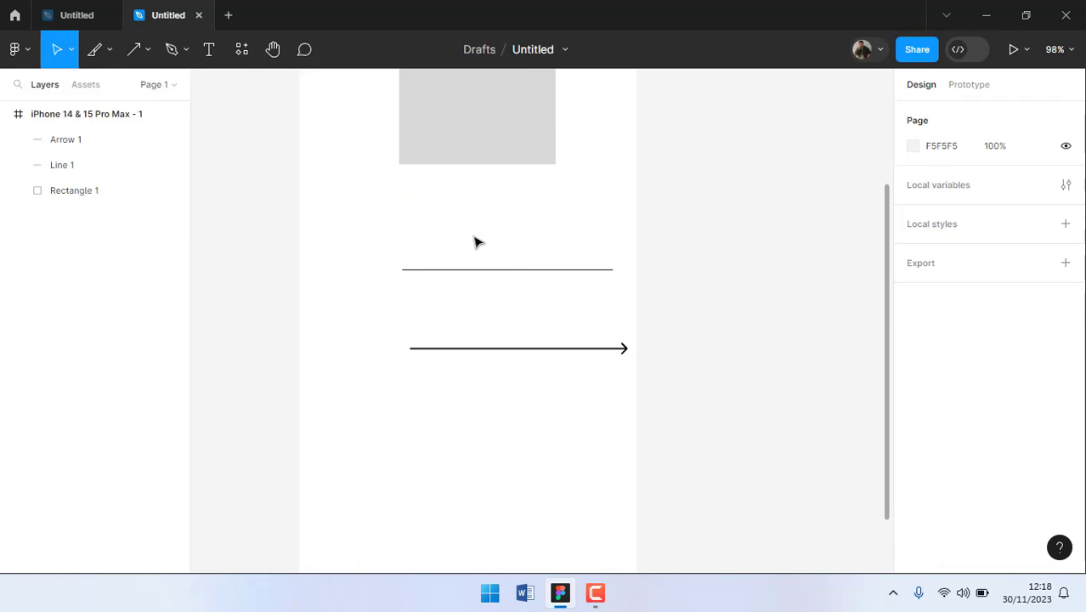
scroll(478, 242, "up", 1)
scroll(484, 251, "up", 4)
left_click(478, 277)
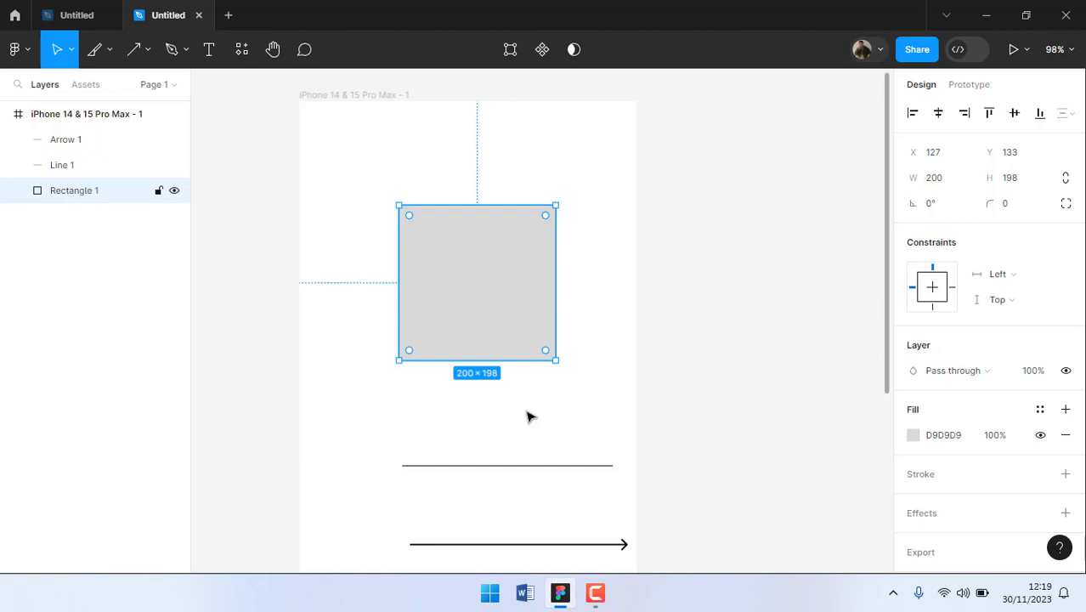
left_click(602, 594)
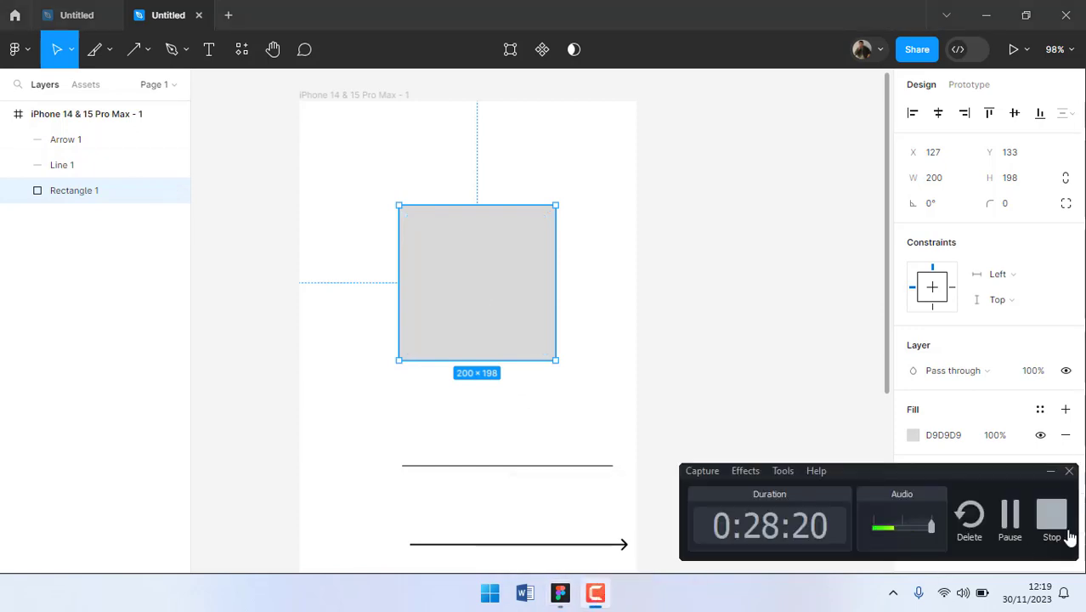